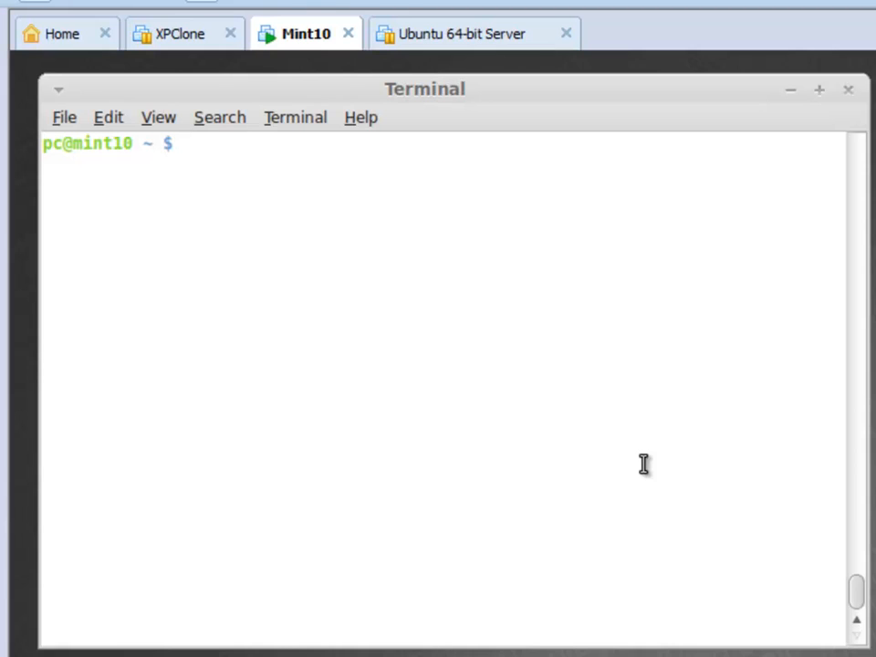
type("sudo ap")
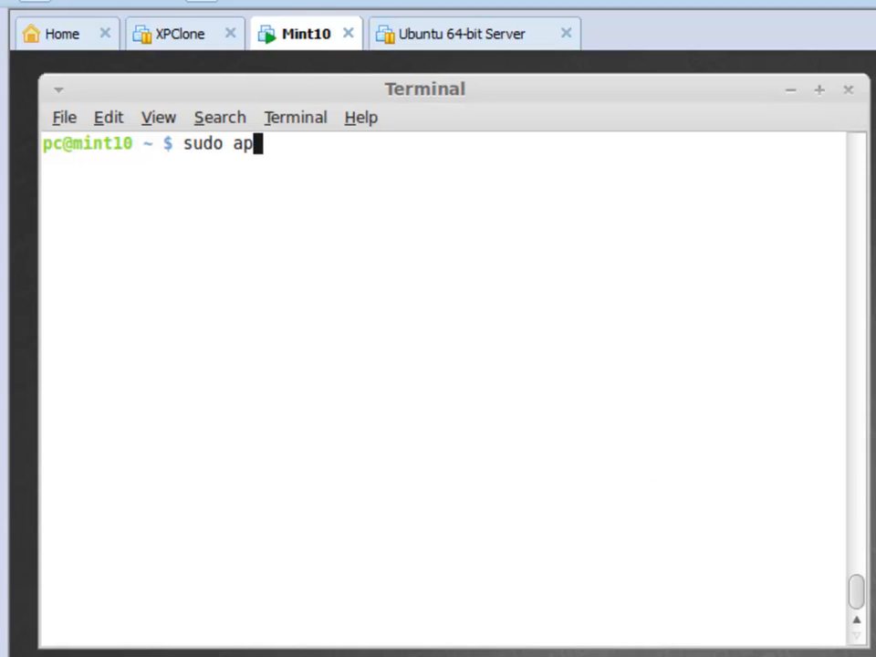
type("titude install ")
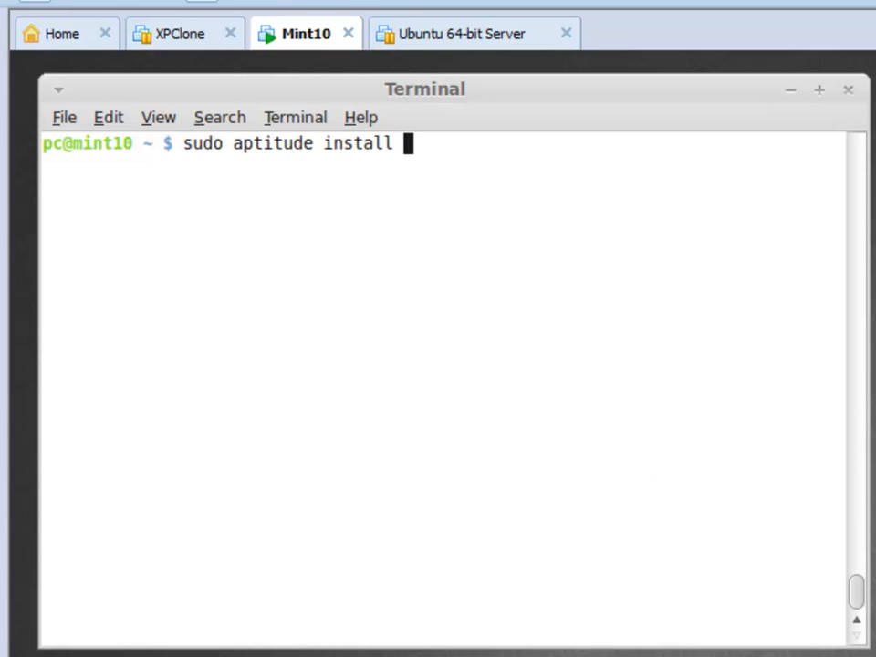
type("wireshark")
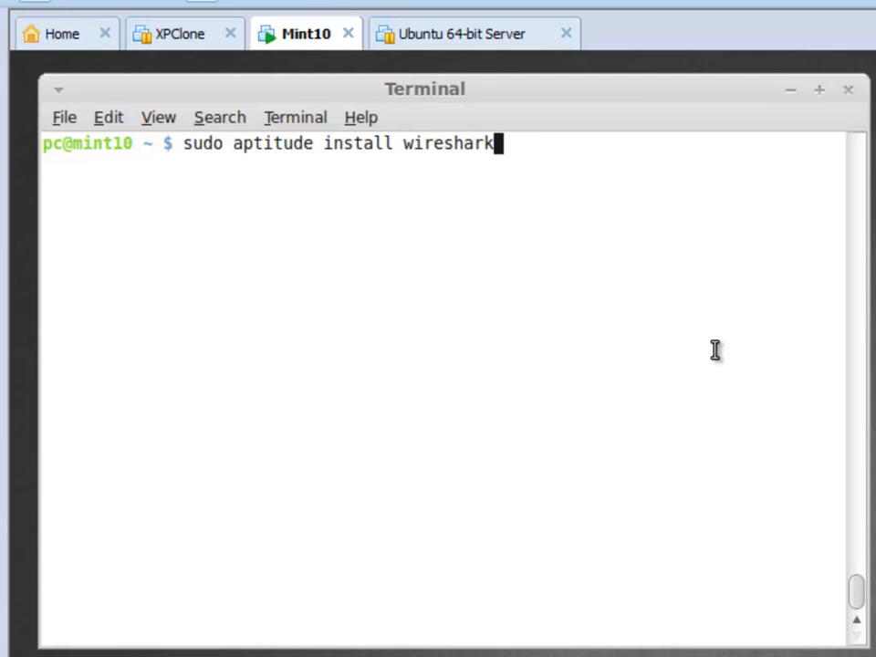
key("BackSpace")
key("BackSpace")
key("BackSpace")
key("BackSpace")
key("BackSpace")
key("BackSpace")
key("BackSpace")
key("BackSpace")
key("BackSpace")
key("BackSpace")
key("BackSpace")
key("BackSpace")
key("BackSpace")
key("BackSpace")
key("BackSpace")
key("BackSpace")
key("BackSpace")
key("BackSpace")
key("BackSpace")
key("BackSpace")
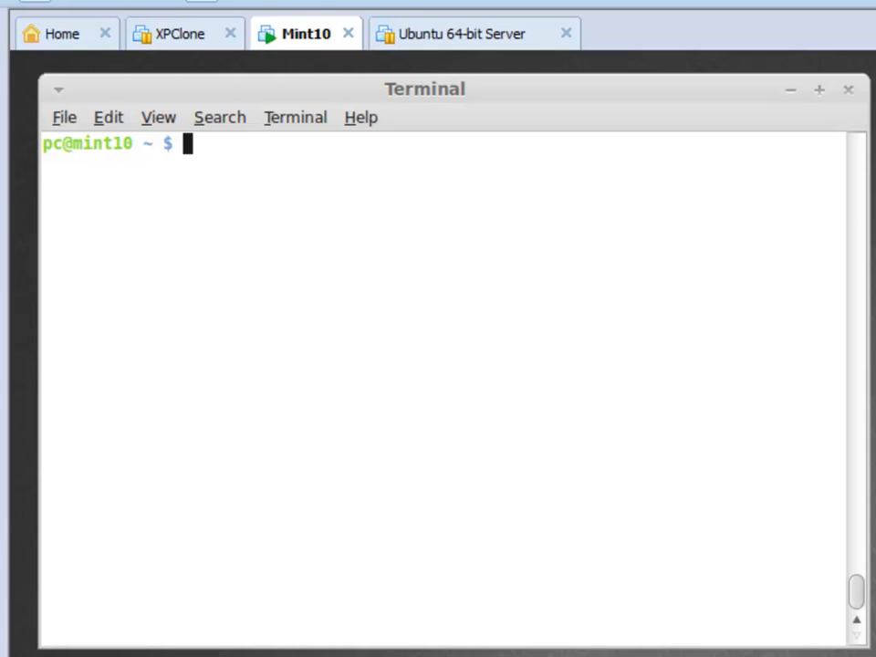
- Launch Wireshark in the background as root with "sudo wireshark &" and dismiss the root warning so it is not shown again
type("sudo")
type("w")
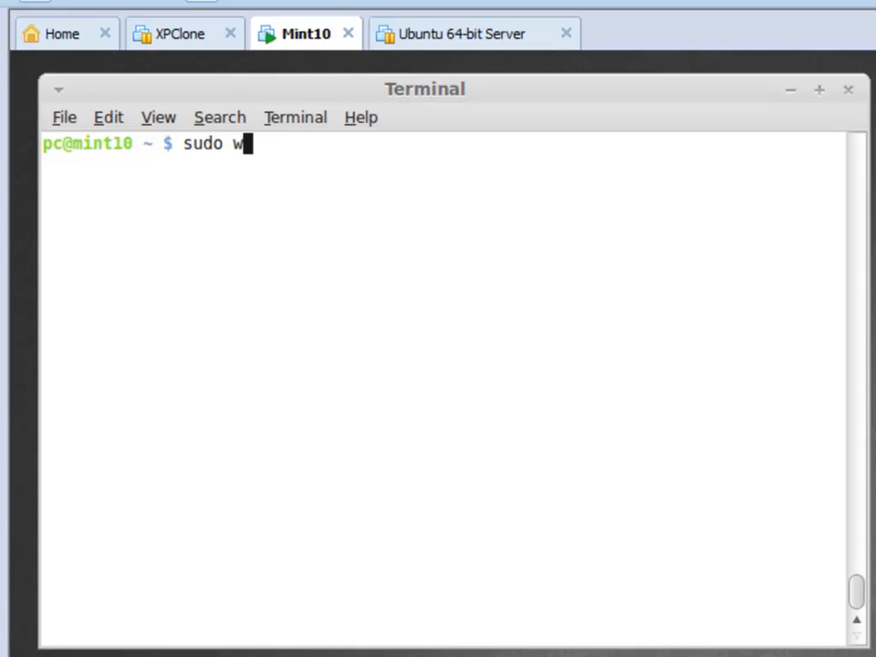
type("ireshark &")
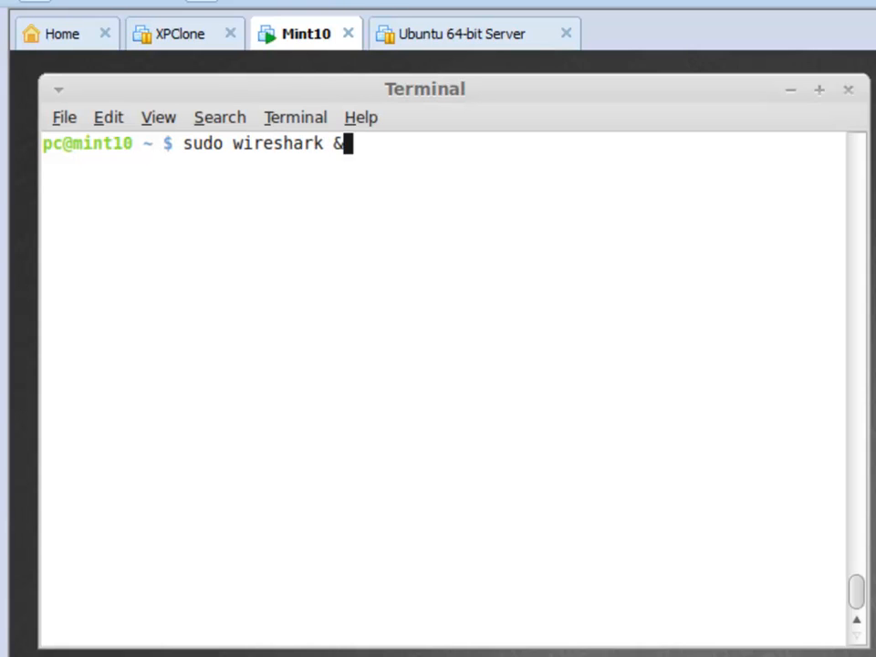
key("Return")
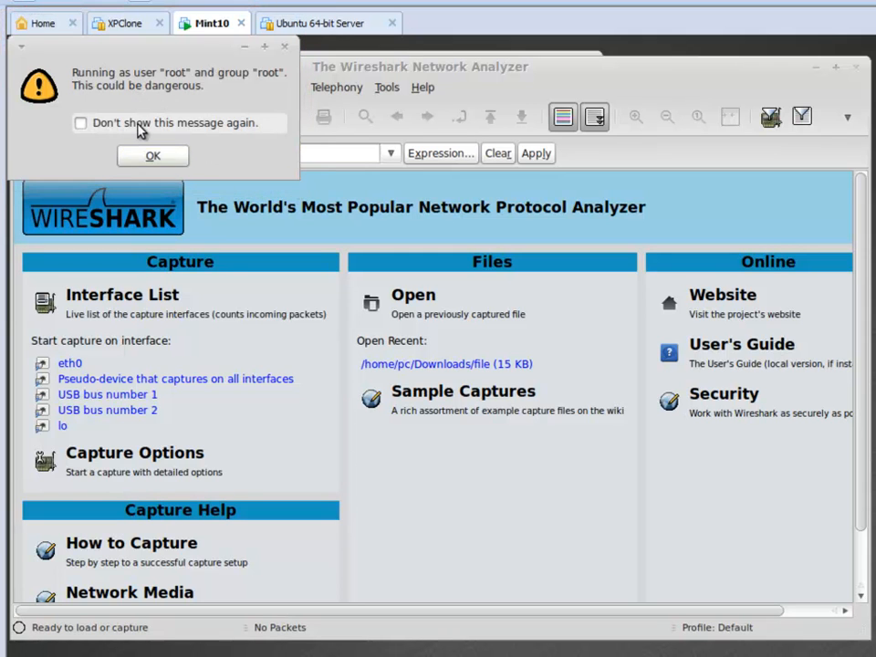
left_click(109, 124)
left_click(152, 155)
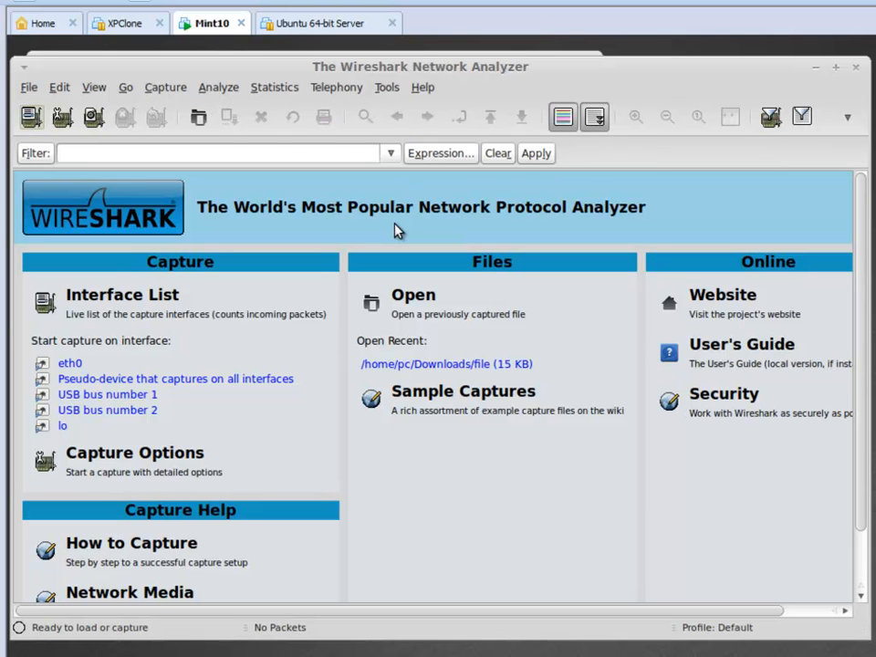
- Review the list of available capture interfaces, close it, and start a live capture on eth0
scroll(456, 466, "down", 1)
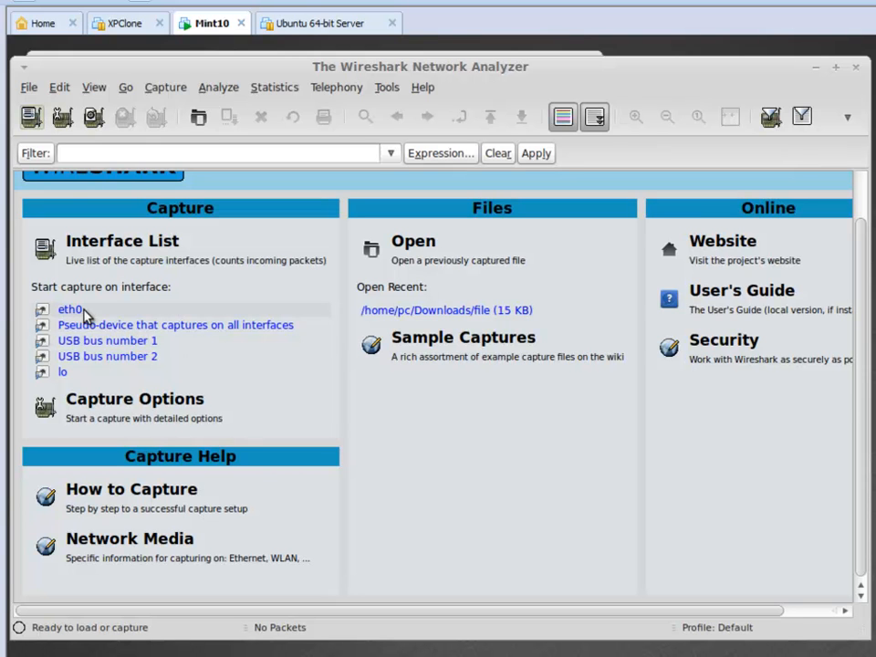
left_click(178, 91)
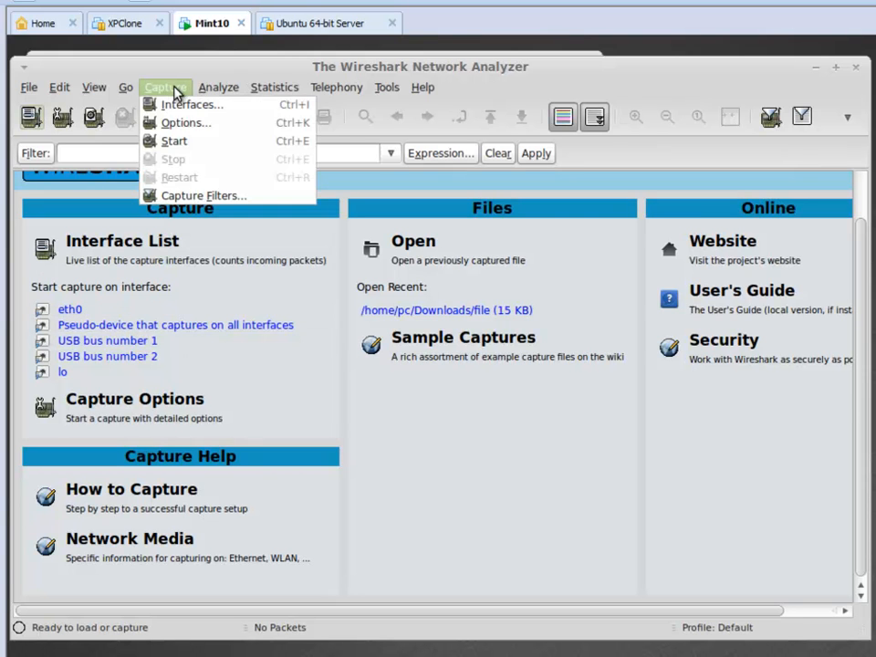
left_click(183, 106)
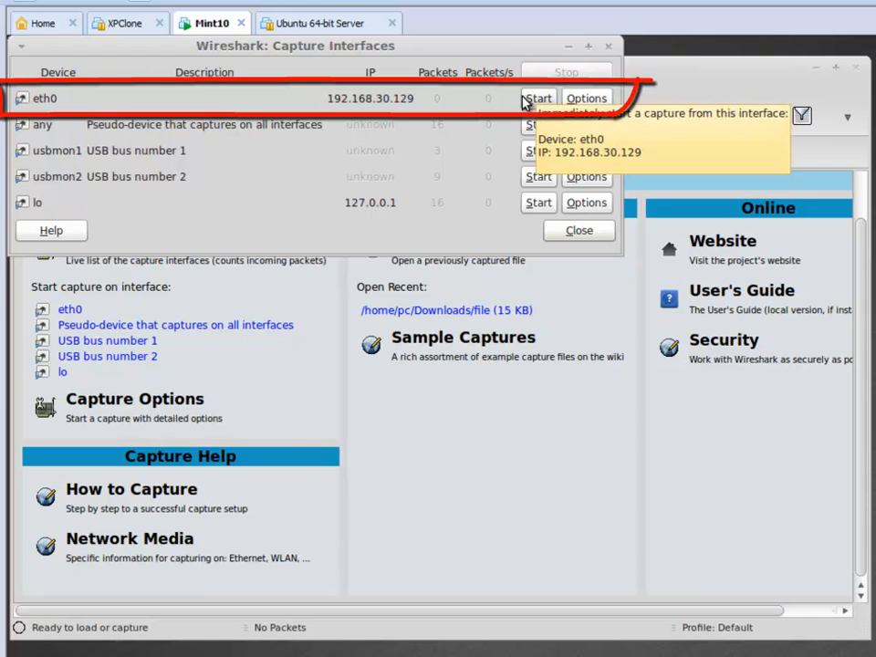
left_click(575, 231)
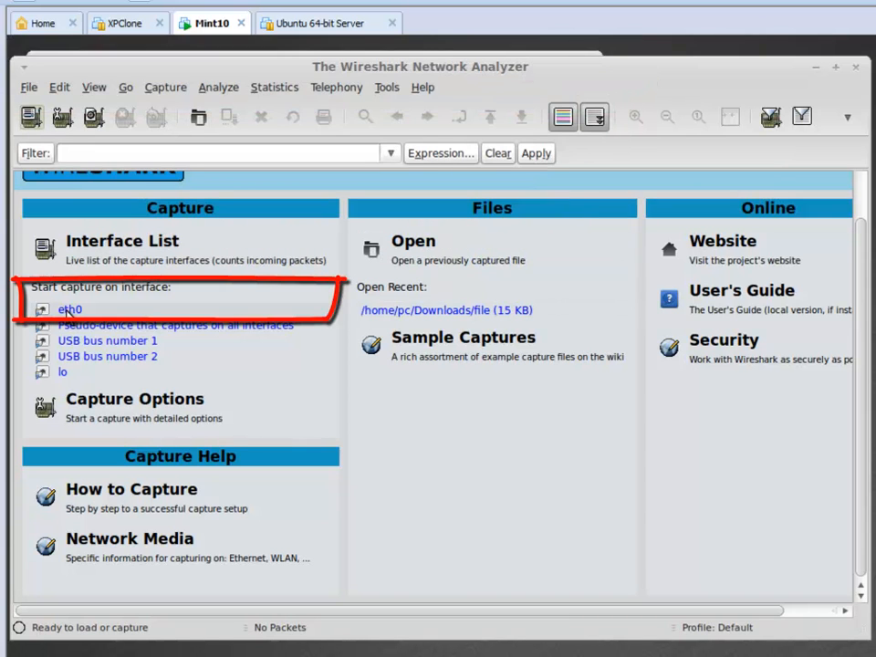
left_click(66, 310)
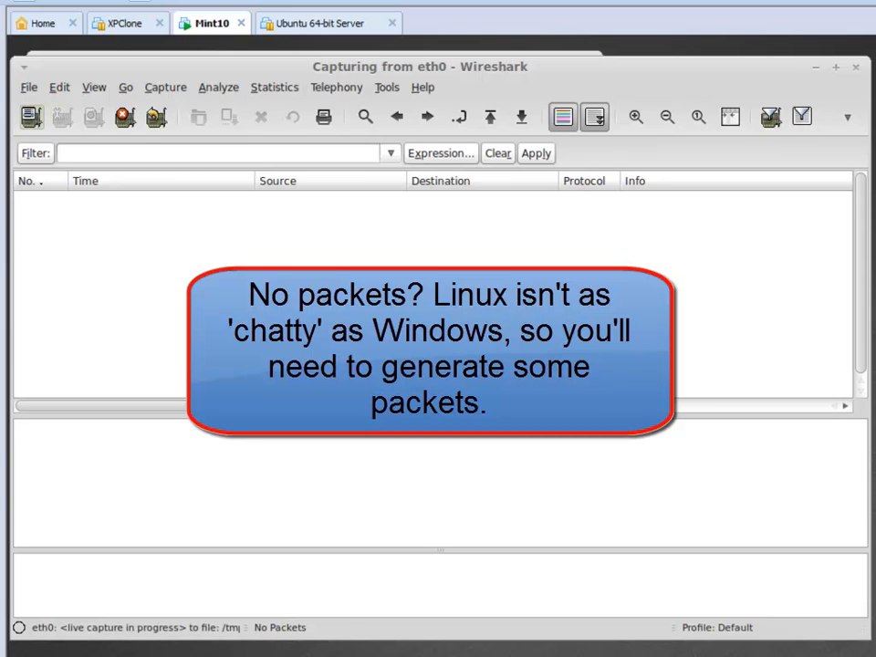
- Switch to Firefox, generate traffic by visiting the Linux Mint home page, forums and blog, and close the browser
left_click(42, 654)
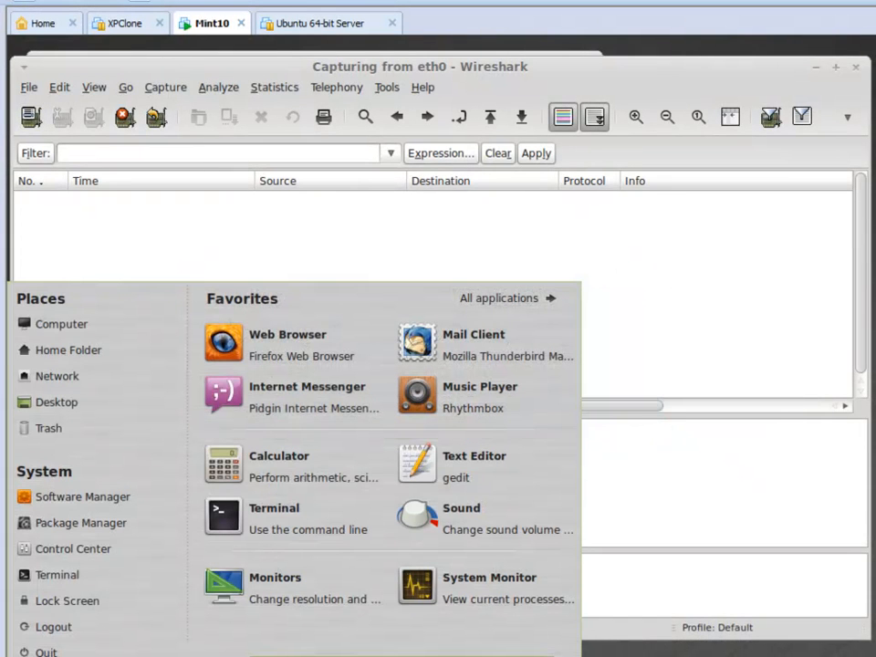
left_click(287, 342)
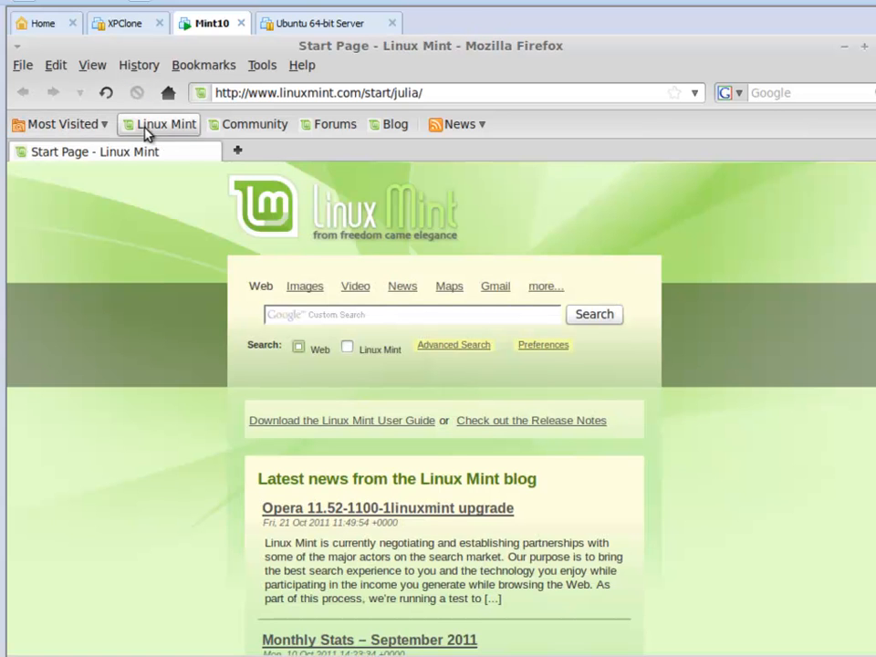
left_click(150, 126)
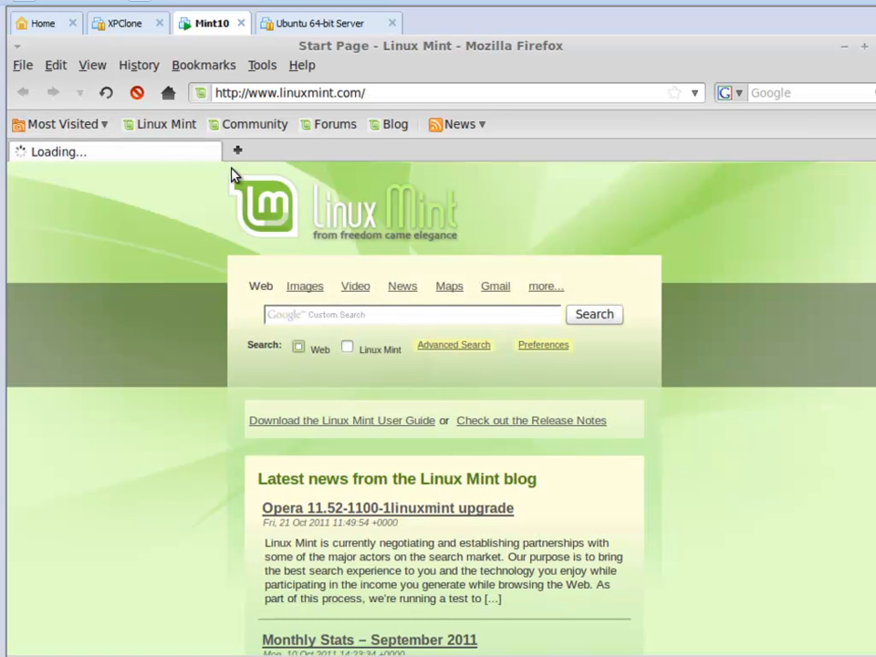
left_click(331, 126)
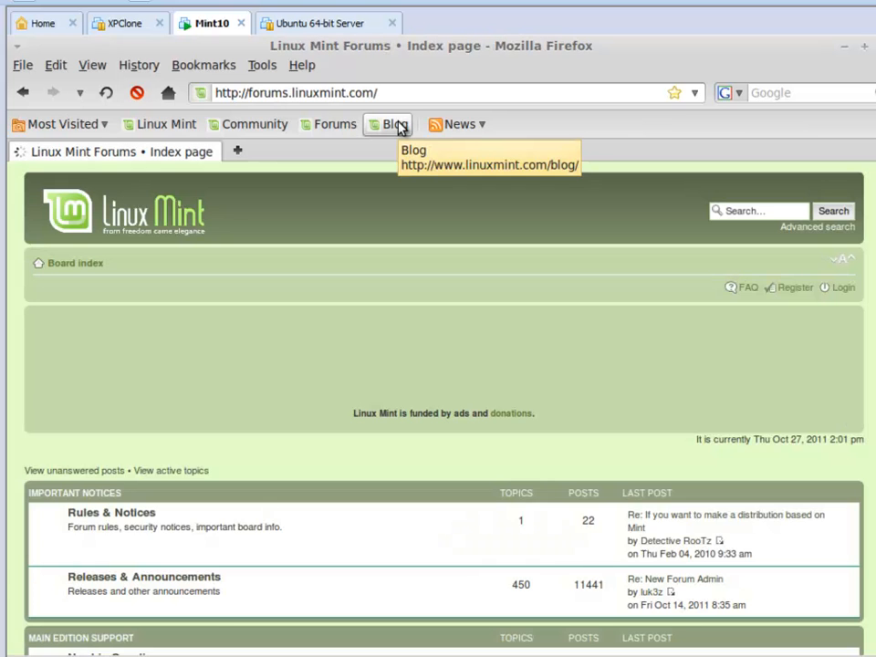
left_click(397, 126)
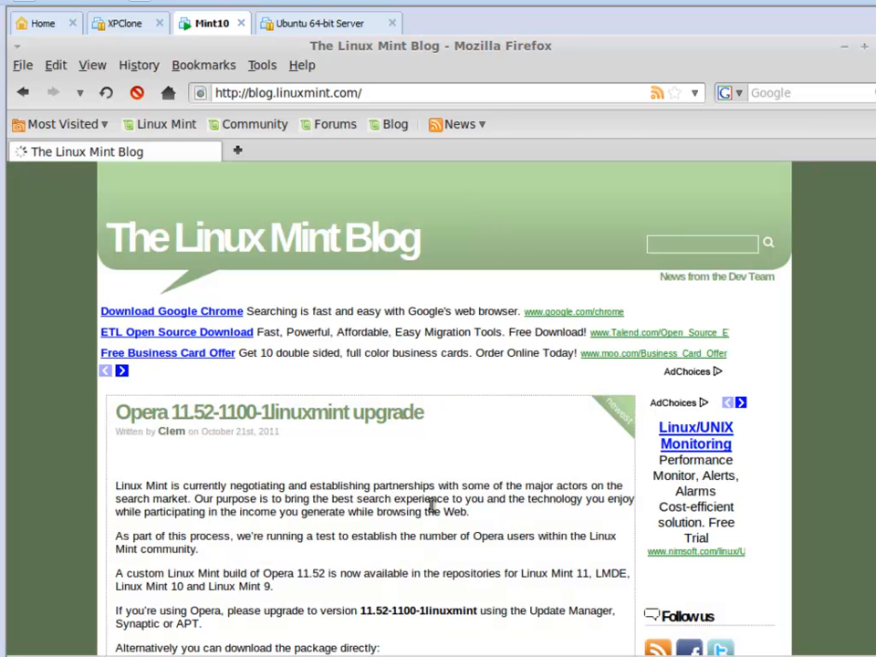
scroll(432, 508, "down", 3)
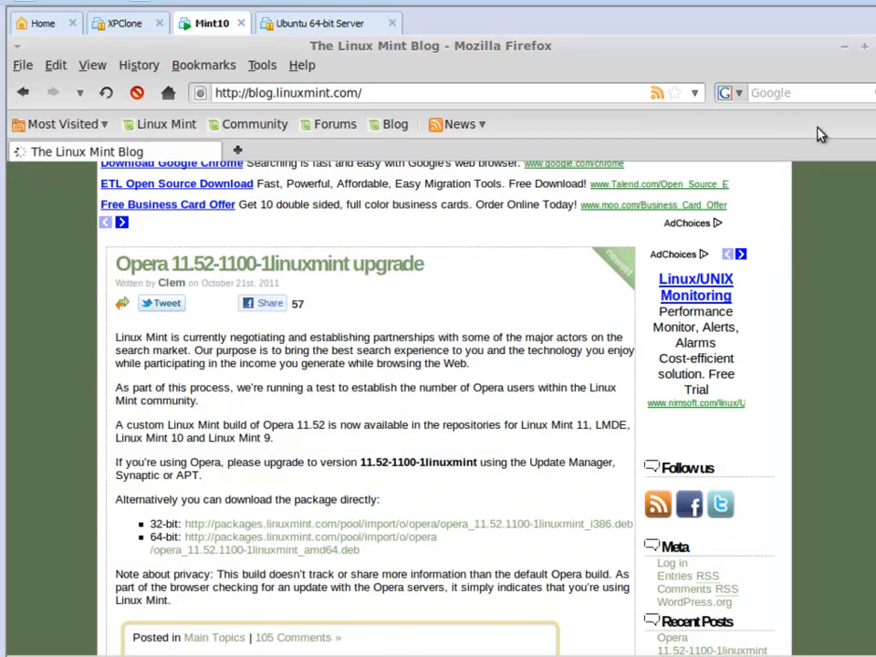
left_click(874, 46)
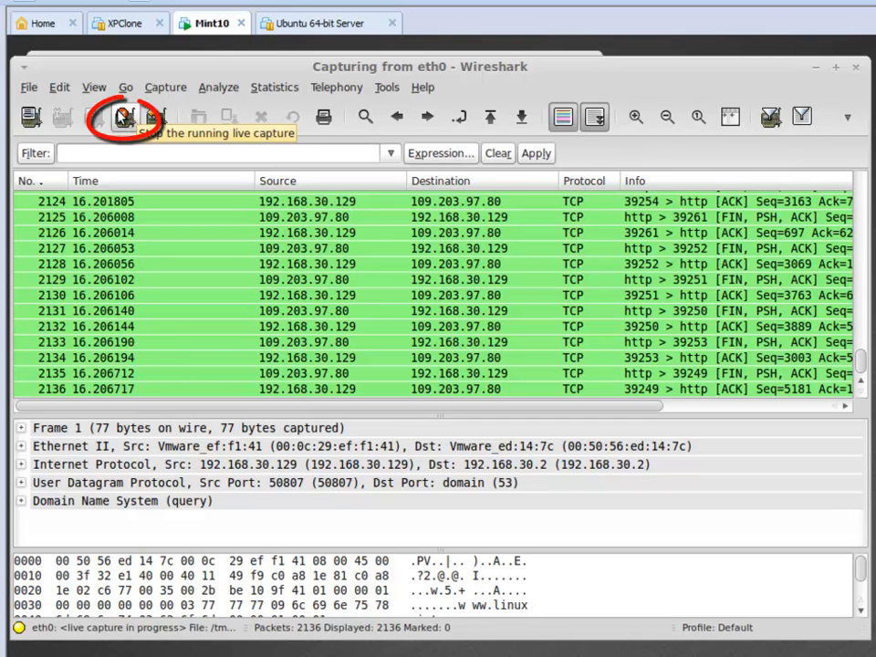
- Stop the live capture on eth0 and go back to the first captured packet
left_click(124, 116)
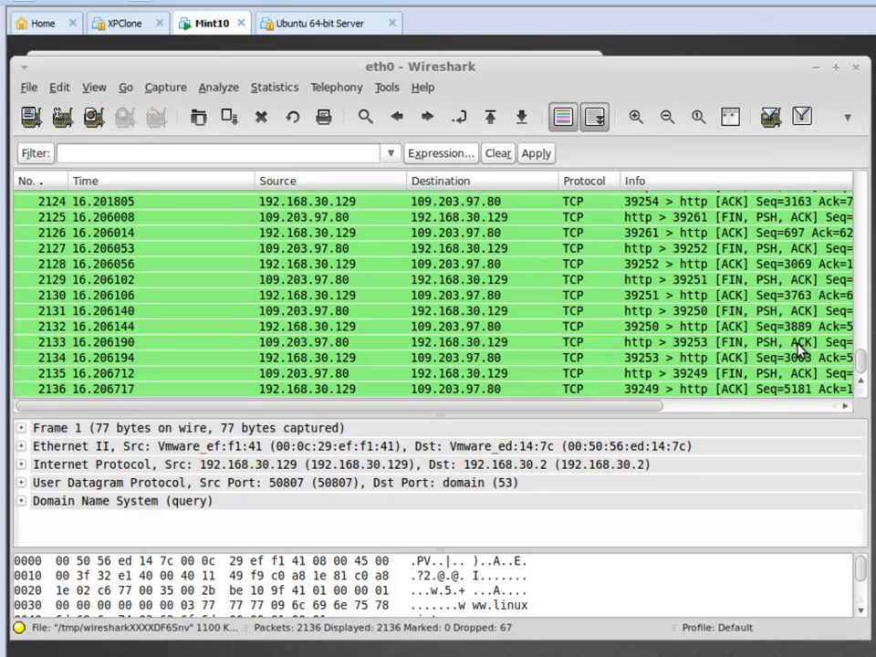
left_click_drag(857, 360, 863, 180)
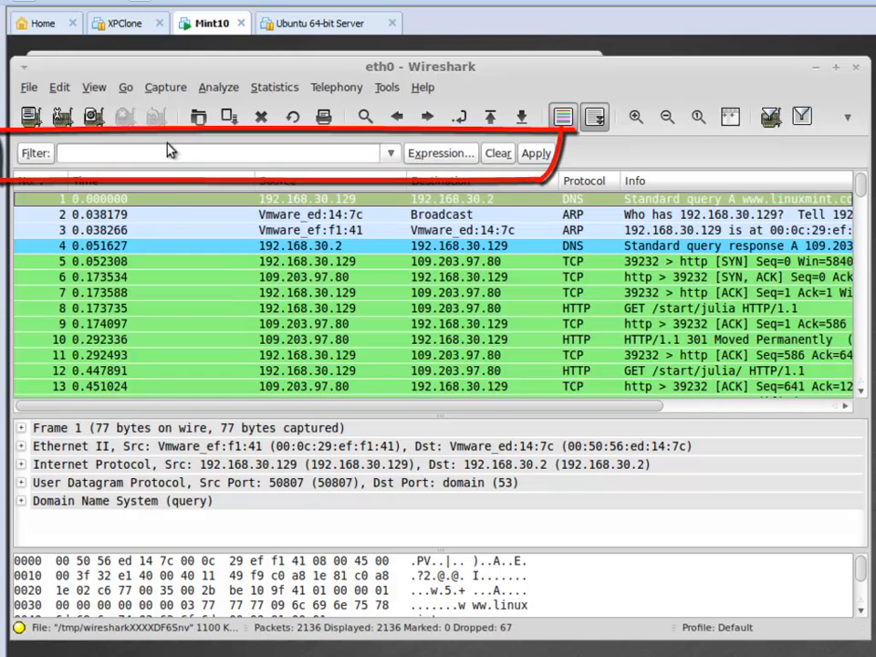
- Look through the predefined display filters and the recently used filter entries without applying any
left_click(144, 147)
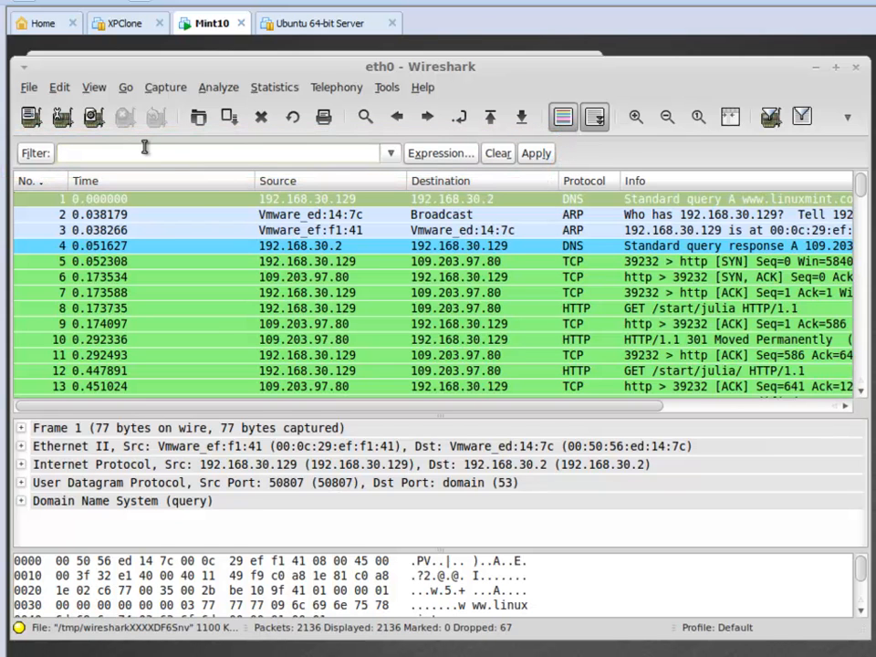
left_click(37, 152)
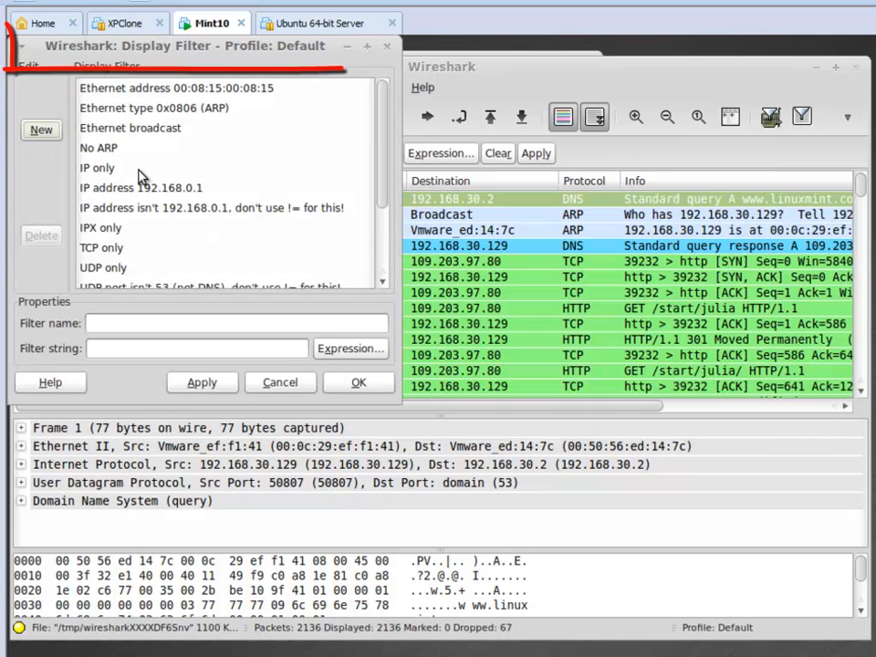
scroll(370, 190, "down", 2)
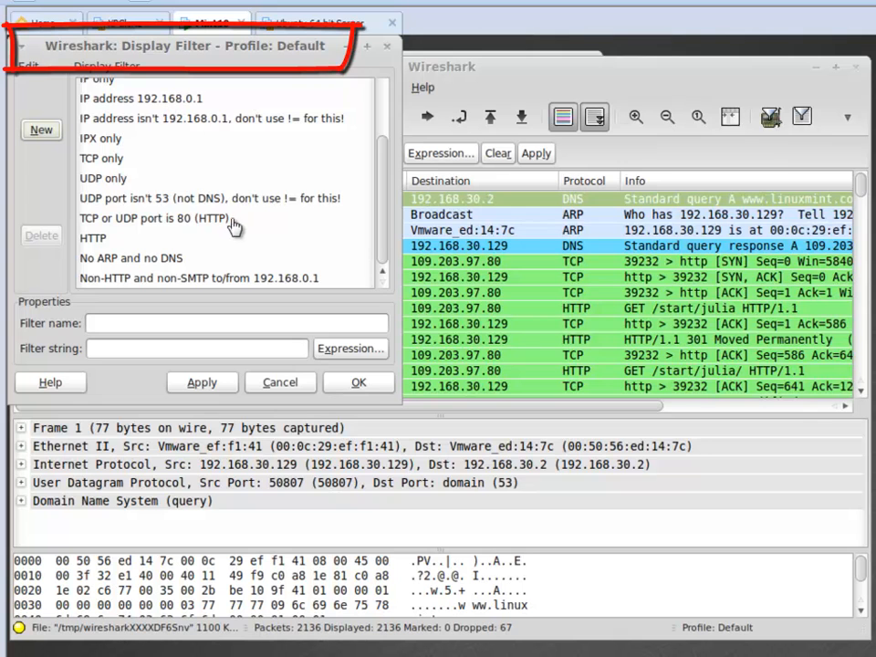
left_click_drag(382, 159, 379, 83)
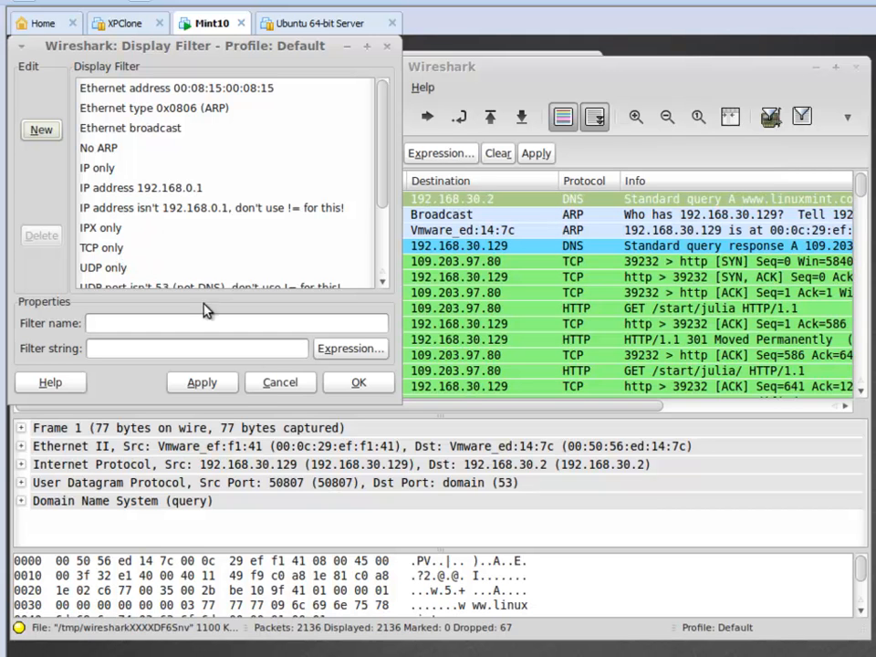
left_click(257, 385)
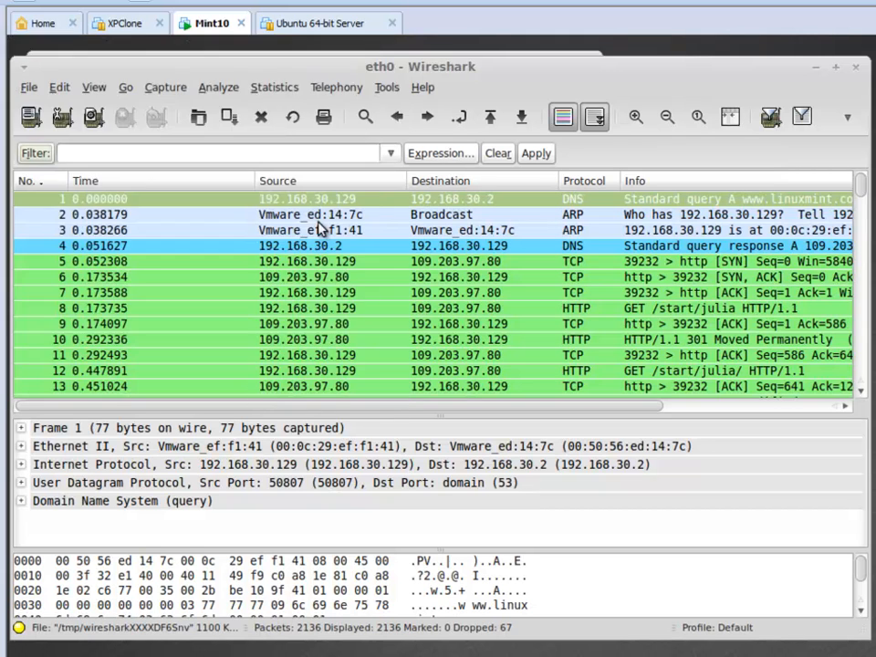
left_click(391, 154)
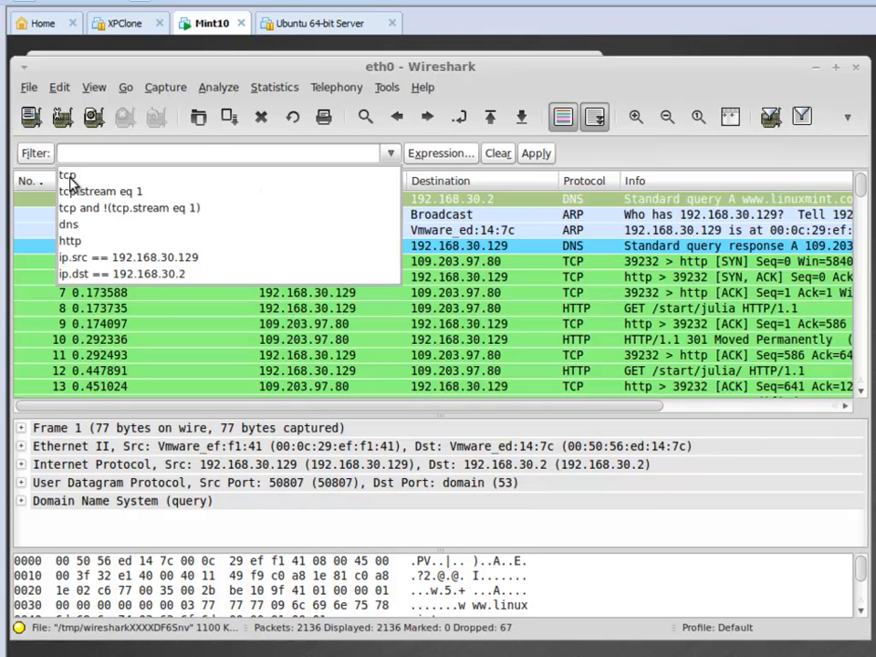
left_click(210, 156)
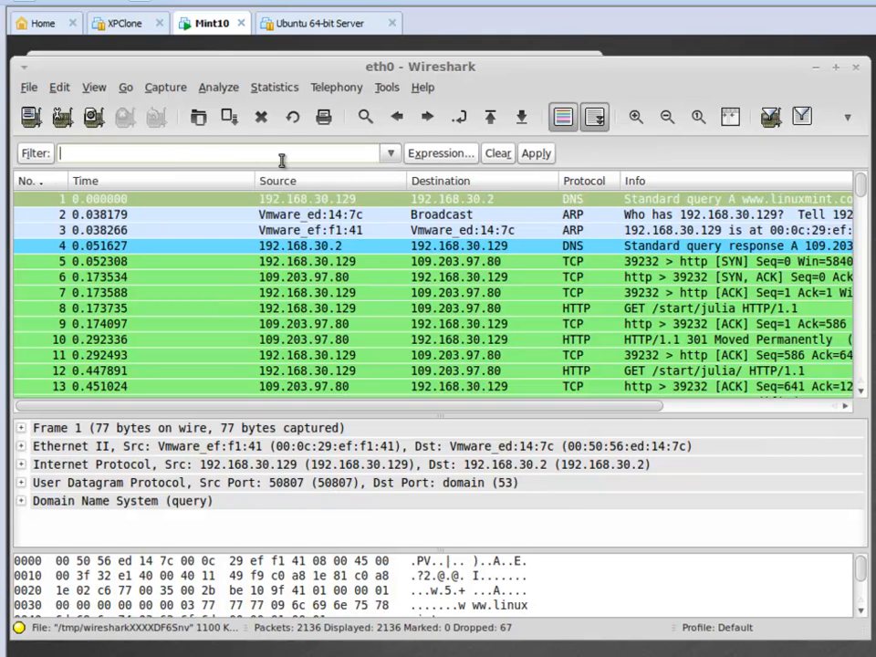
- Open the filter expression builder and examine the Expert Info fields and the available protocols in the field list
left_click(443, 155)
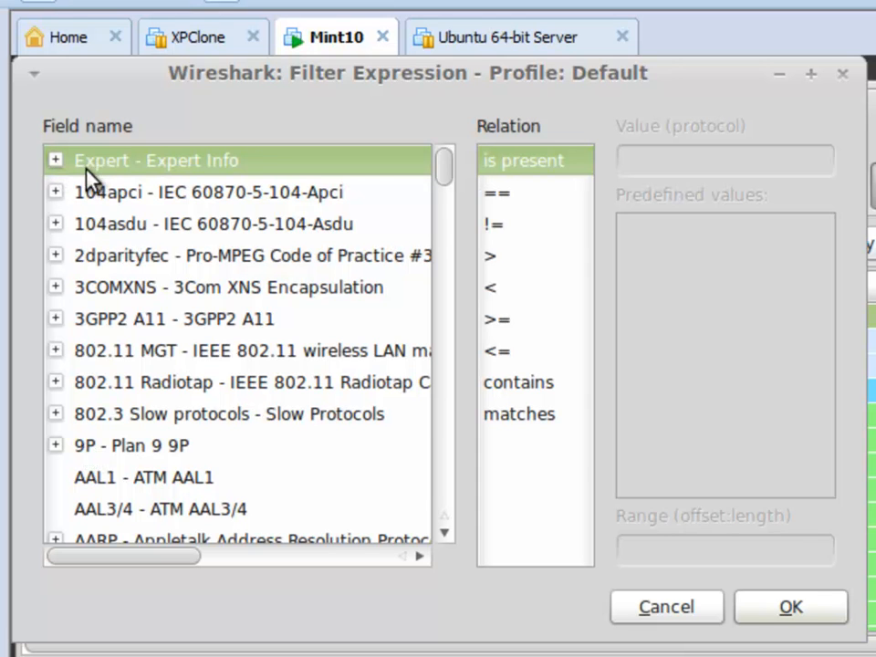
left_click(55, 161)
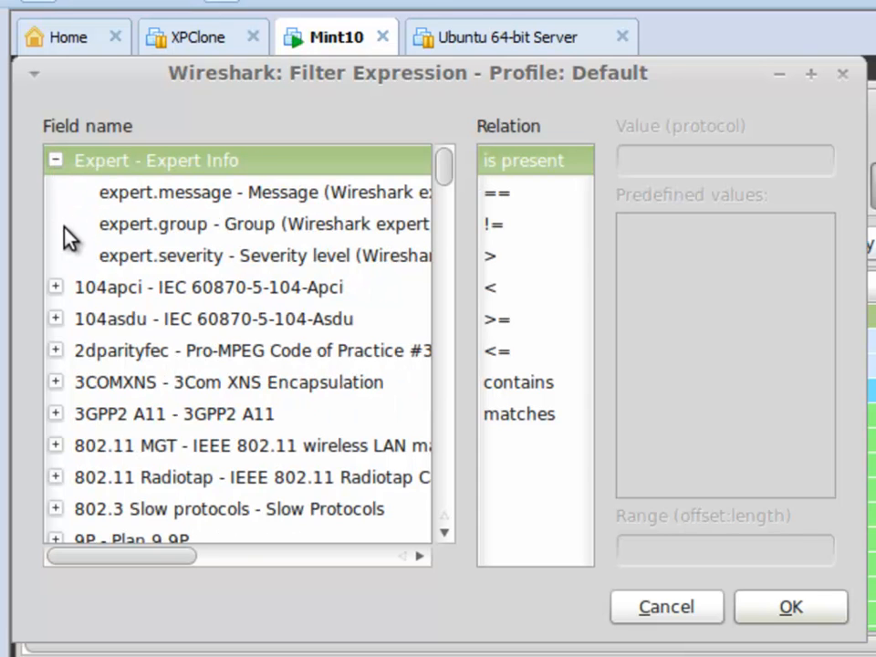
left_click(55, 161)
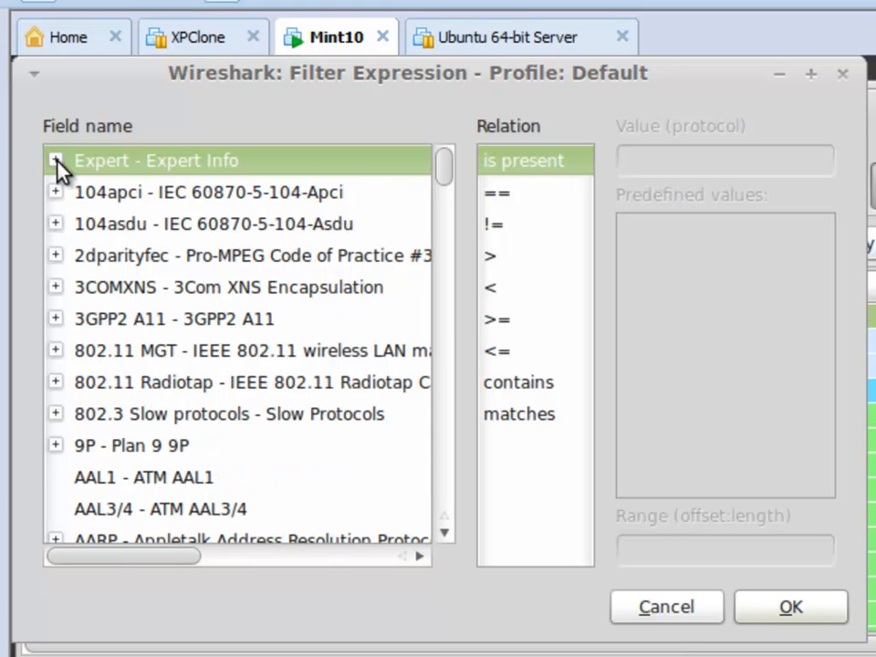
scroll(247, 357, "down", 8)
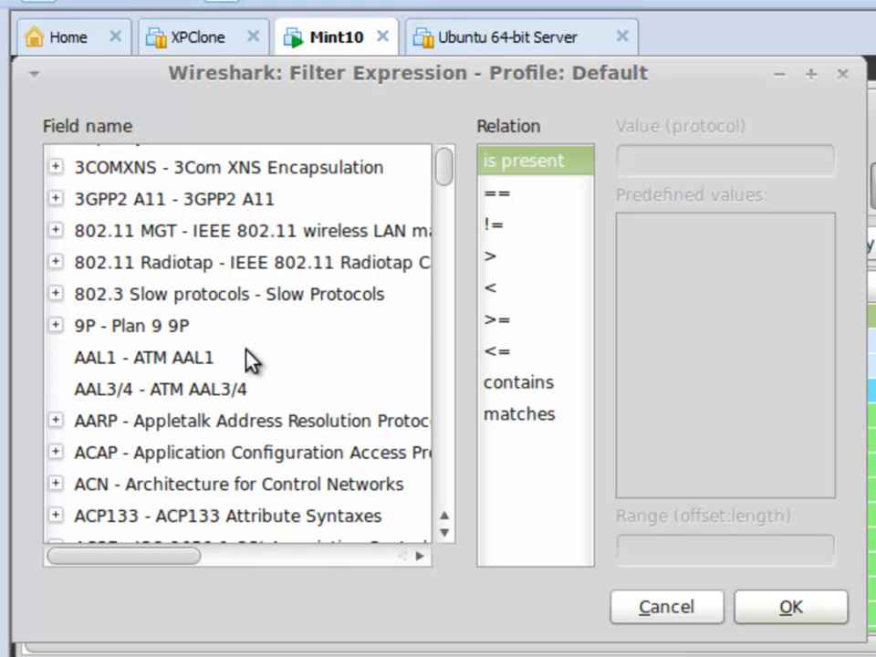
scroll(247, 358, "down", 4)
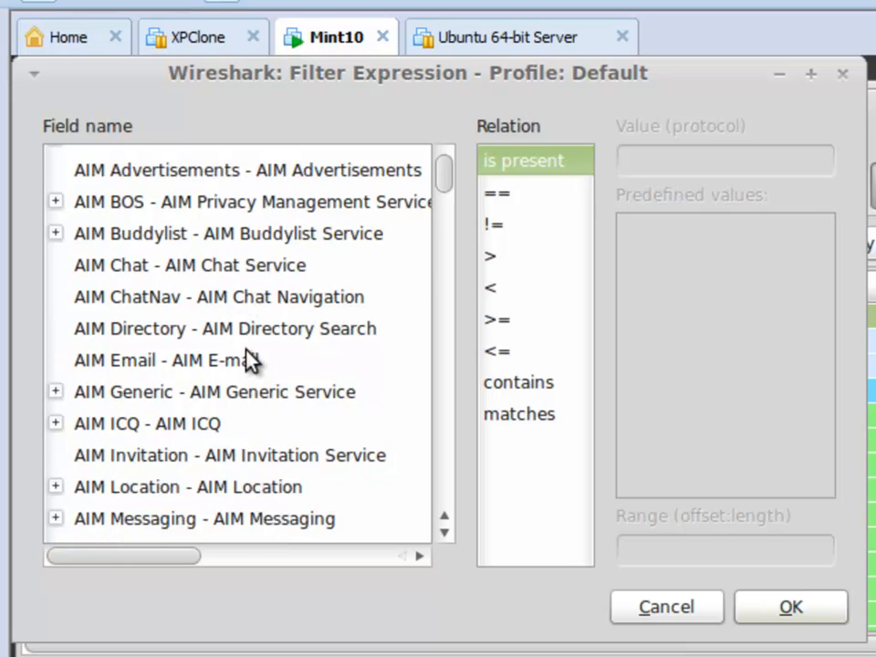
scroll(246, 358, "down", 6)
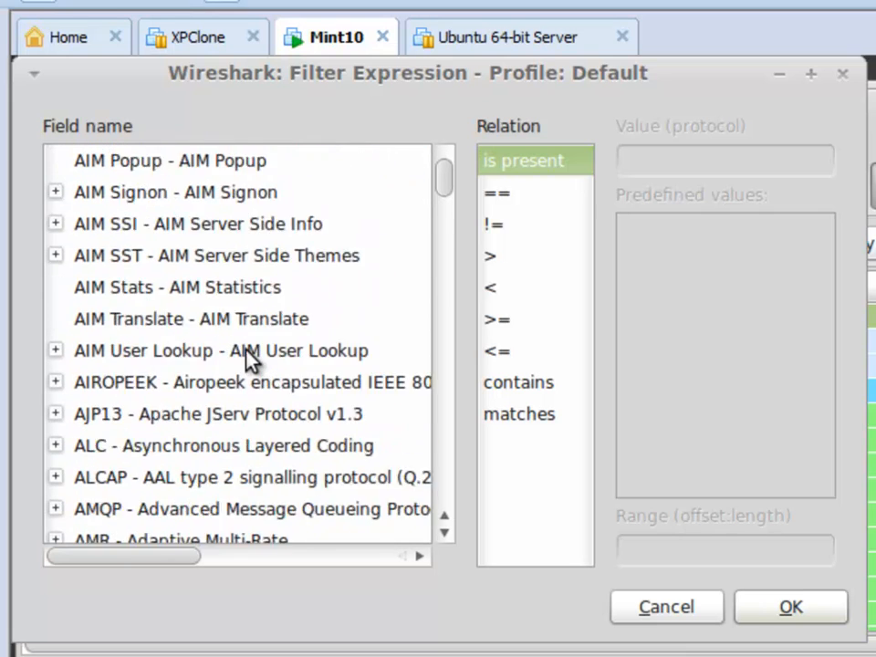
scroll(249, 359, "down", 6)
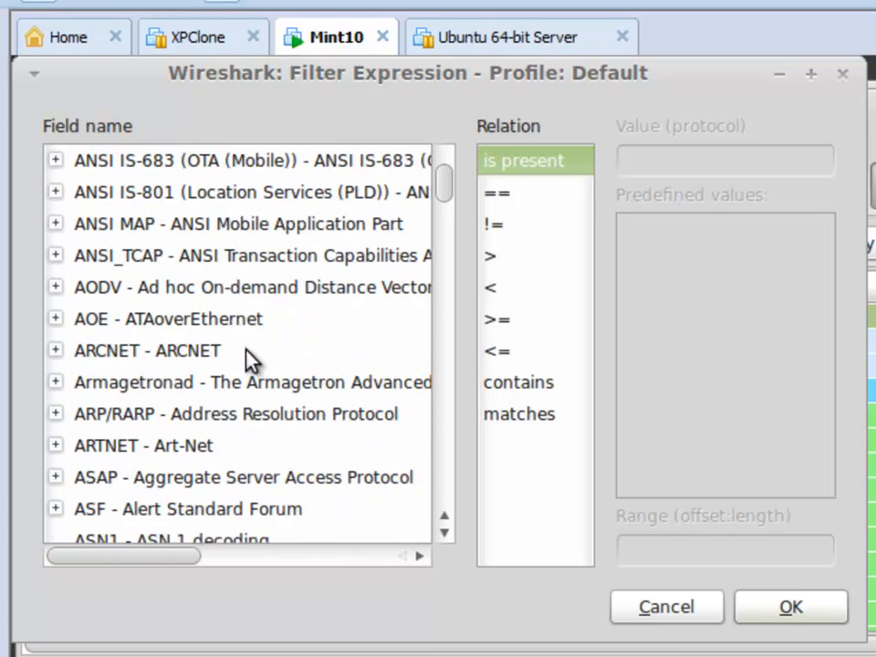
scroll(249, 361, "down", 5)
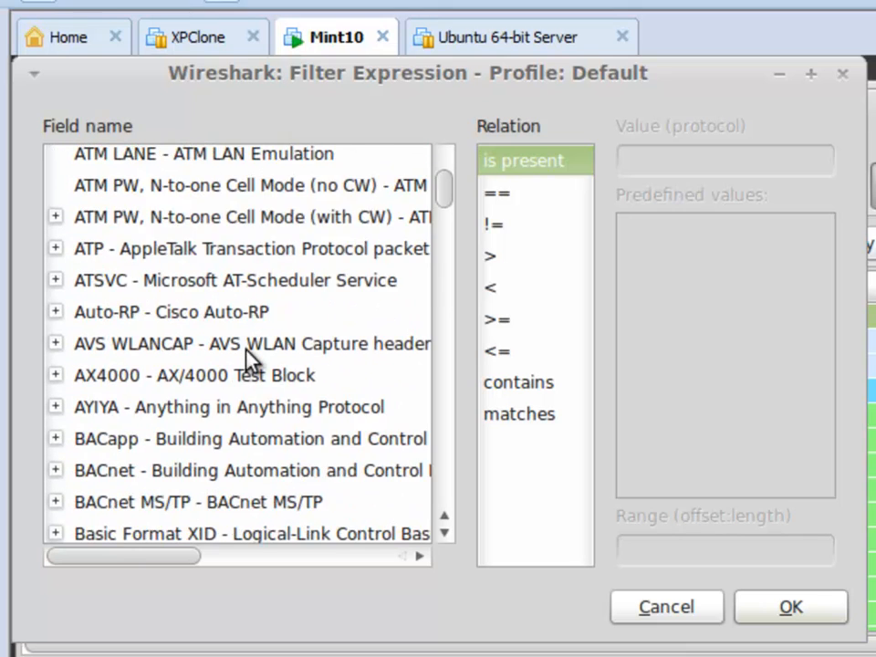
scroll(248, 359, "down", 4)
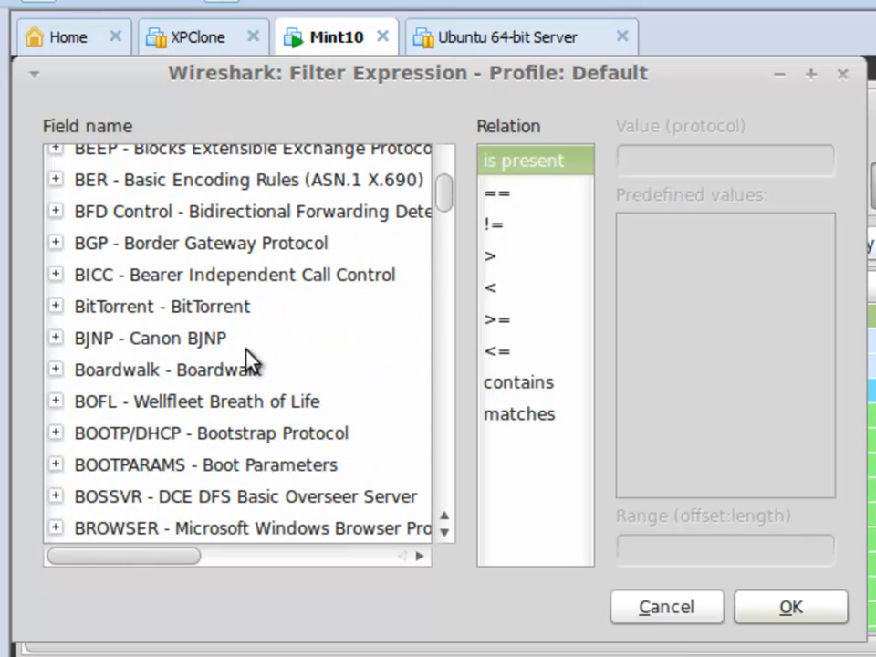
scroll(248, 361, "up", 1)
scroll(248, 360, "down", 4)
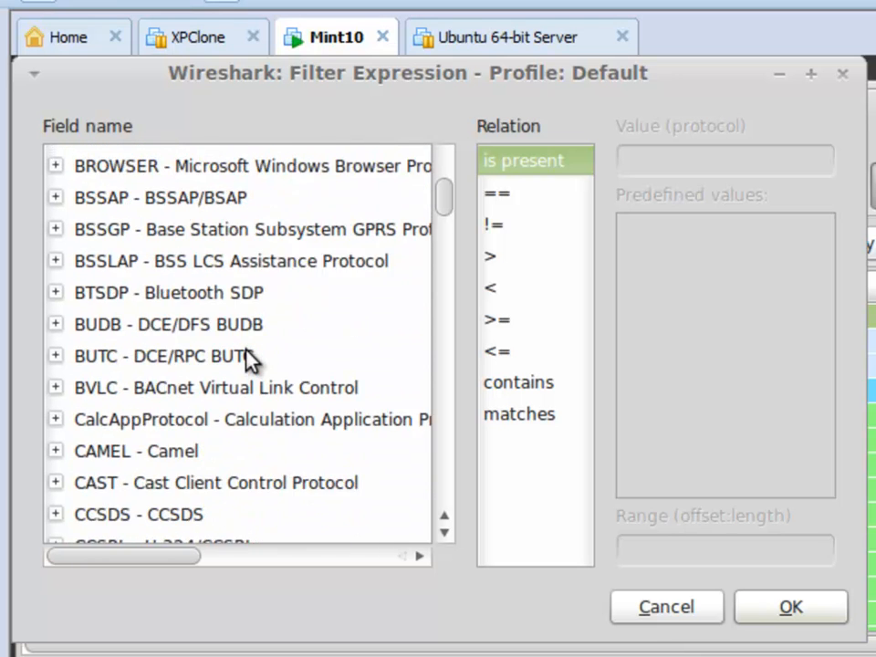
scroll(248, 361, "down", 1)
scroll(250, 359, "down", 7)
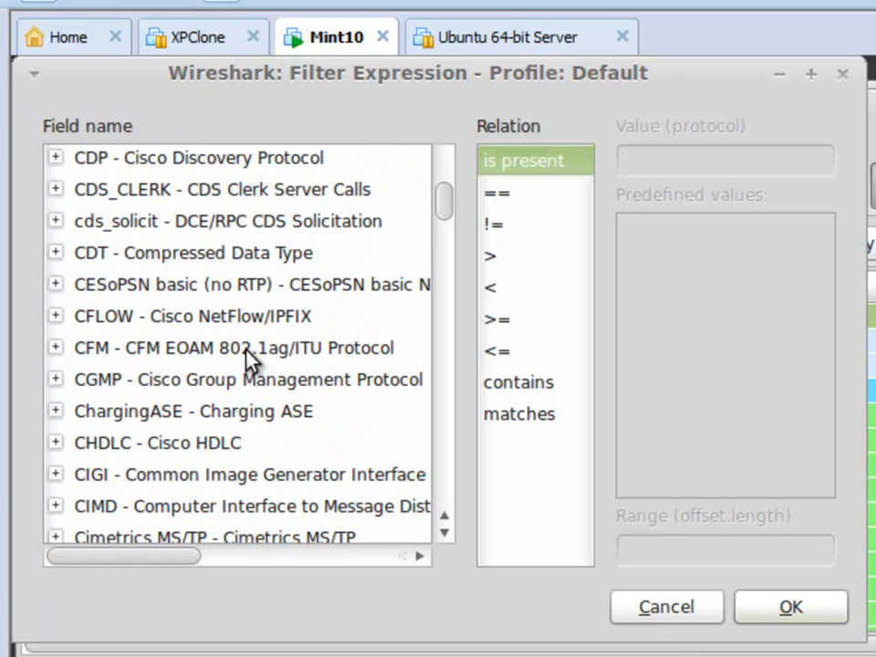
- Find "ip" in the field list, expand IP - Internet Protocol and select the ip.src - Source field
left_click_drag(442, 202, 313, 313)
left_click(315, 316)
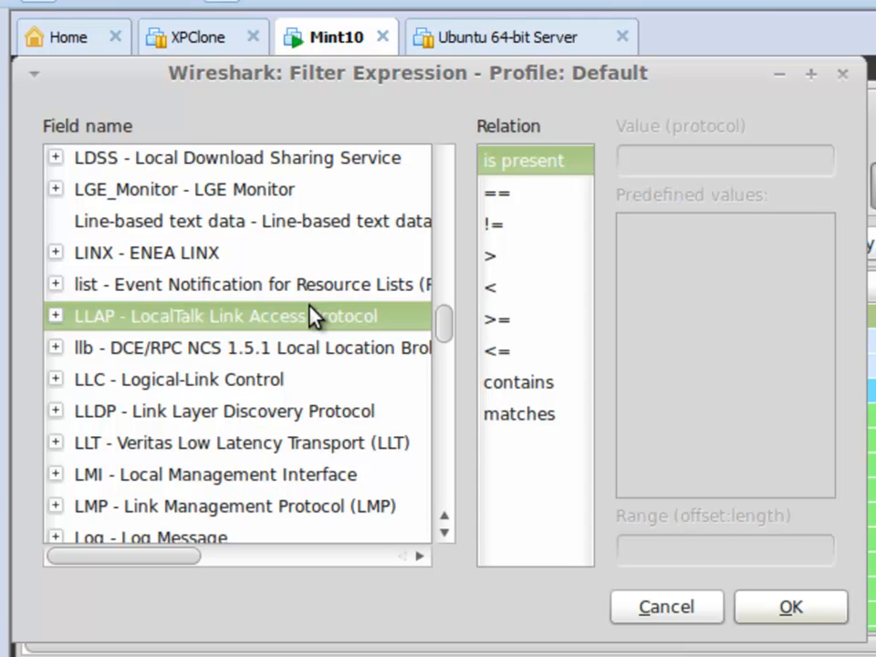
type("ip")
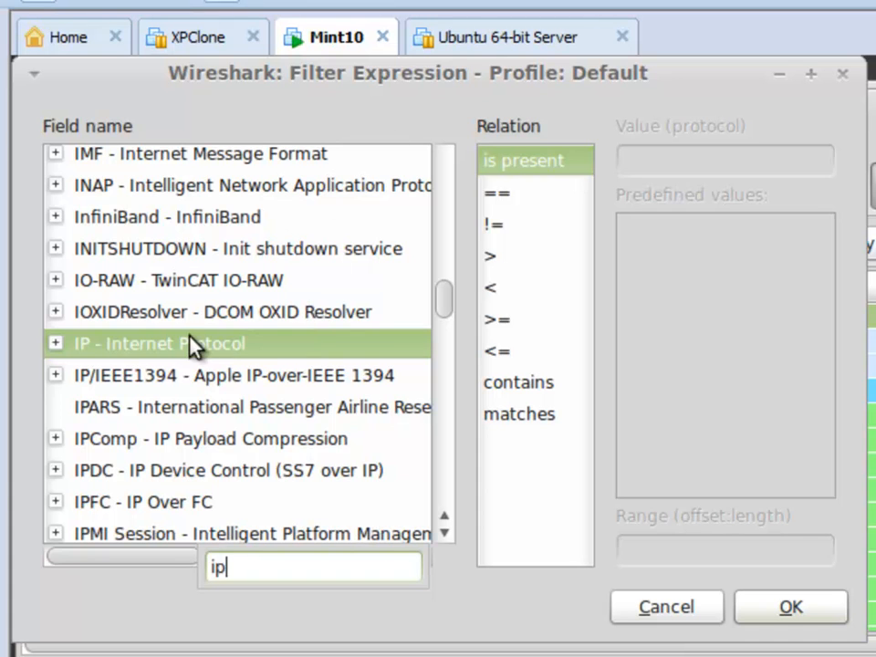
left_click_drag(224, 569, 196, 570)
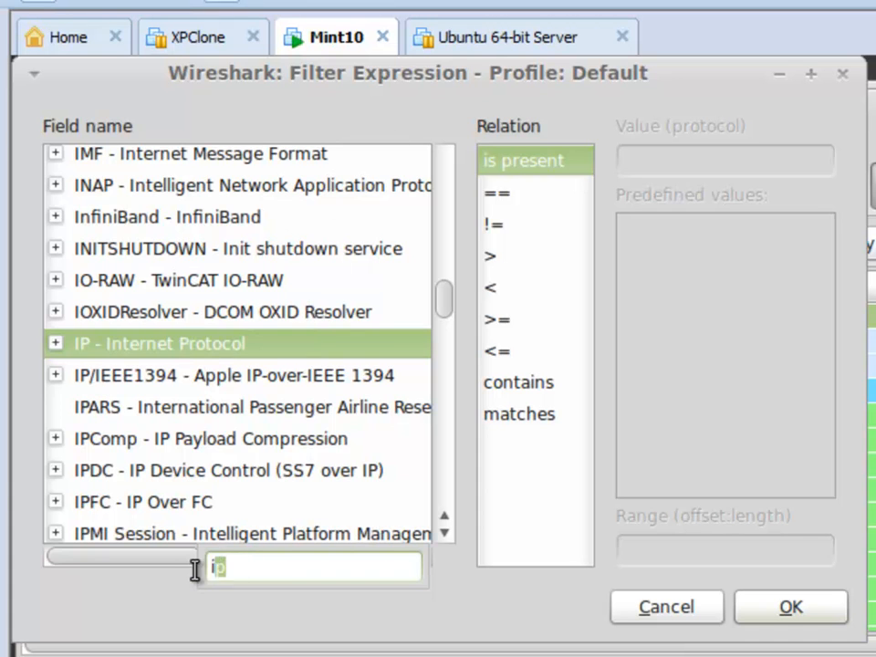
left_click(56, 345)
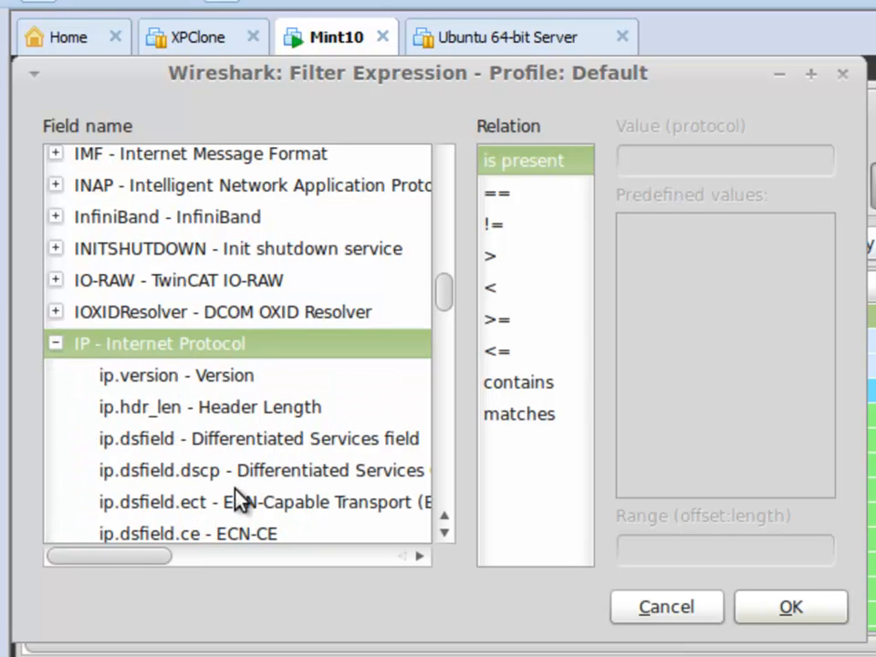
left_click_drag(448, 298, 449, 307)
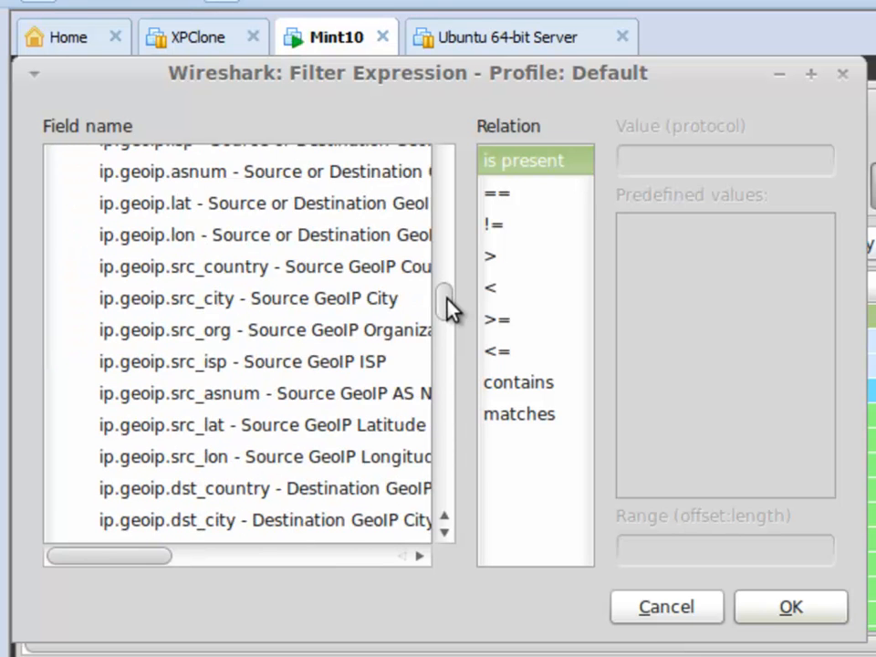
scroll(447, 298, "up", 2)
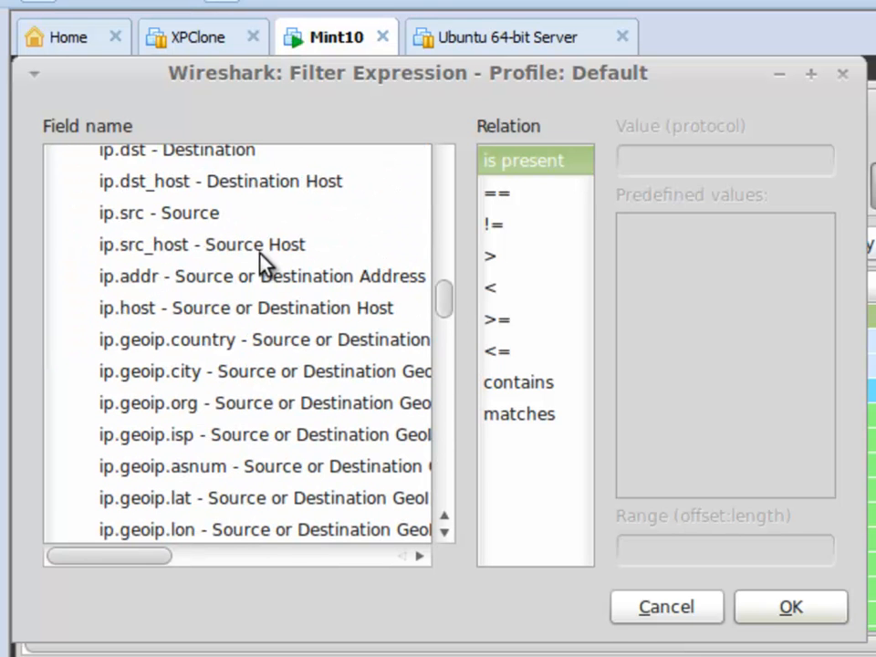
left_click(191, 214)
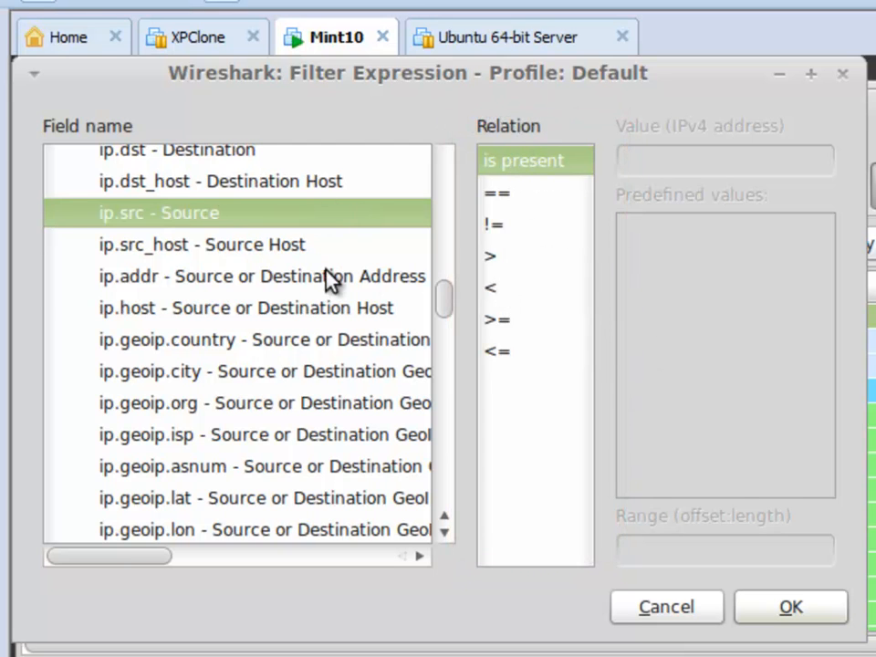
- Set the relation to == with the IPv4 address 132.168.30.129 and insert the expression as the display filter
left_click(505, 194)
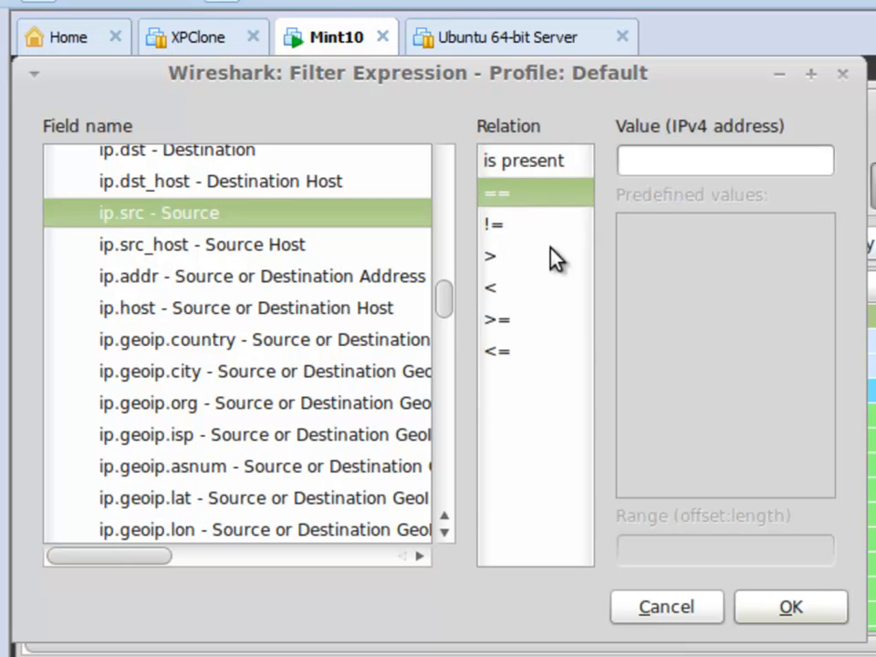
left_click(496, 225)
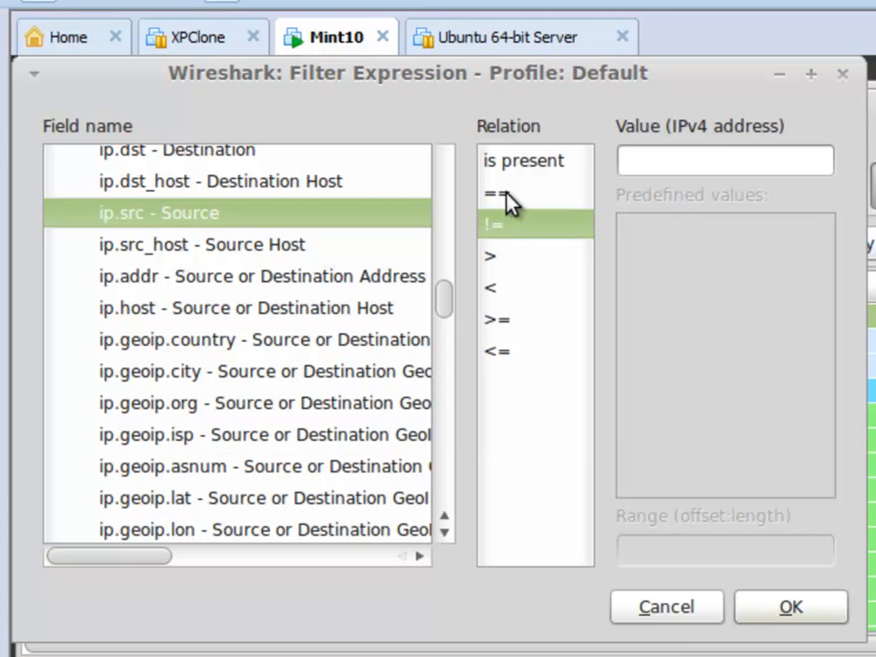
left_click(504, 195)
left_click(695, 157)
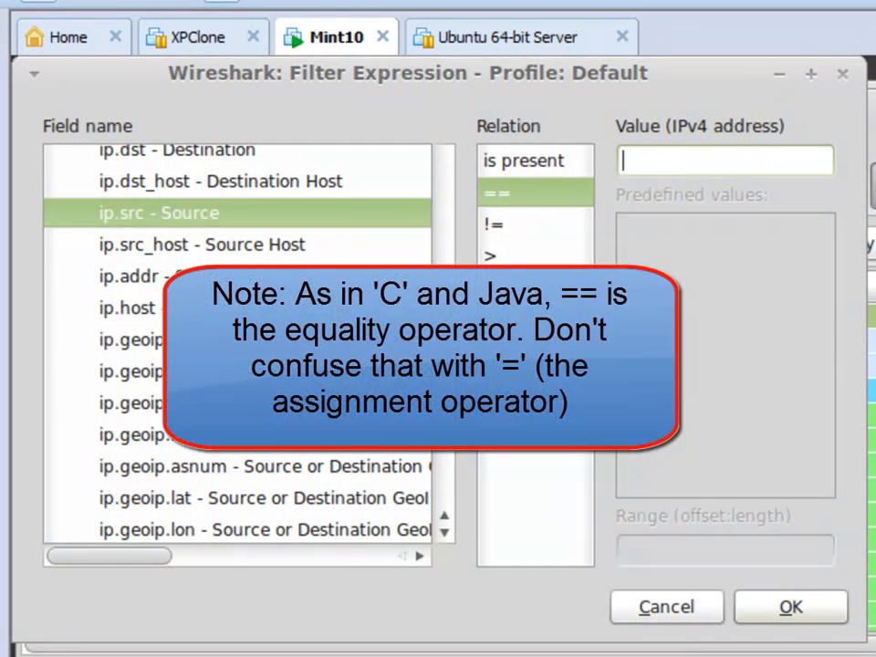
type("132.")
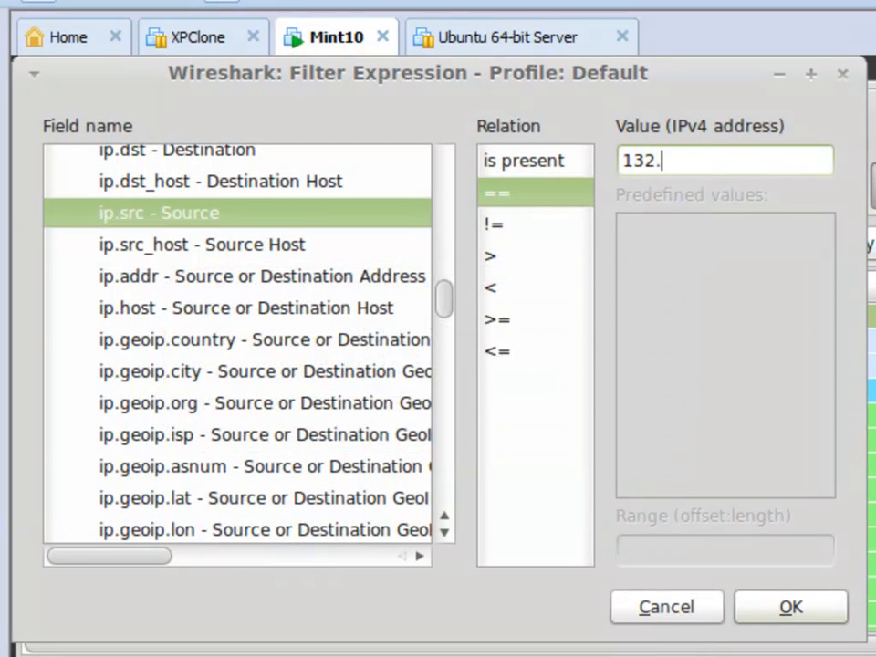
type("168.30.12")
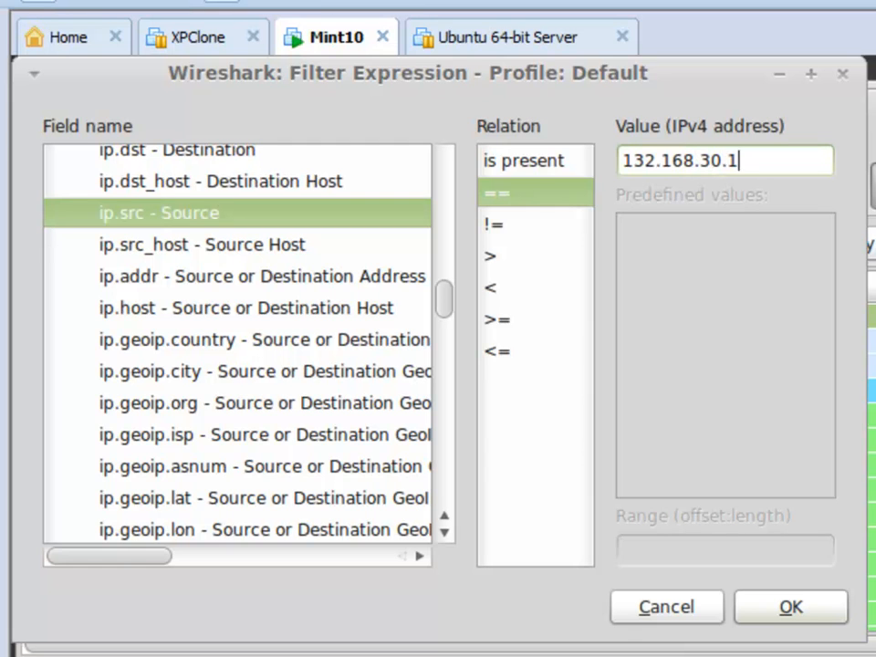
type("9")
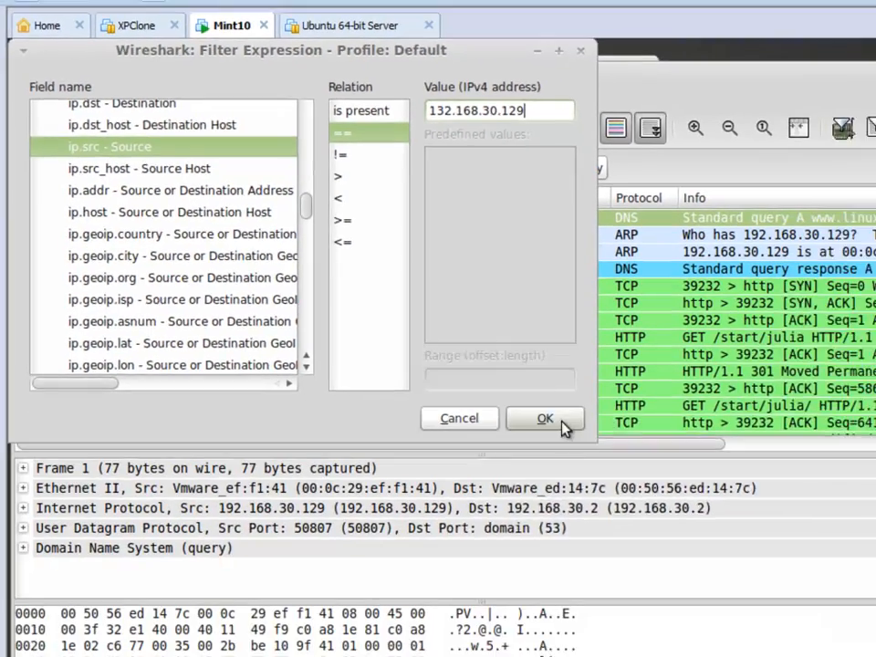
left_click(791, 607)
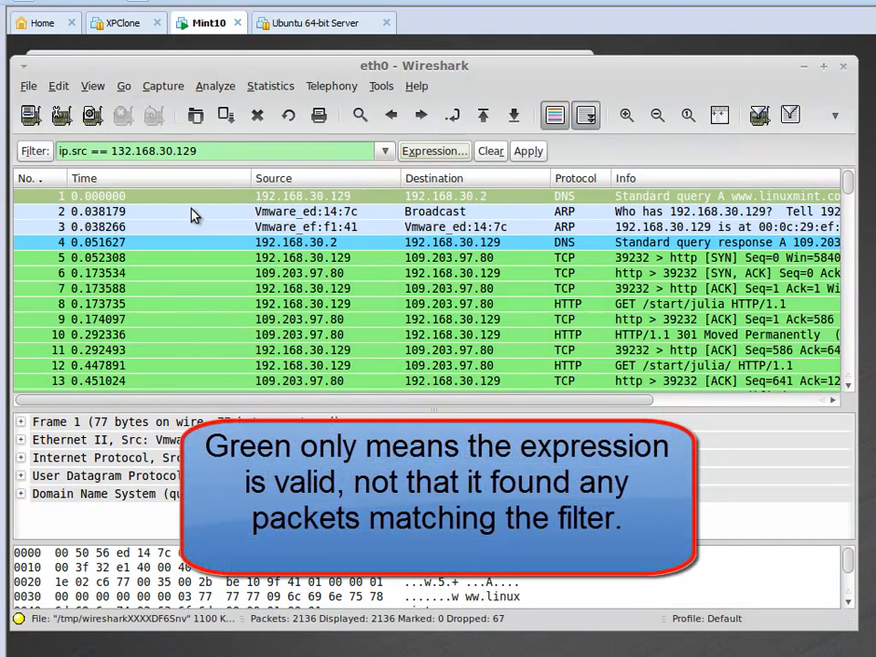
- Highlight the operator and the IP address within the filter expression, and clear the display filter
double_click(82, 152)
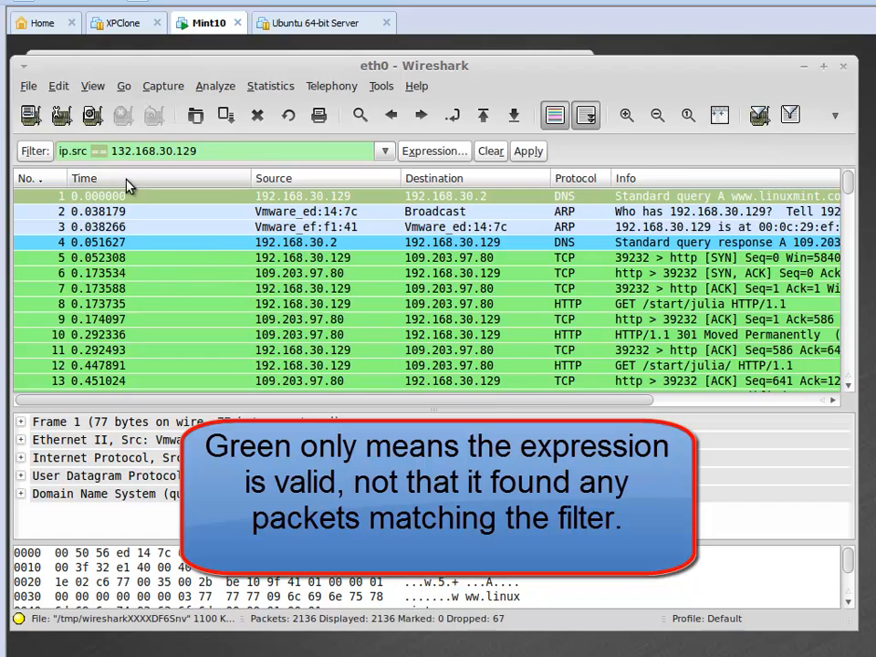
left_click(111, 152)
left_click_drag(111, 153, 224, 152)
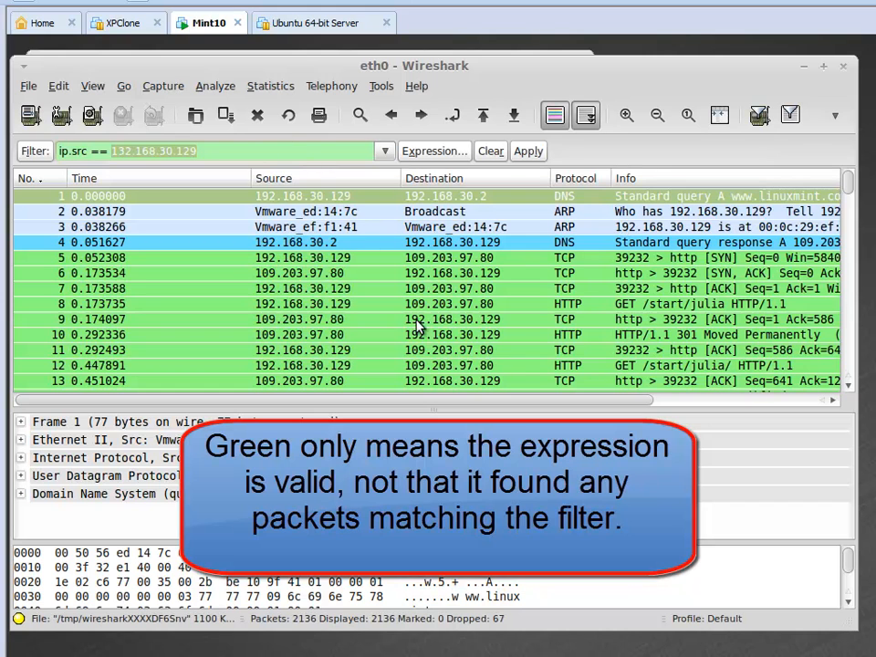
left_click(494, 151)
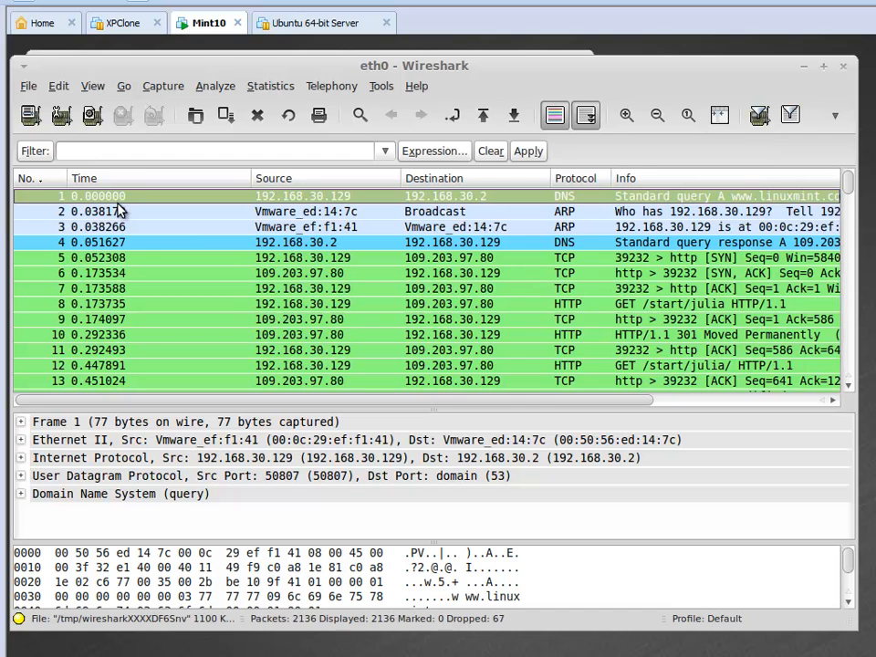
- Reload the recently used filter ip.src == 132.168.30.129 and change its field to ip.dst
left_click(385, 151)
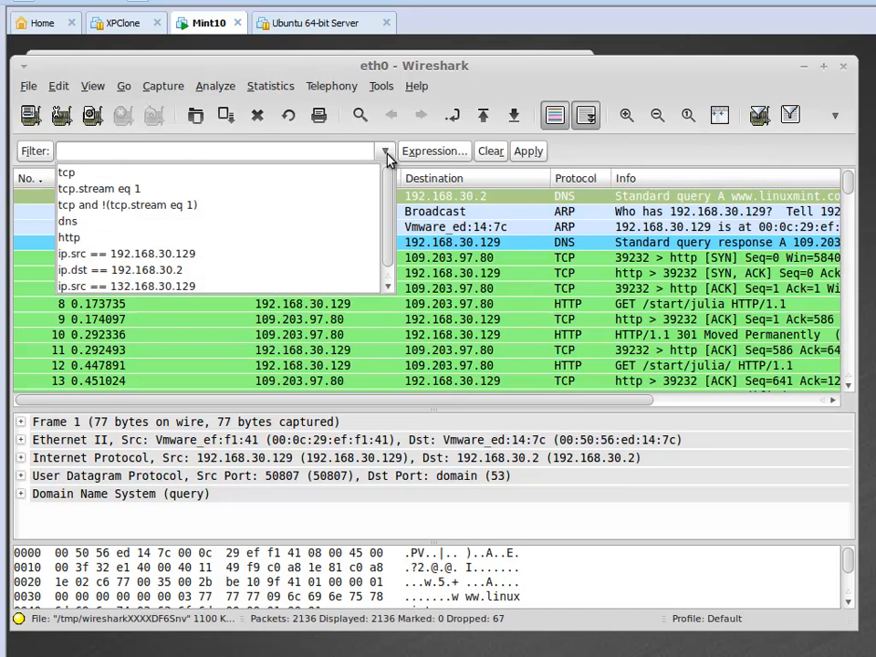
left_click(186, 288)
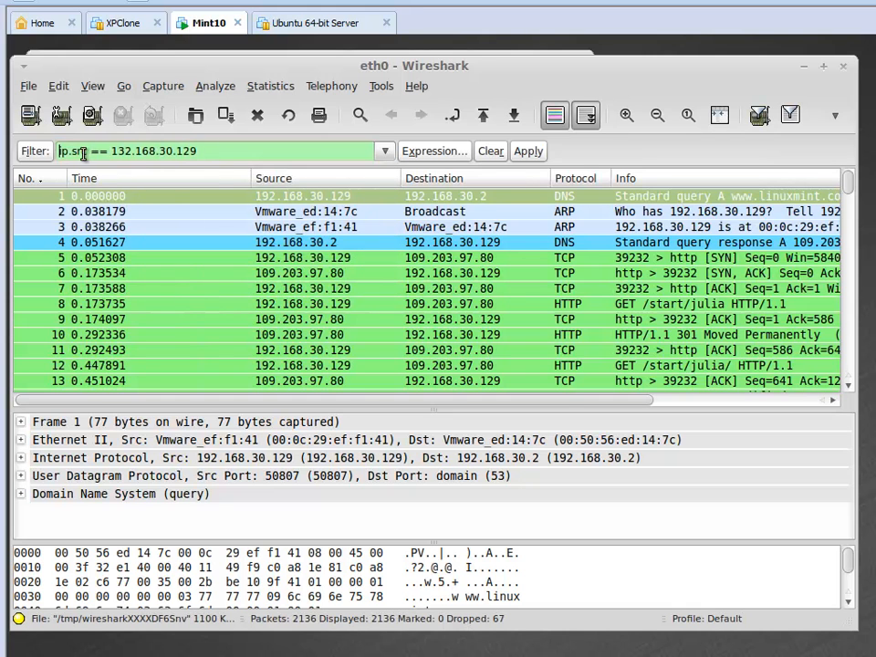
left_click(92, 152)
key("BackSpace")
key("BackSpace")
key("BackSpace")
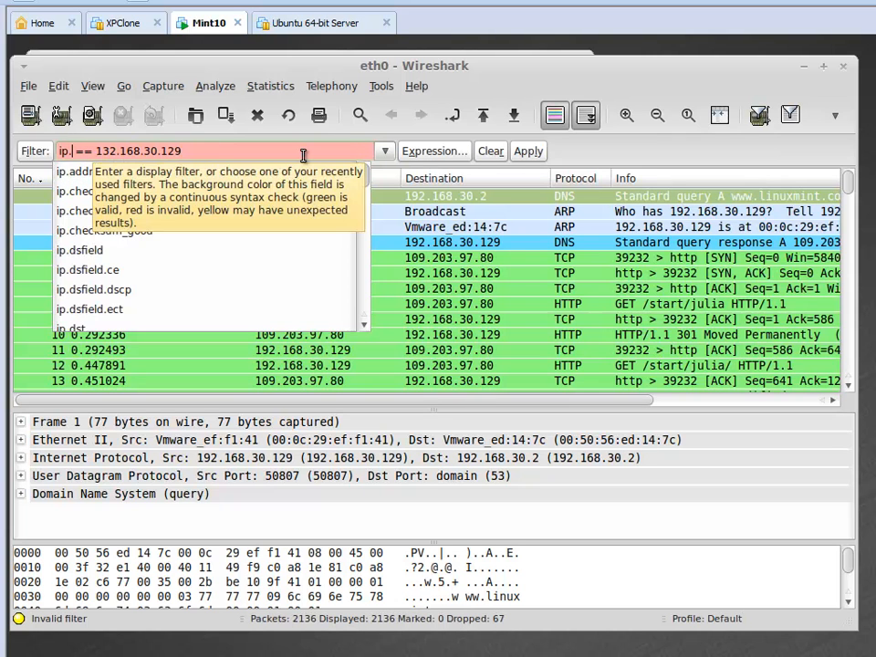
type("ds")
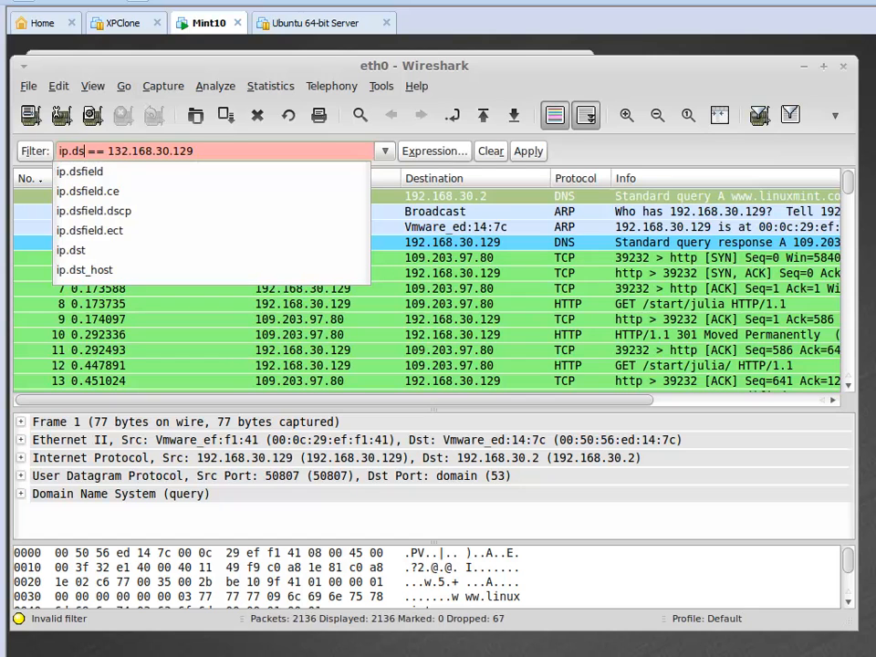
type("t")
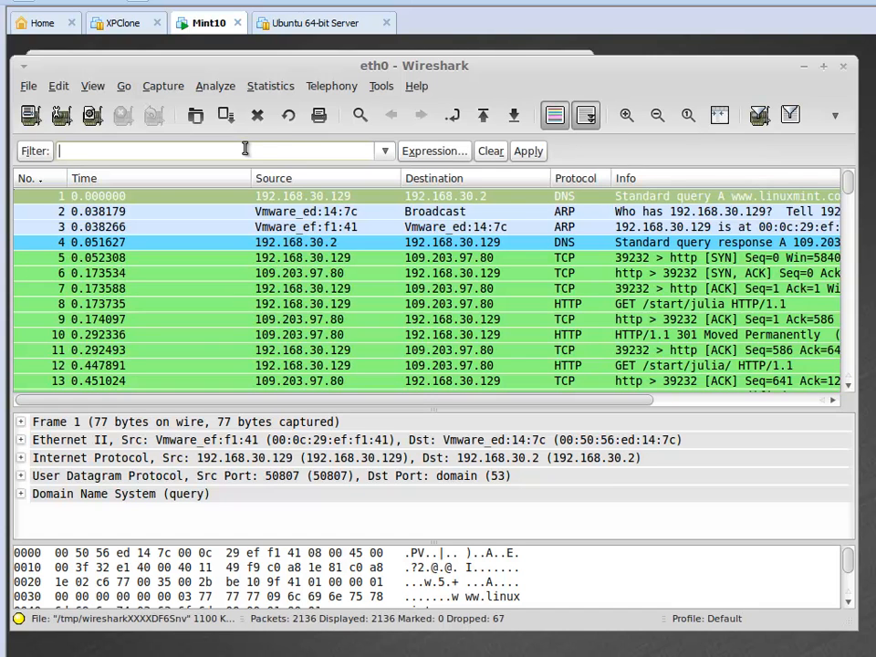
- Enter ip.src == 192.168.30.2 as the display filter and apply it to the packet list
type("19")
key("BackSpace")
key("BackSpace")
key("BackSpace")
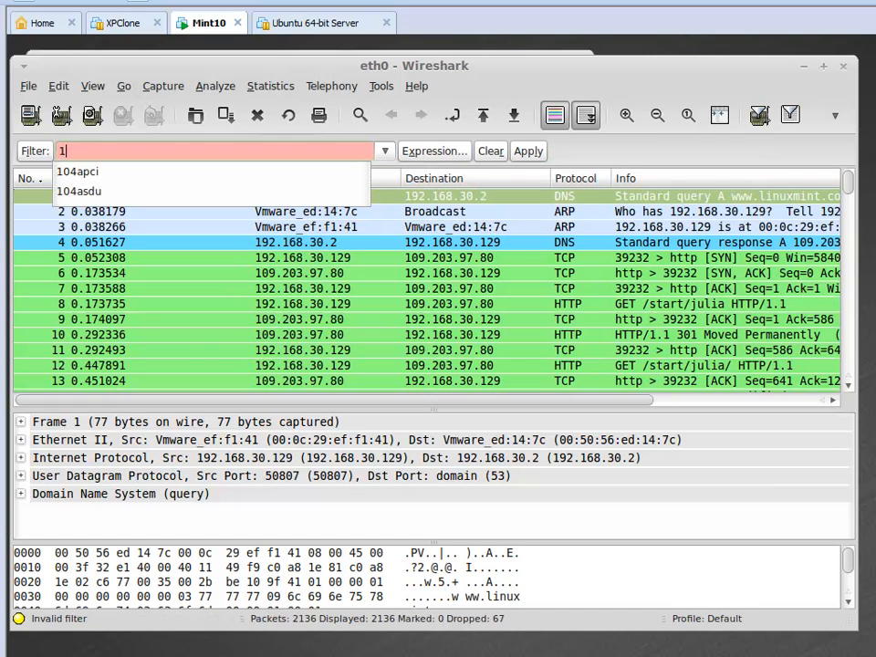
type("ip")
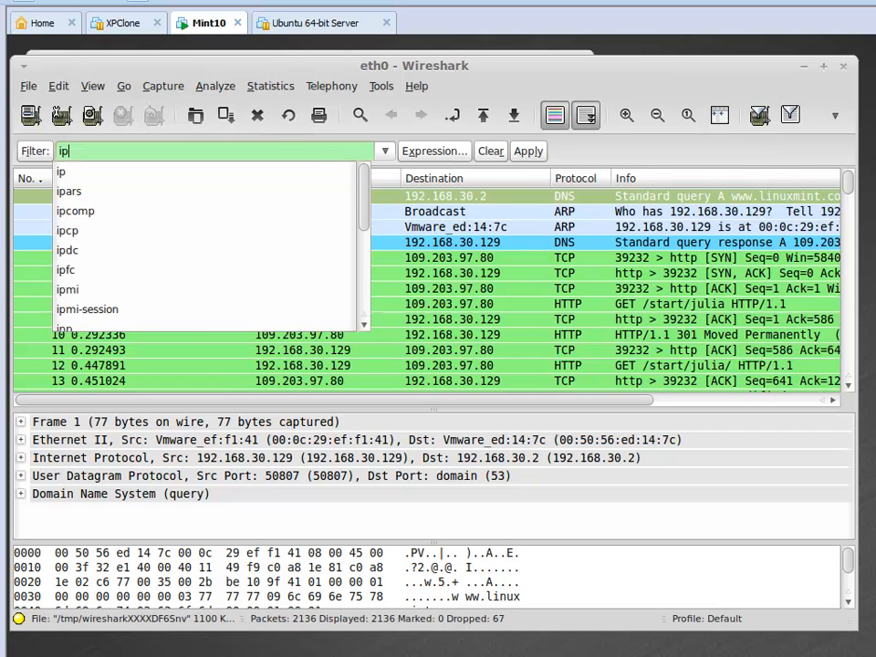
type(".src ")
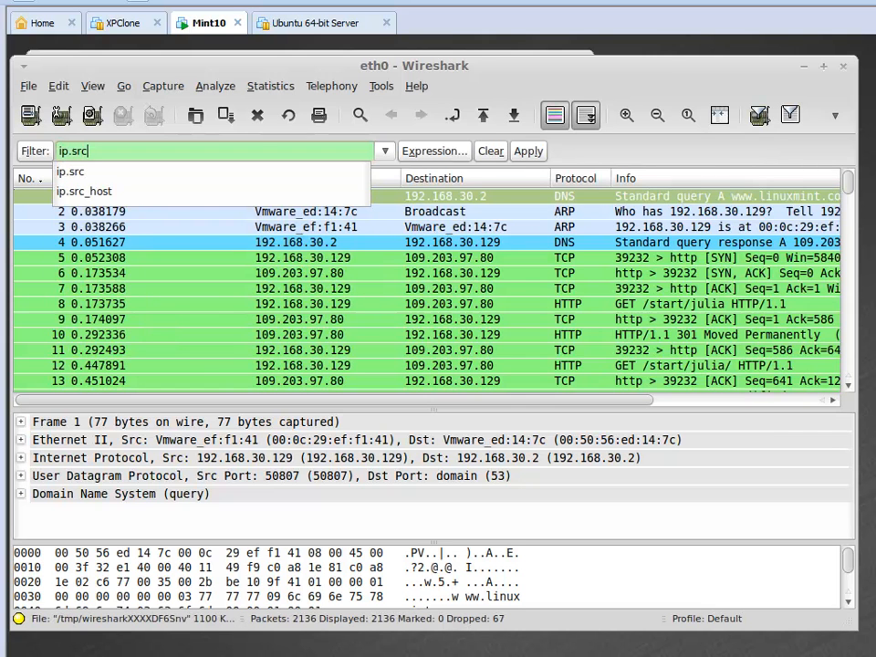
type("=")
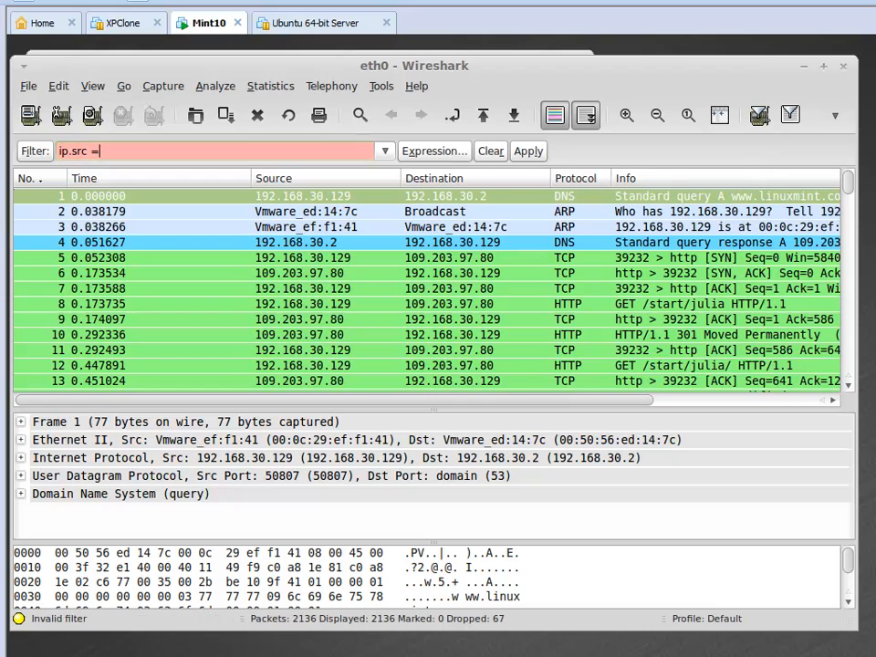
type("= 1")
type("92.168.30.2")
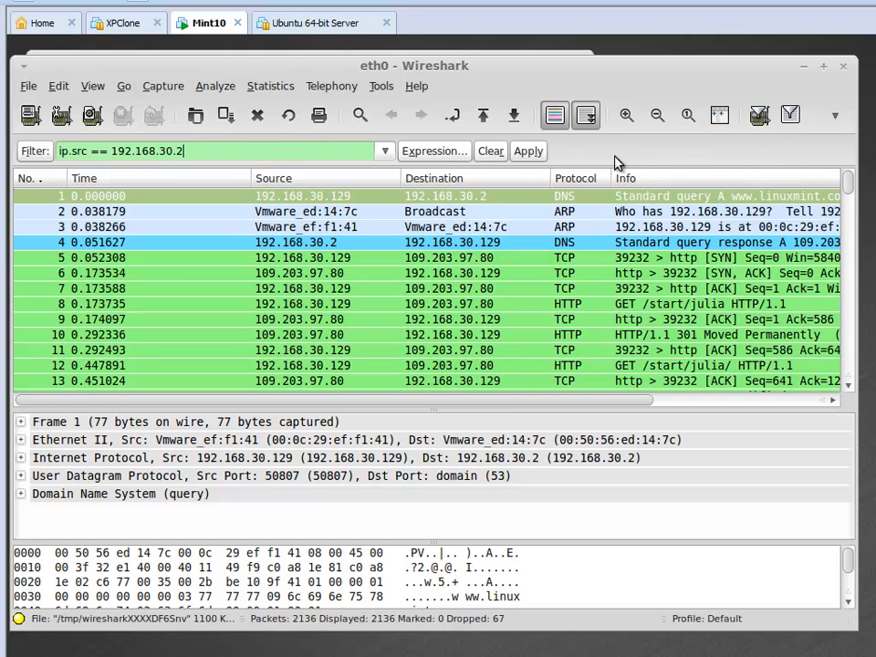
left_click(531, 151)
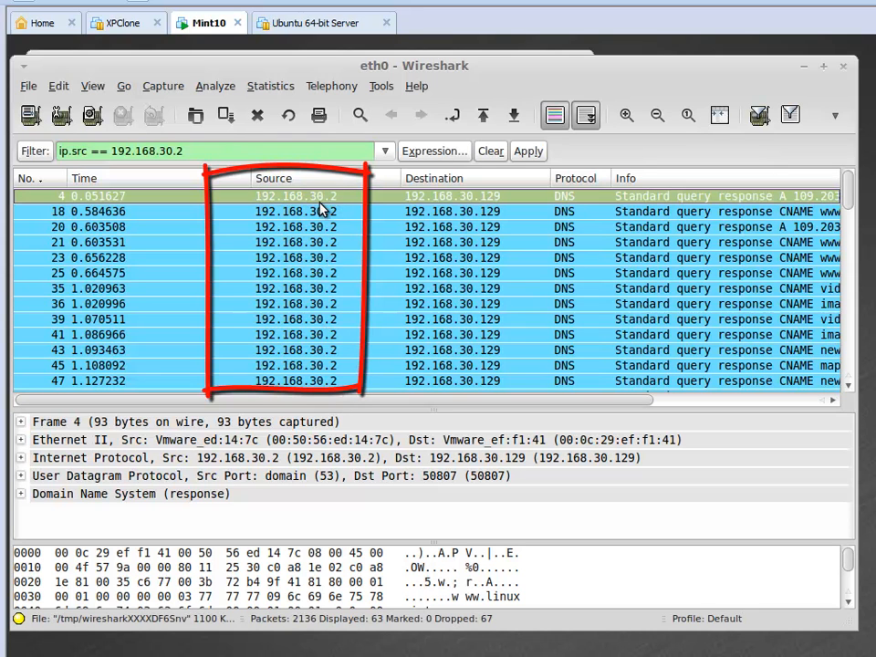
- Look through the packets with source 192.168.30.2 and clear the display filter
scroll(849, 254, "down", 5)
left_click_drag(854, 252, 845, 140)
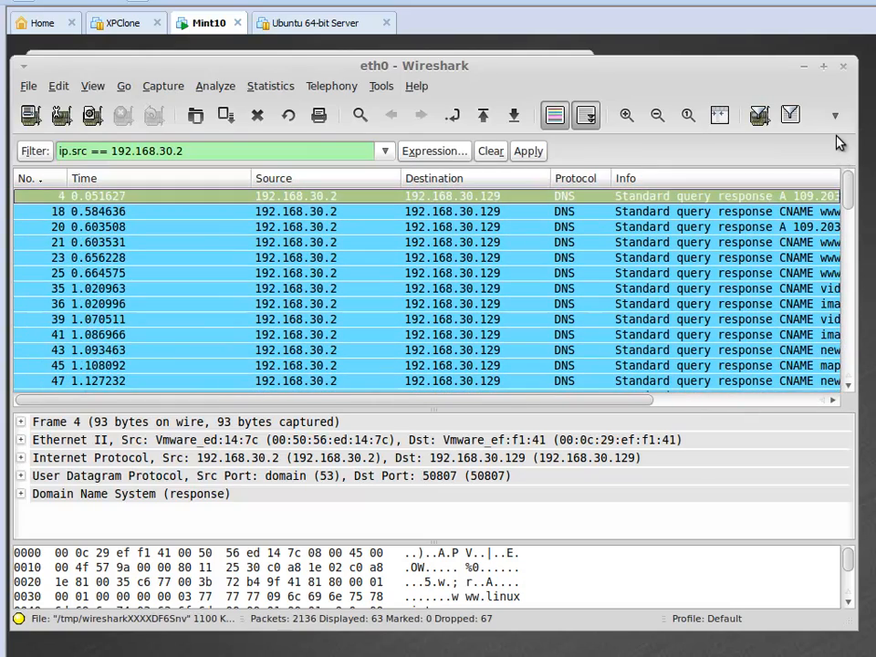
left_click(492, 155)
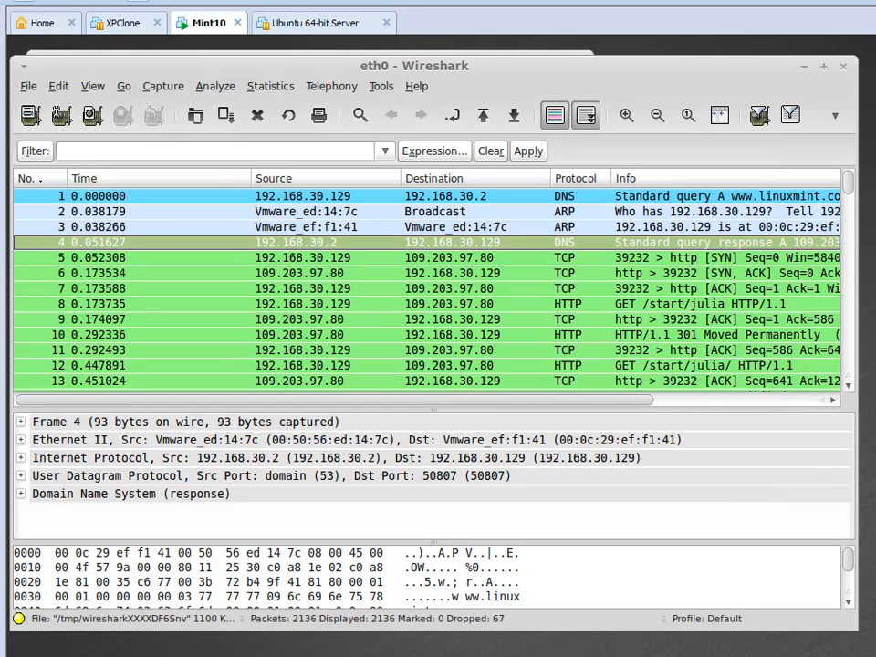
- Apply the display filter tcp to the capture
left_click(264, 148)
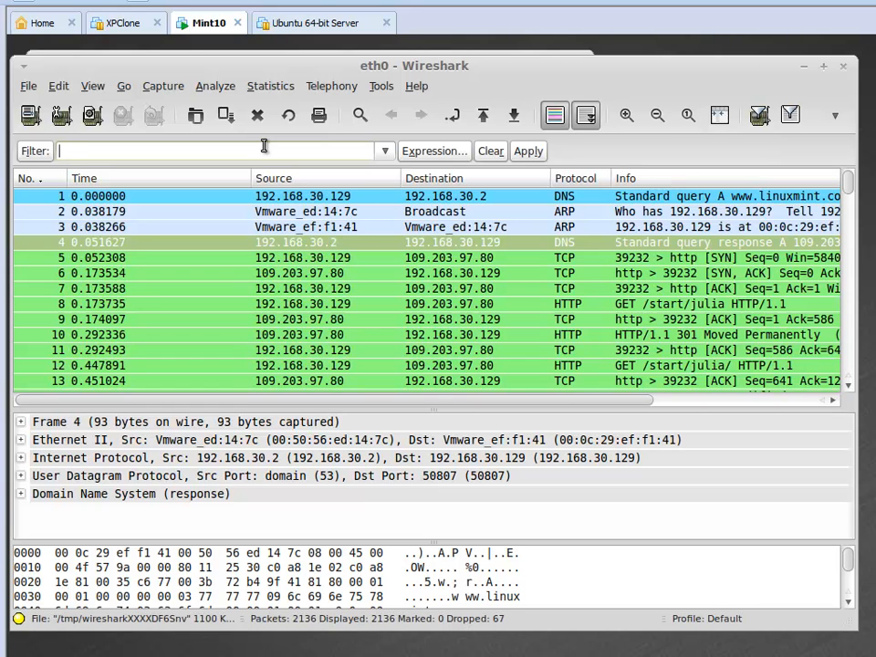
type("tcp")
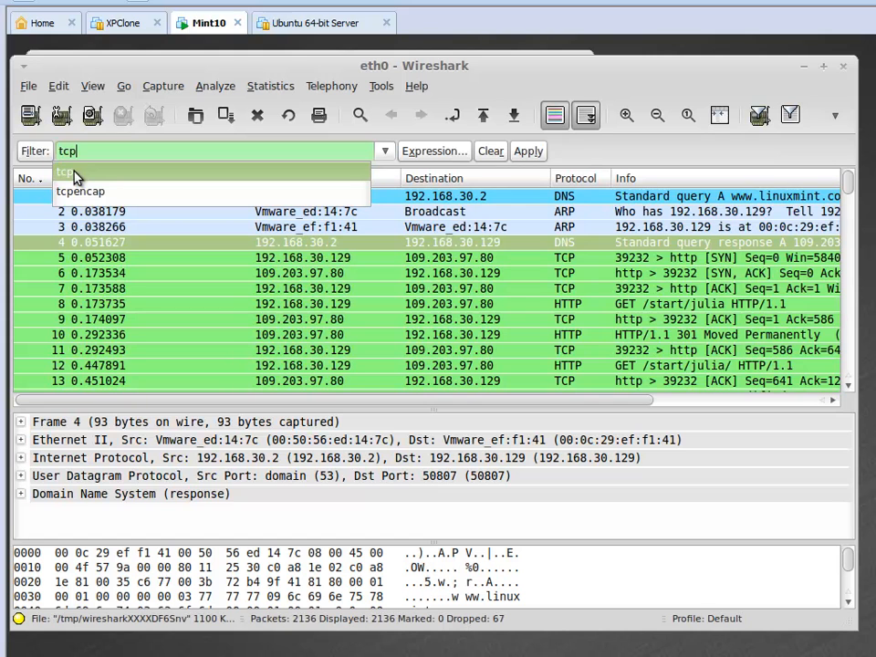
left_click(526, 156)
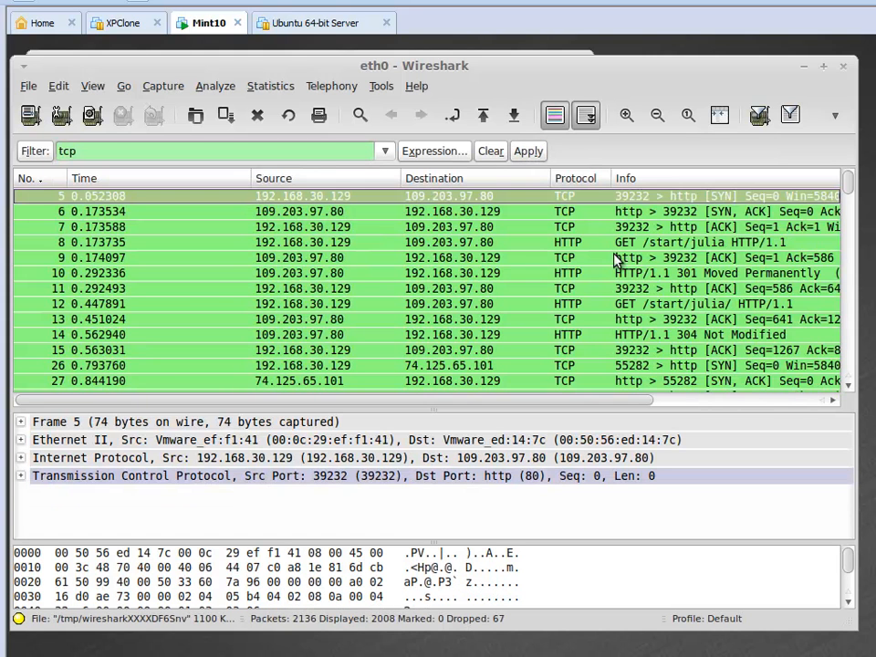
- Look through the TCP packet list down to the red RST packets, return to its start and clear the display filter
left_click_drag(845, 188, 847, 199)
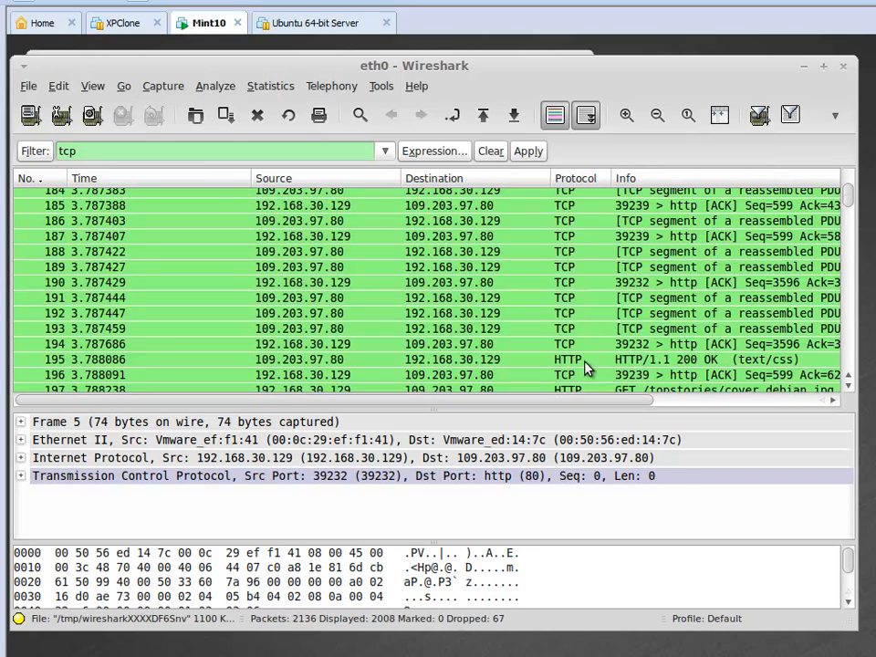
left_click_drag(847, 201, 848, 235)
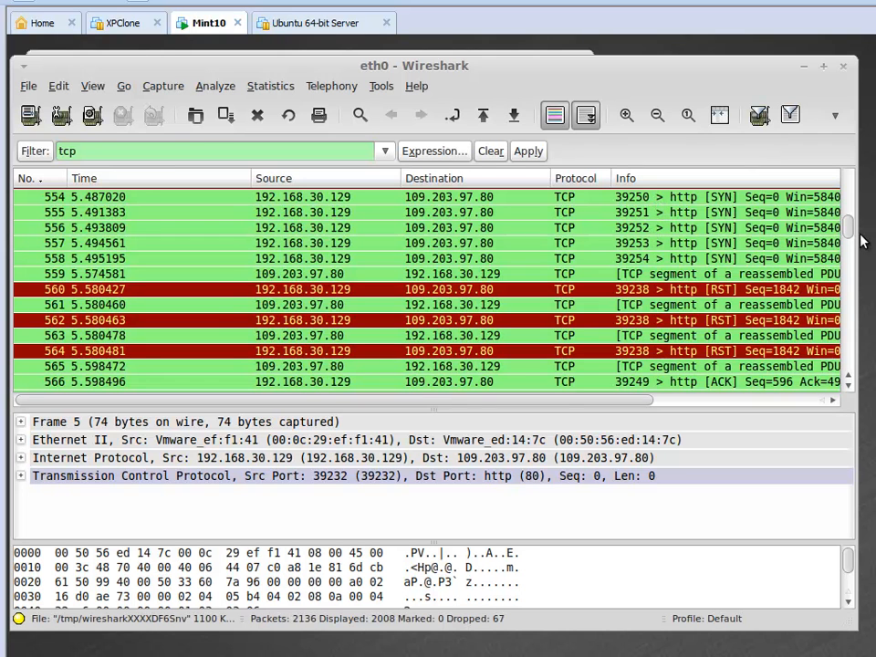
left_click_drag(851, 227, 854, 180)
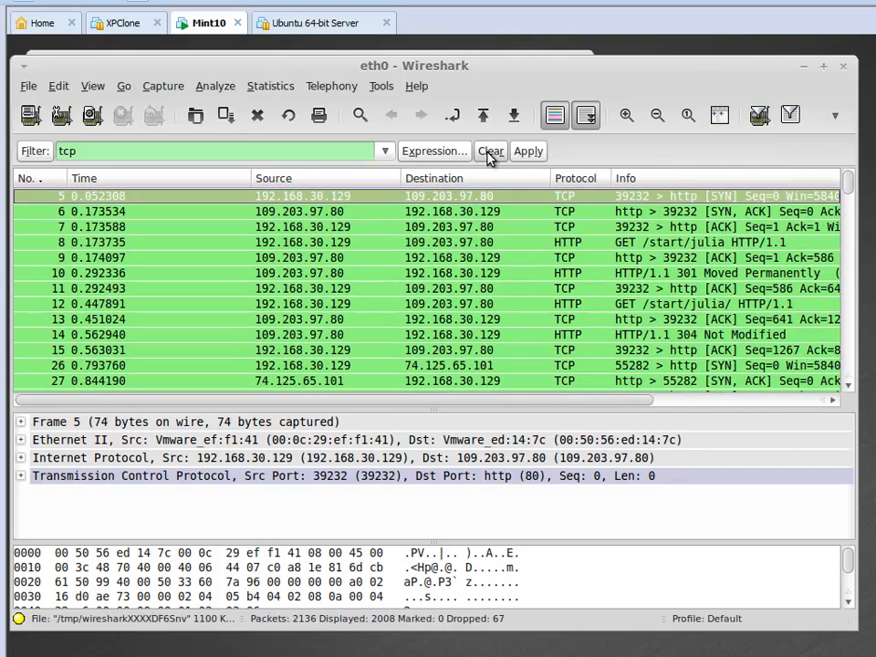
left_click(490, 152)
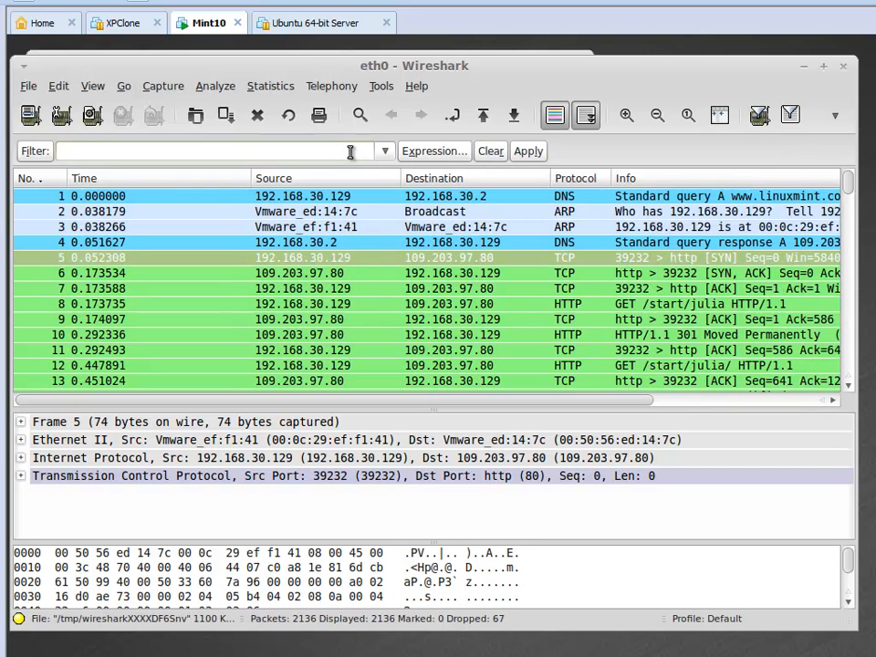
- Apply the display filter dns to the capture and clear it again after viewing the packets
left_click(350, 151)
type("dns")
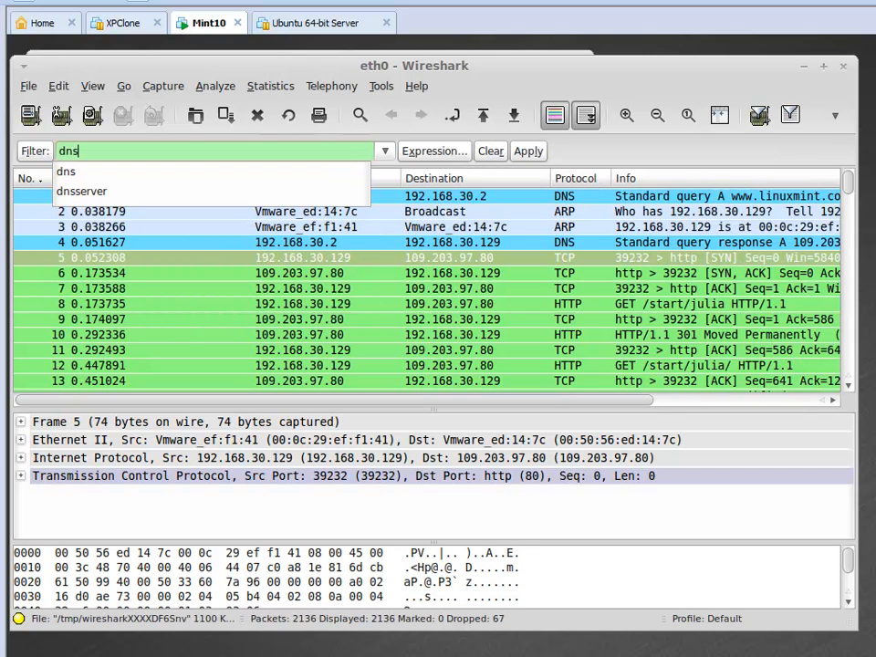
left_click(528, 152)
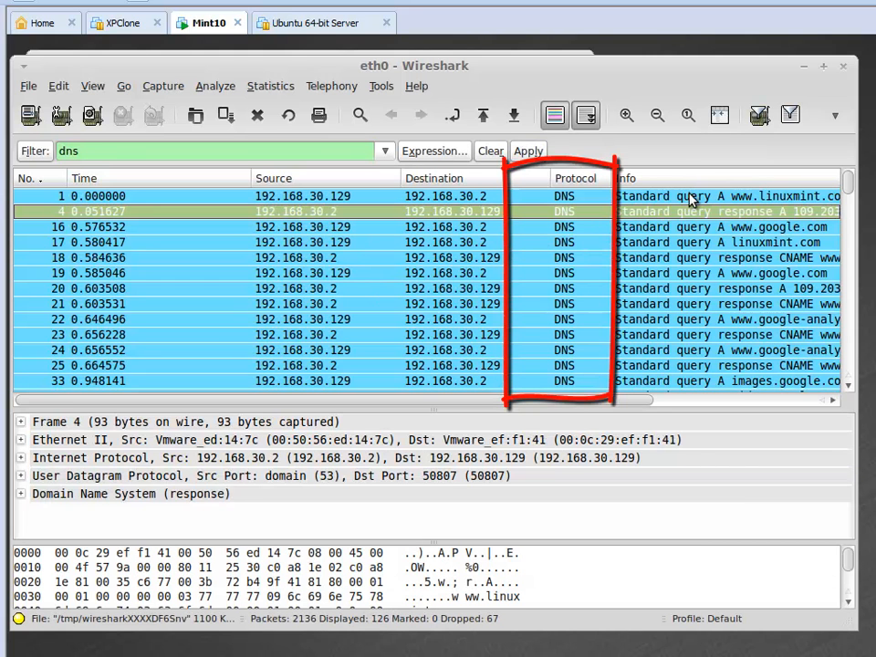
left_click(489, 152)
- Apply the display filter http to the capture
left_click(328, 152)
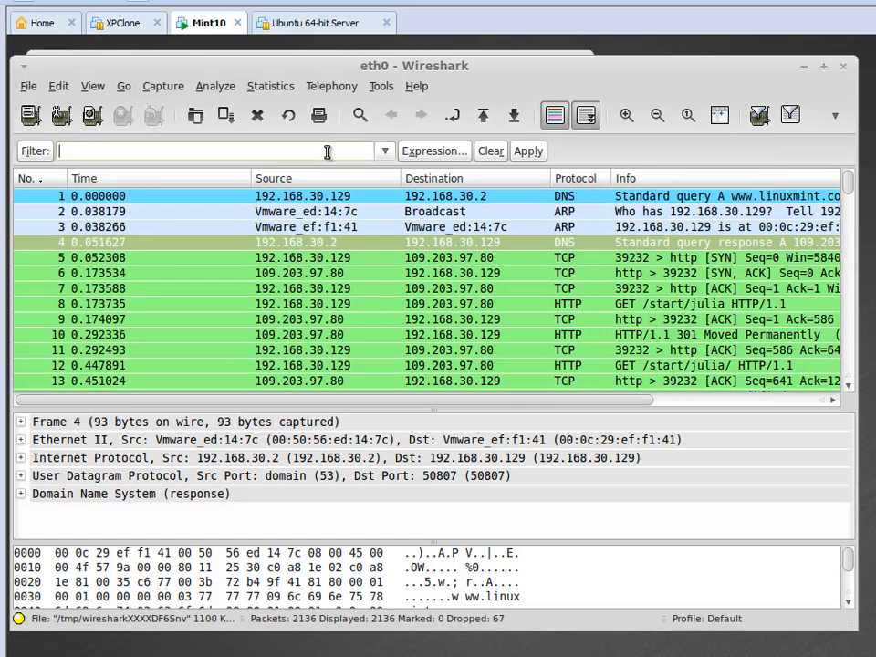
type("http")
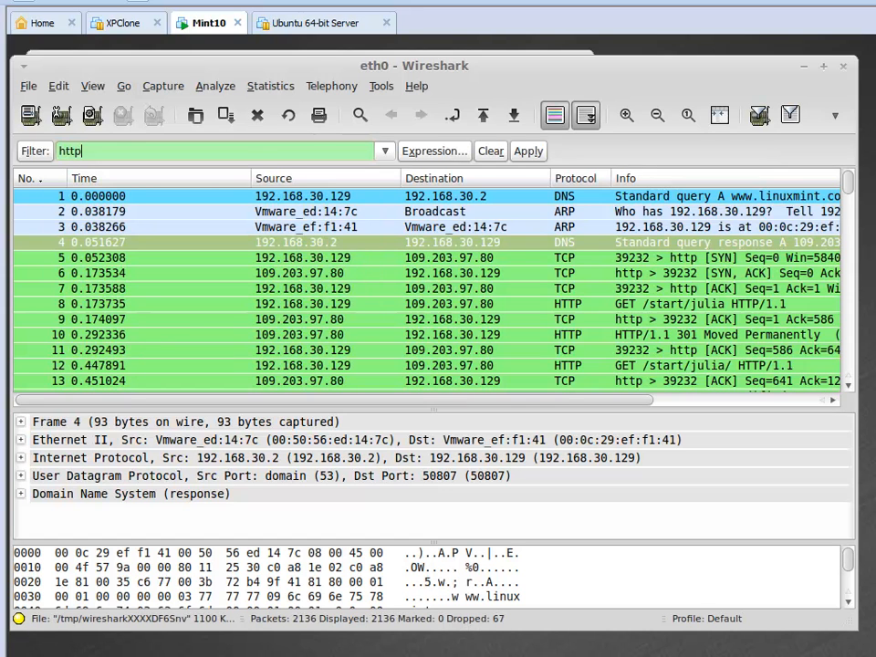
left_click(528, 151)
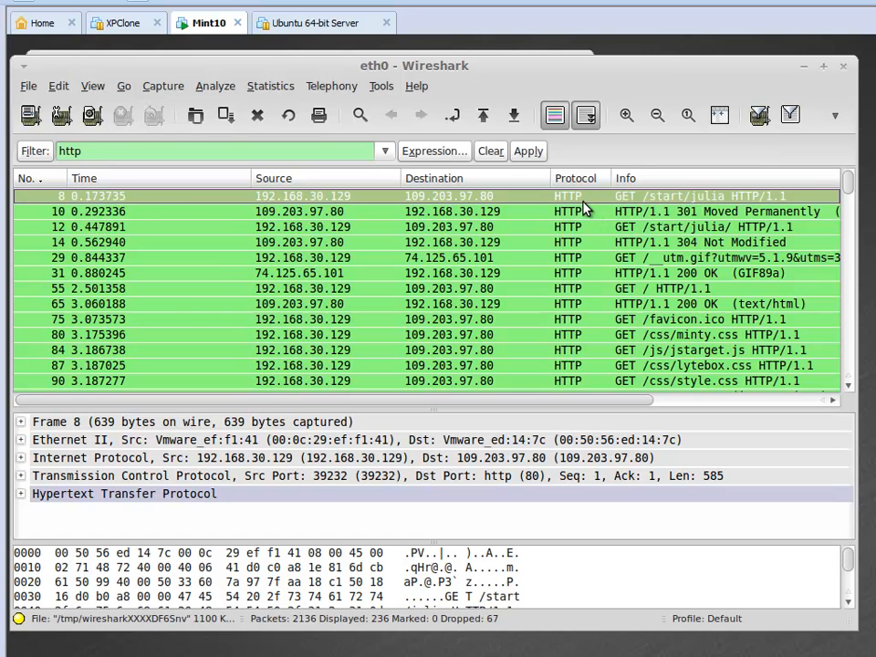
- Enlarge the Wireshark window and extend the packet details area upward to make room for more protocol fields
mouse_move(850, 188)
left_mouse_down()
mouse_move(851, 202)
mouse_move(853, 172)
left_mouse_up()
left_click_drag(857, 629, 875, 652)
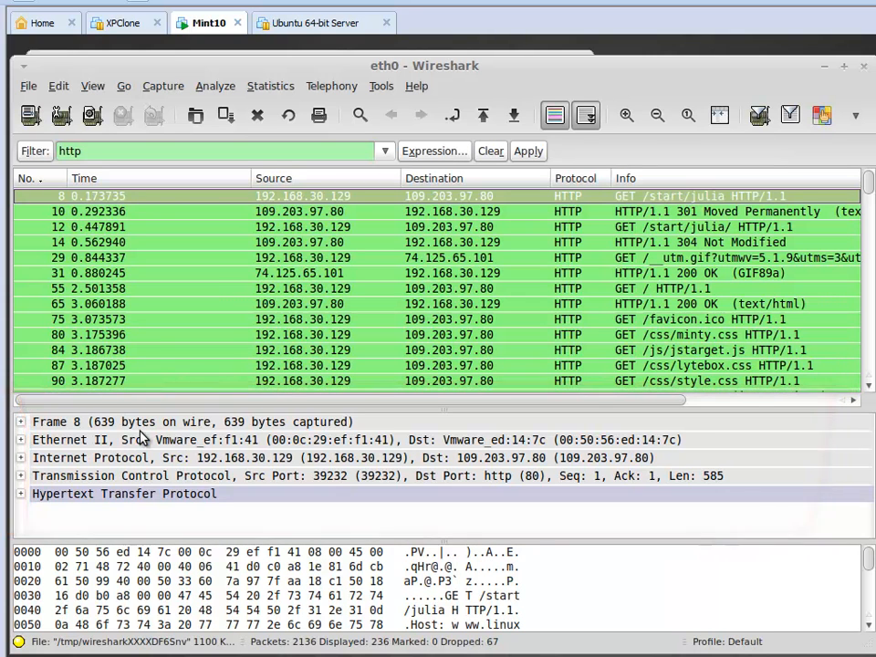
left_click_drag(107, 411, 107, 362)
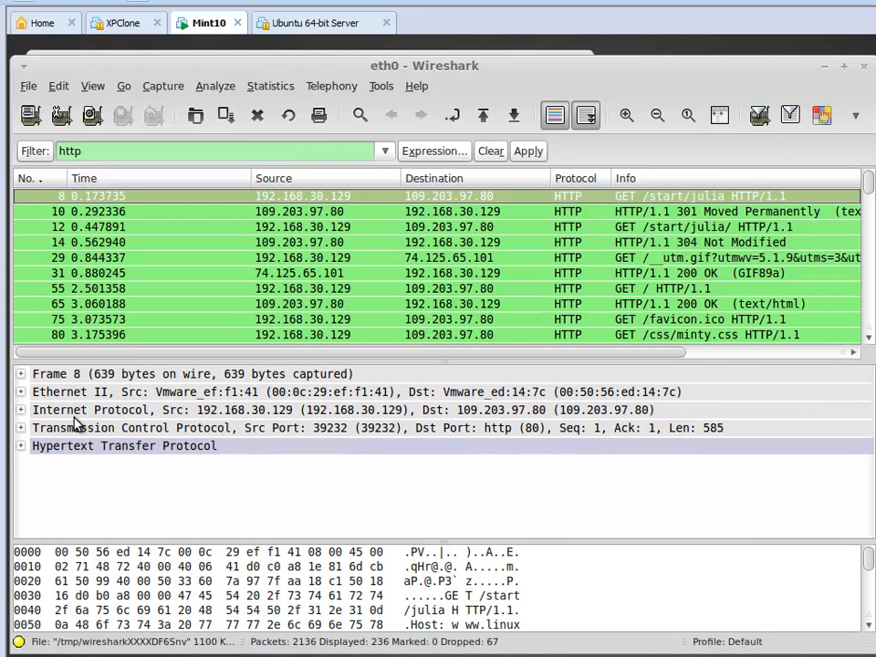
- Examine the Frame 8 details, including the protocols in frame, and the Ethernet II addresses, collapsing each section after reading
left_click(21, 376)
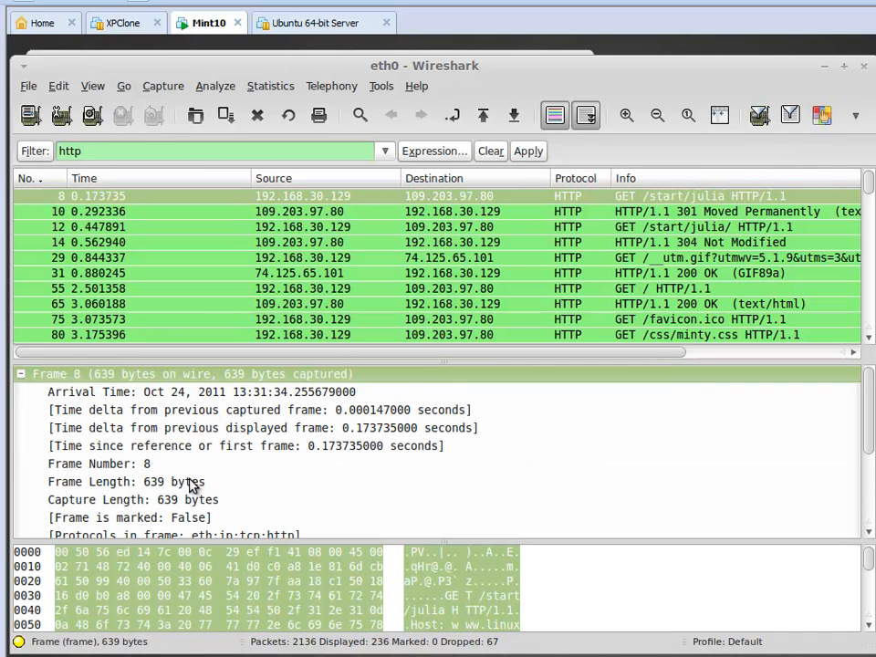
scroll(215, 456, "down", 1)
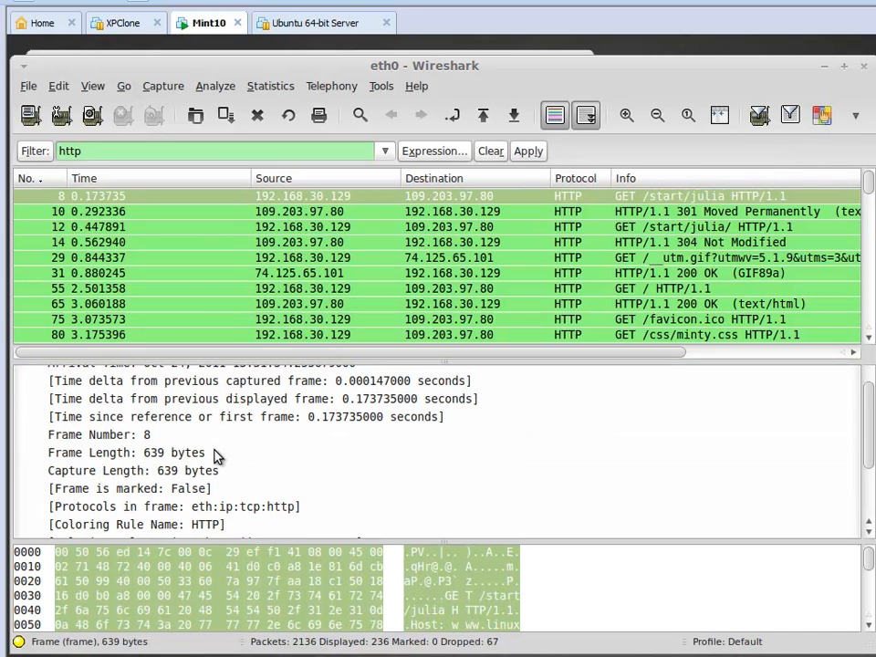
scroll(217, 456, "down", 2)
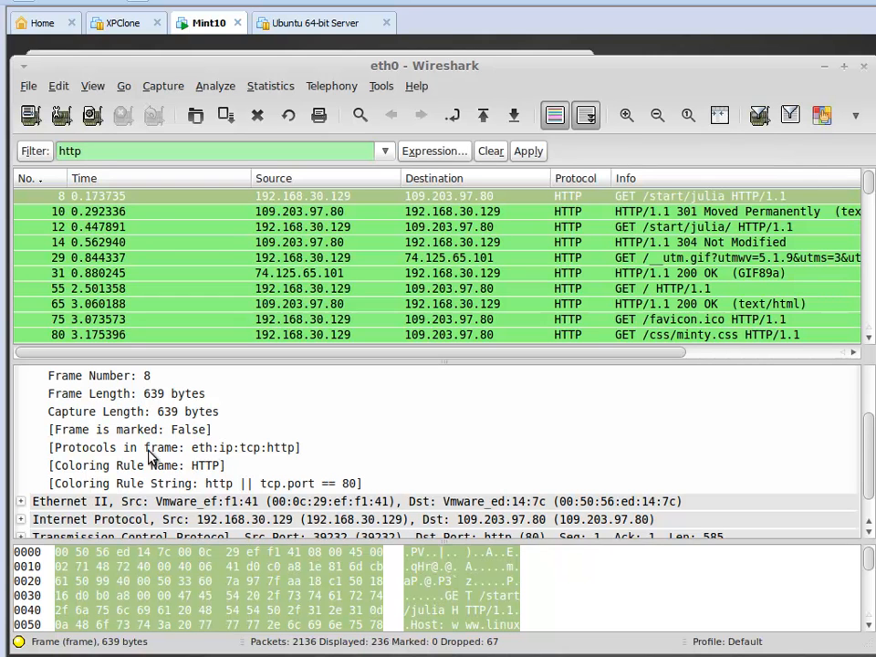
scroll(144, 449, "up", 2)
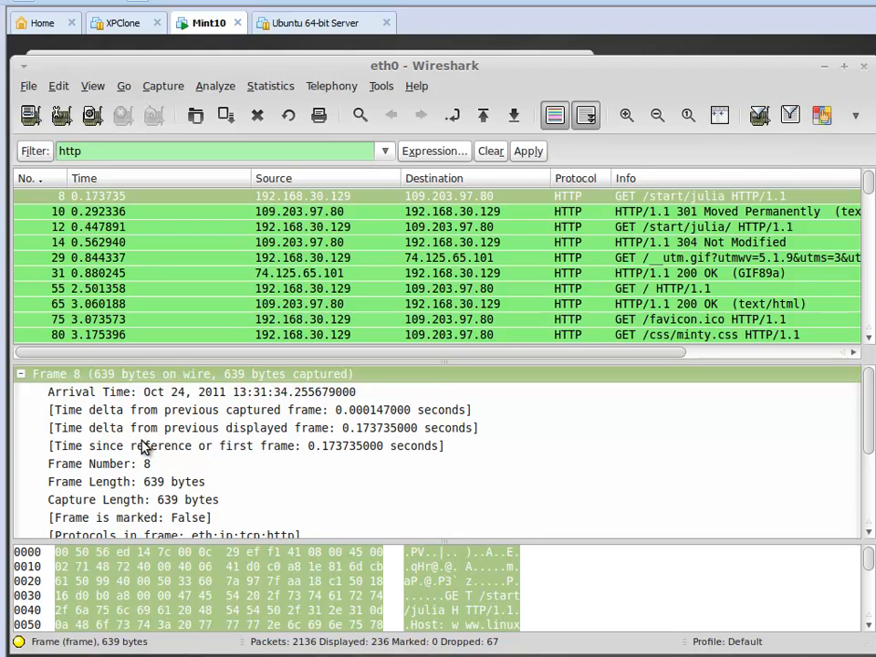
scroll(143, 447, "down", 3)
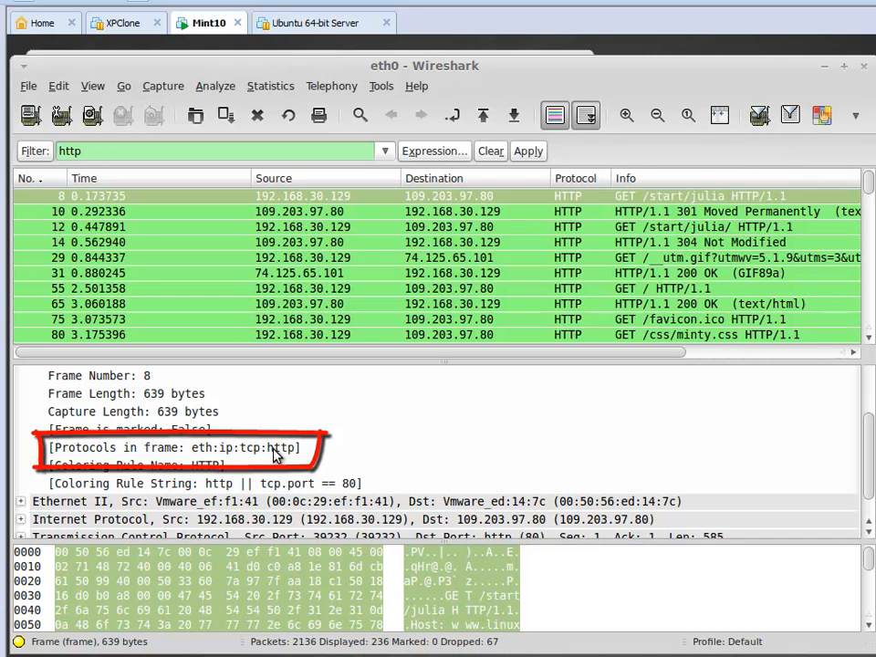
scroll(241, 453, "up", 3)
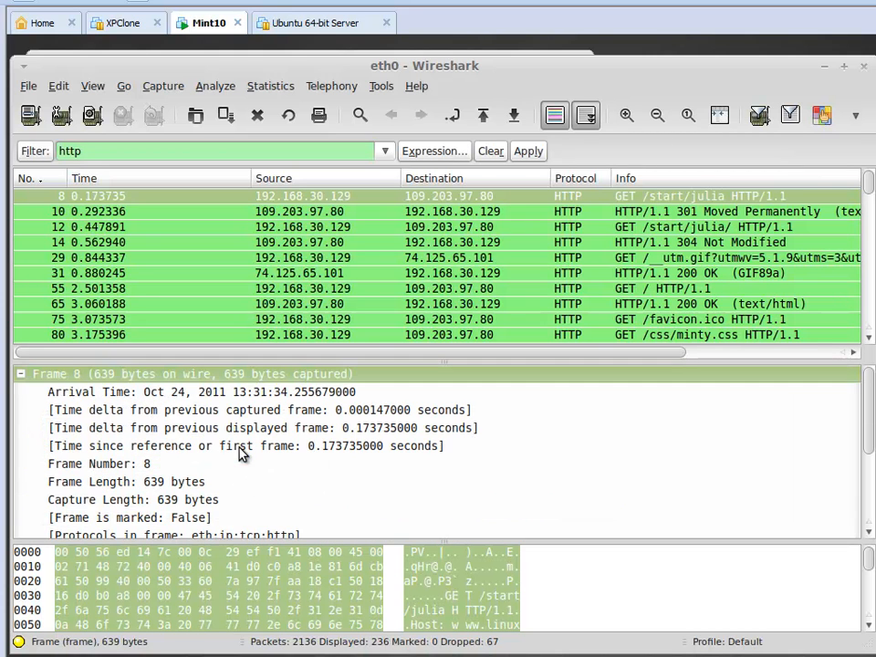
left_click(21, 375)
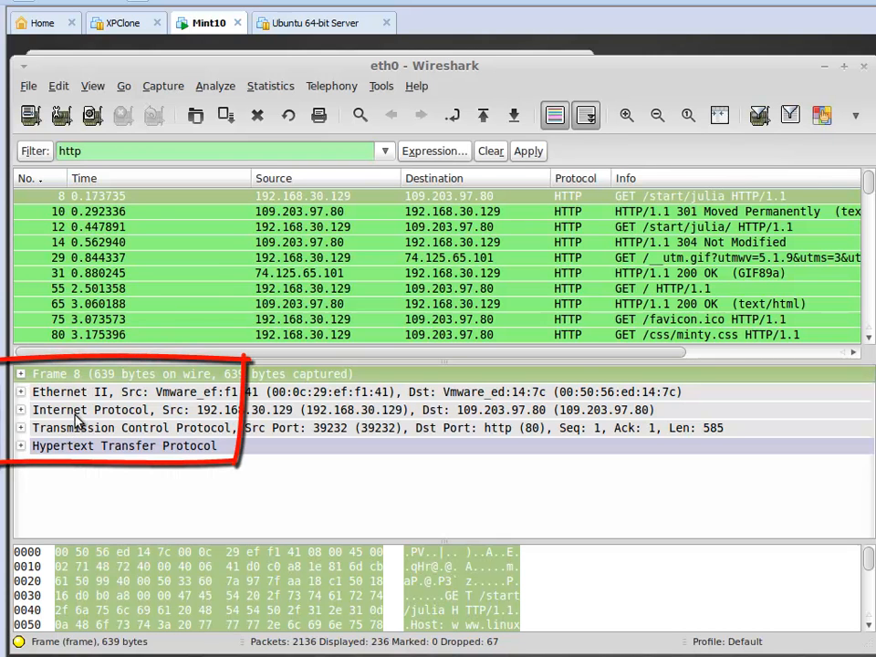
left_click(21, 392)
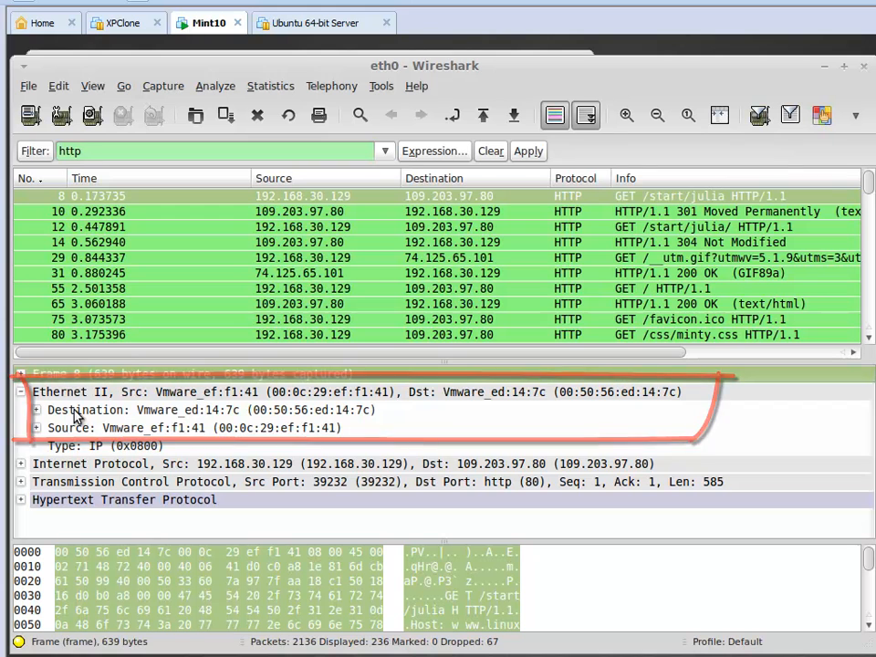
left_click(20, 392)
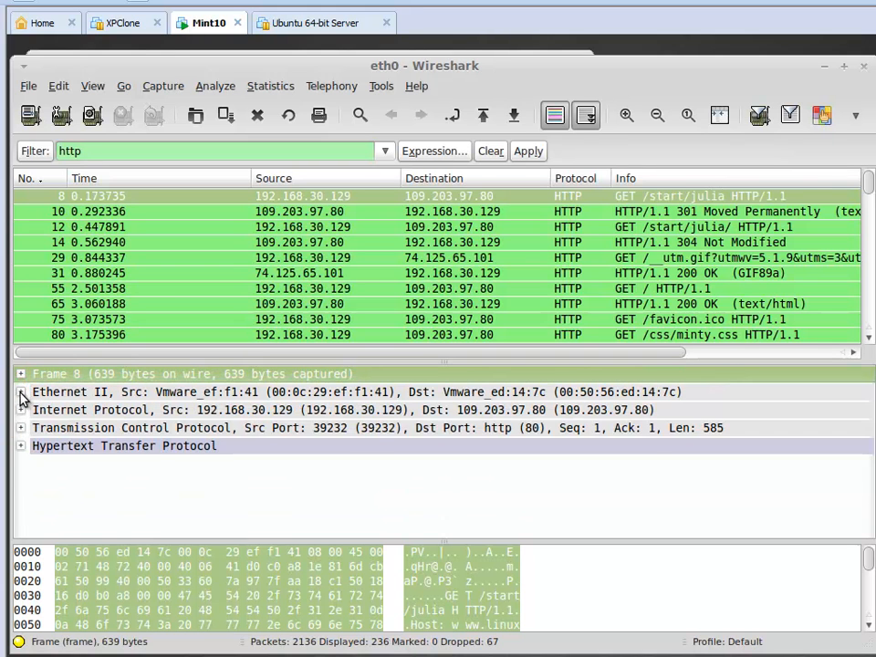
- Expand the Internet Protocol section of packet 8, read its header fields and select the Time to live field
left_click(20, 410)
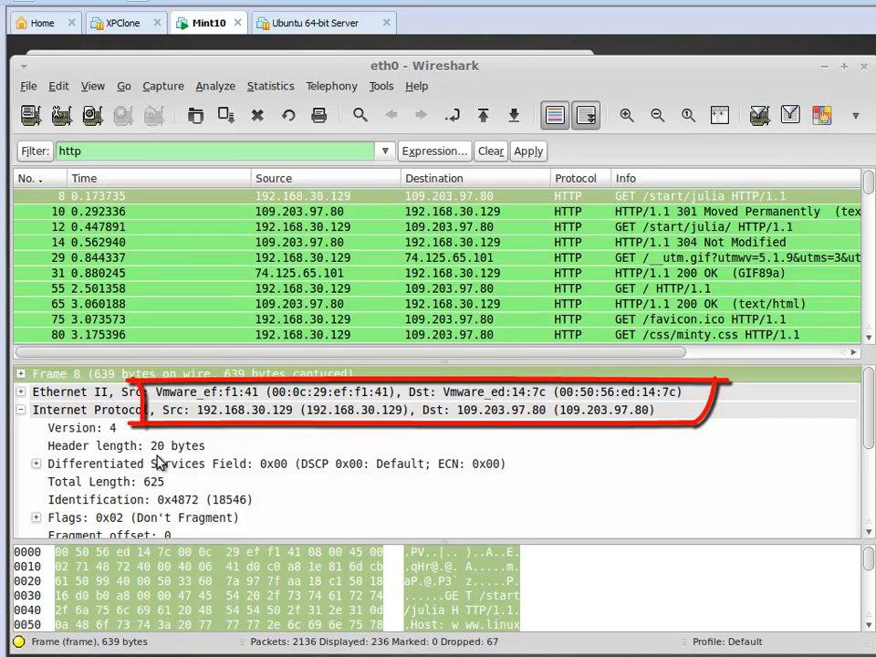
scroll(158, 463, "down", 1)
scroll(159, 463, "down", 1)
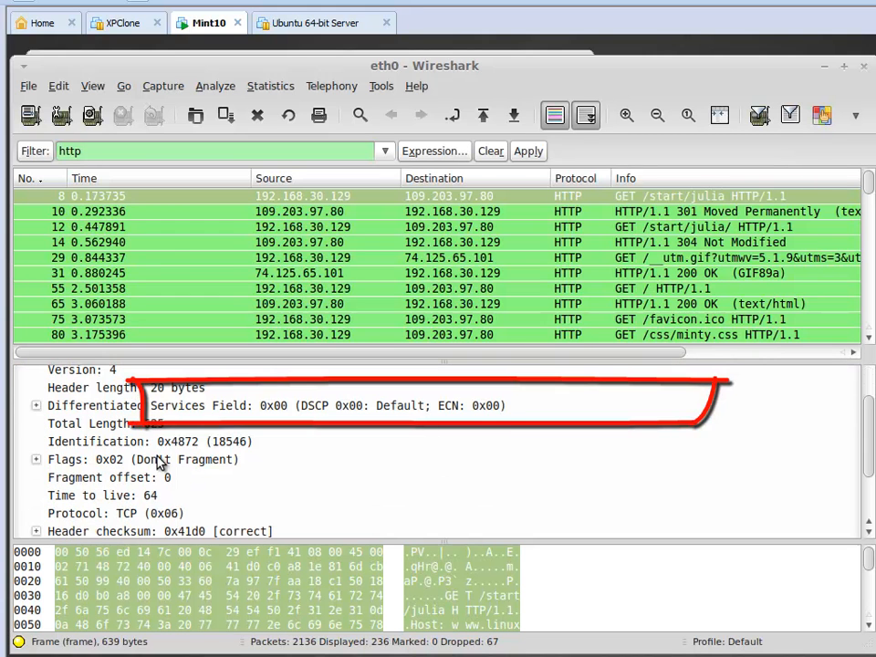
scroll(159, 476, "down", 1)
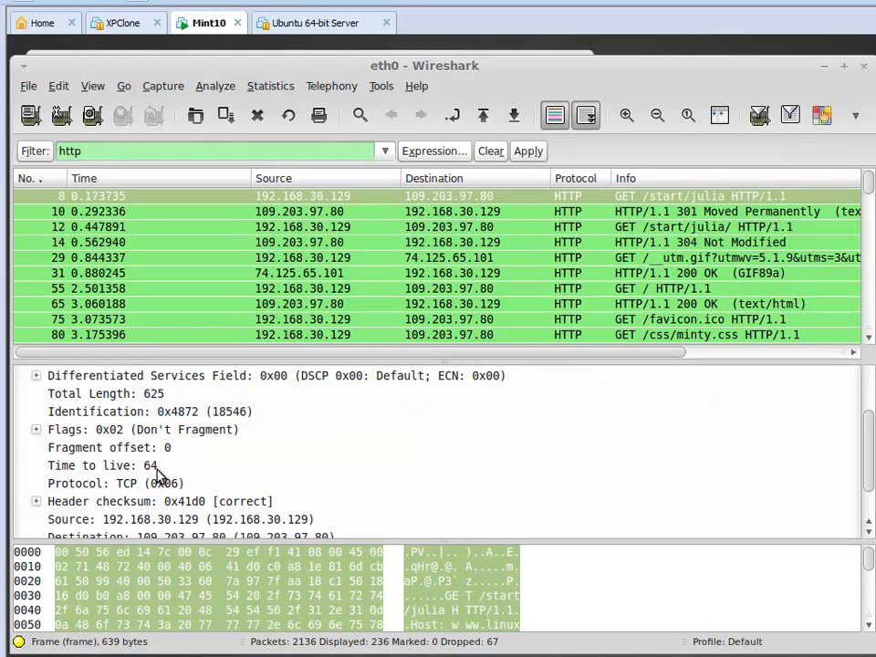
scroll(157, 473, "down", 1)
left_click(149, 438)
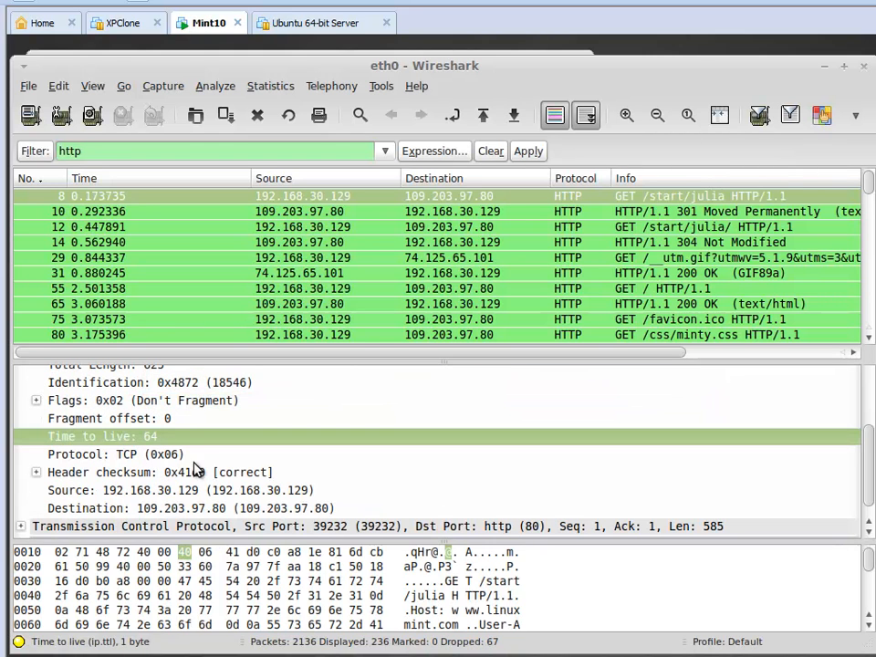
- Expand the Transmission Control Protocol section of packet 8 and read its ports, sequence numbers, flags and window size
scroll(194, 469, "down", 1)
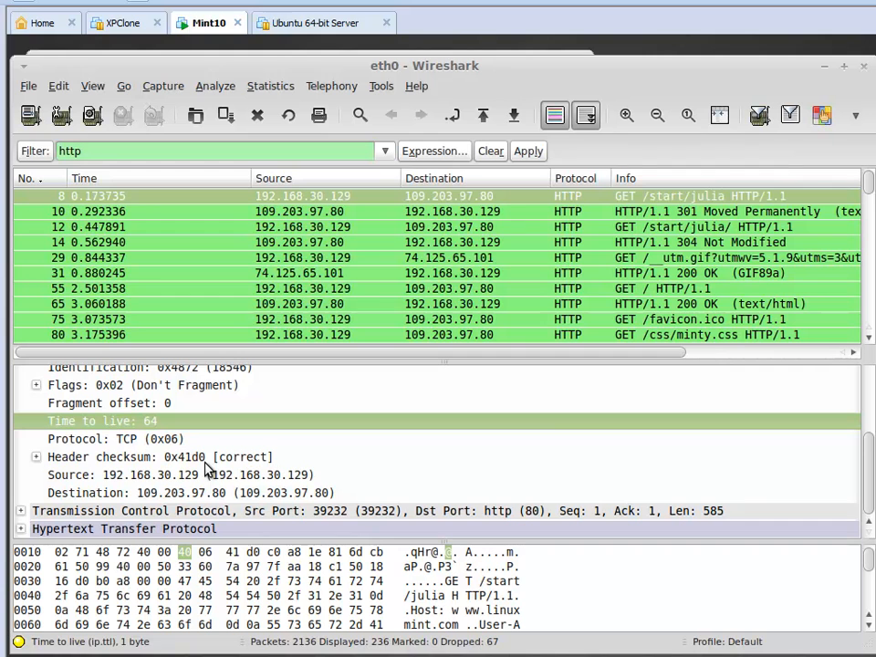
left_click(21, 511)
scroll(195, 498, "down", 3)
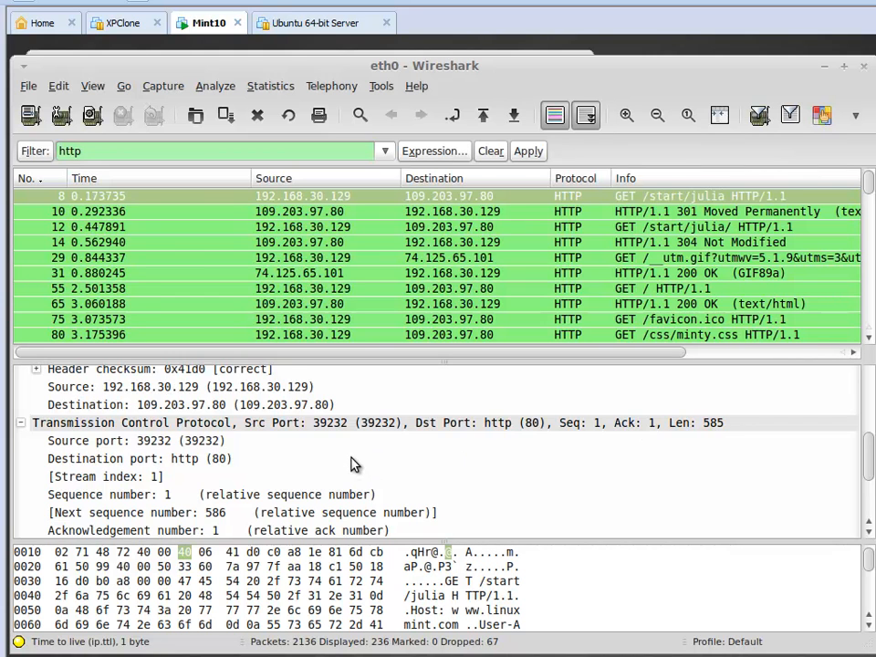
scroll(354, 464, "down", 2)
scroll(354, 464, "down", 2)
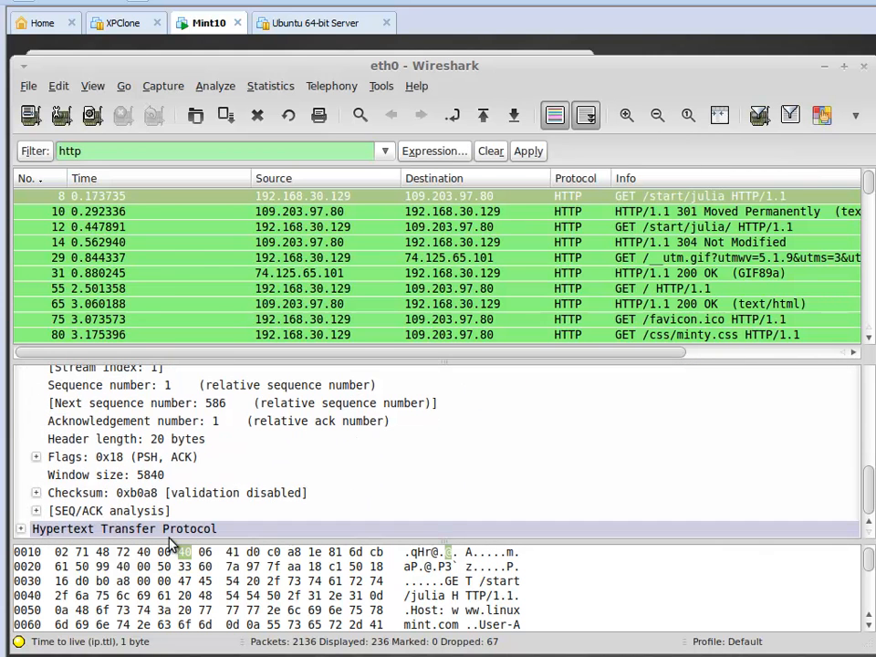
- Expand the Hypertext Transfer Protocol section with its GET request line and Expert Info, and read the request headers
left_click(20, 528)
scroll(266, 496, "down", 2)
scroll(266, 497, "down", 4)
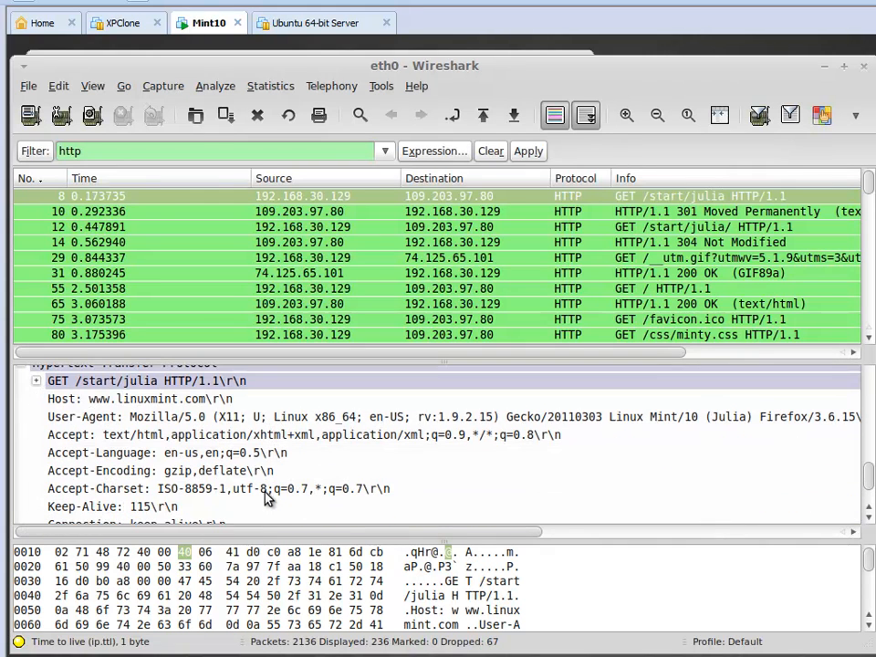
scroll(264, 496, "up", 1)
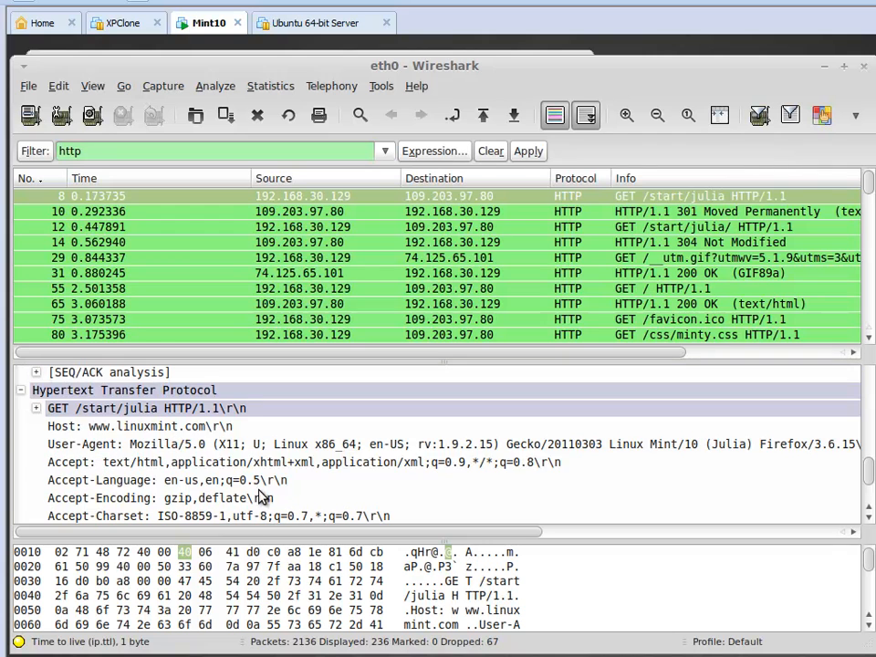
left_click(36, 409)
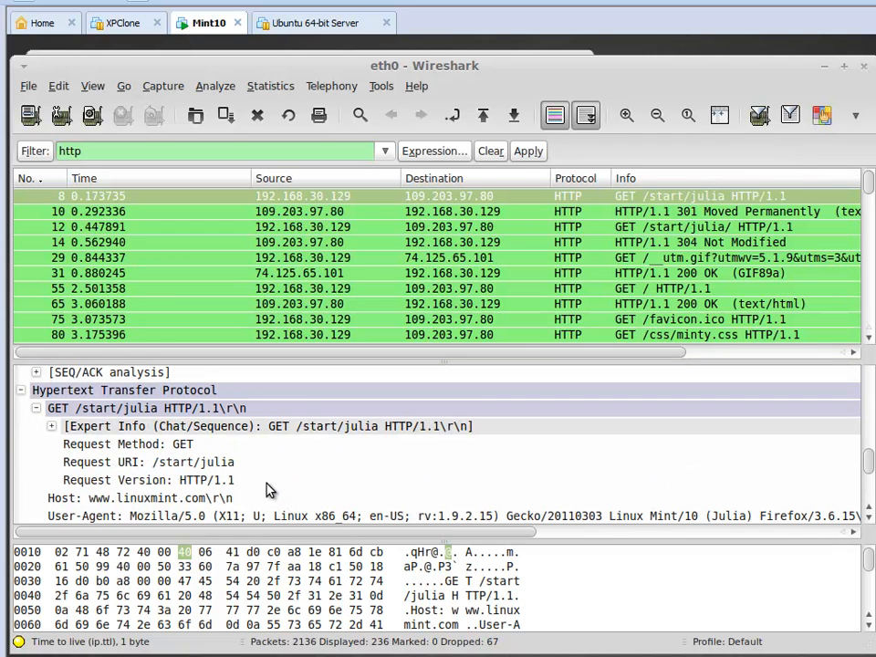
left_click(52, 427)
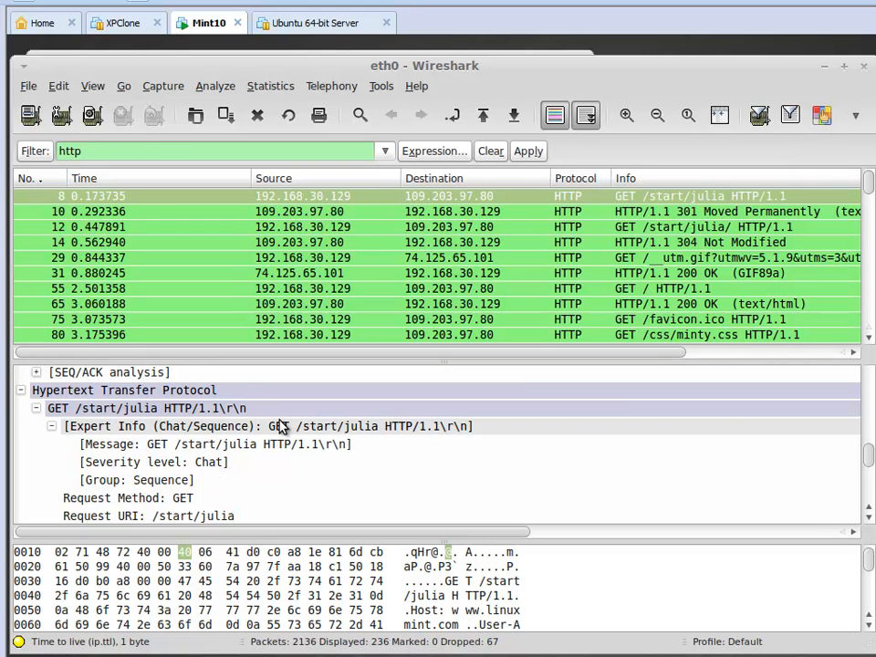
scroll(280, 425, "down", 2)
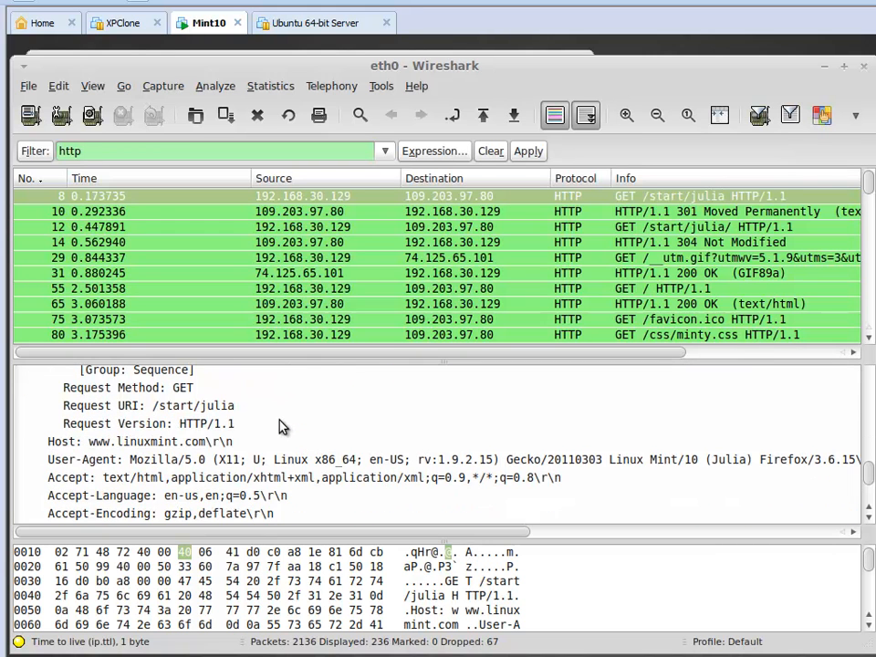
scroll(279, 426, "down", 1)
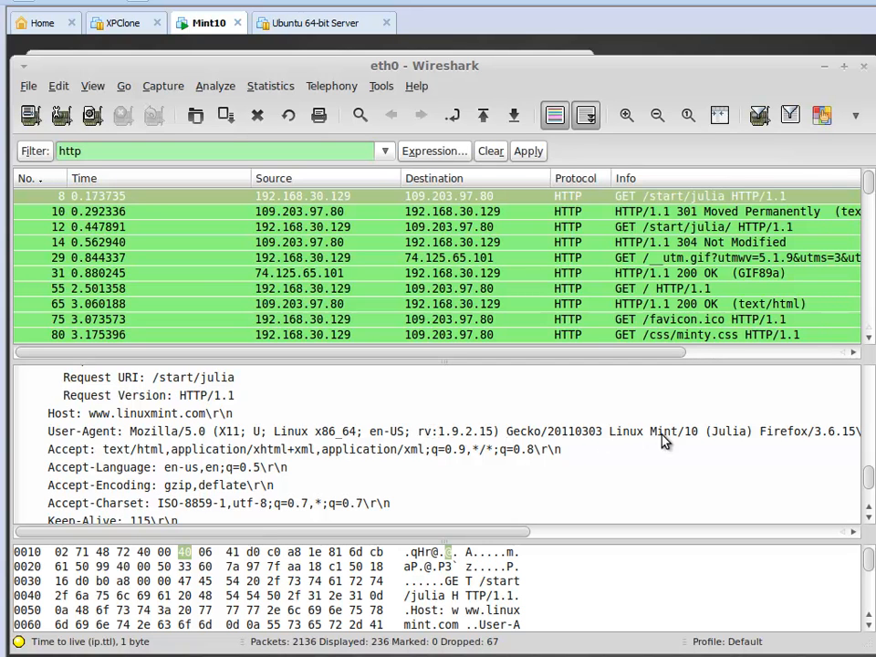
- Select the User-Agent header and extend the packet bytes area upward to inspect its highlighted bytes
left_click(444, 432)
scroll(445, 438, "down", 3)
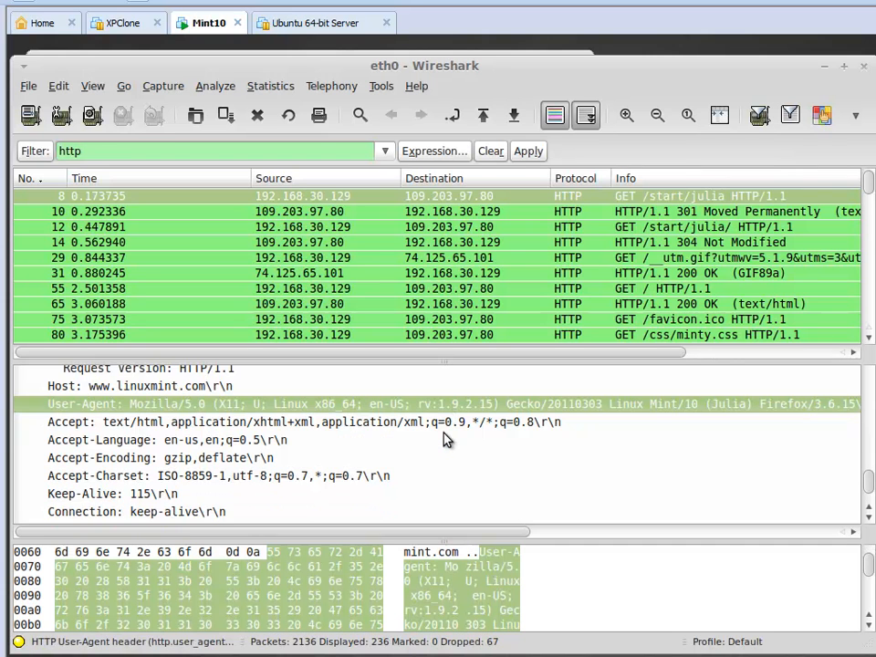
left_click_drag(484, 540, 493, 456)
left_click(479, 518)
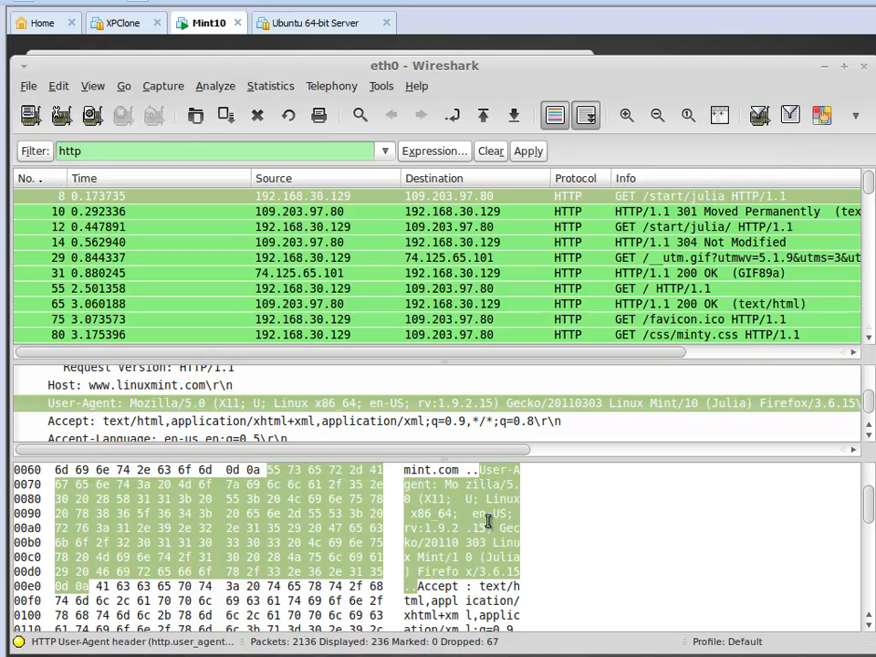
scroll(490, 522, "up", 3)
scroll(490, 522, "down", 1)
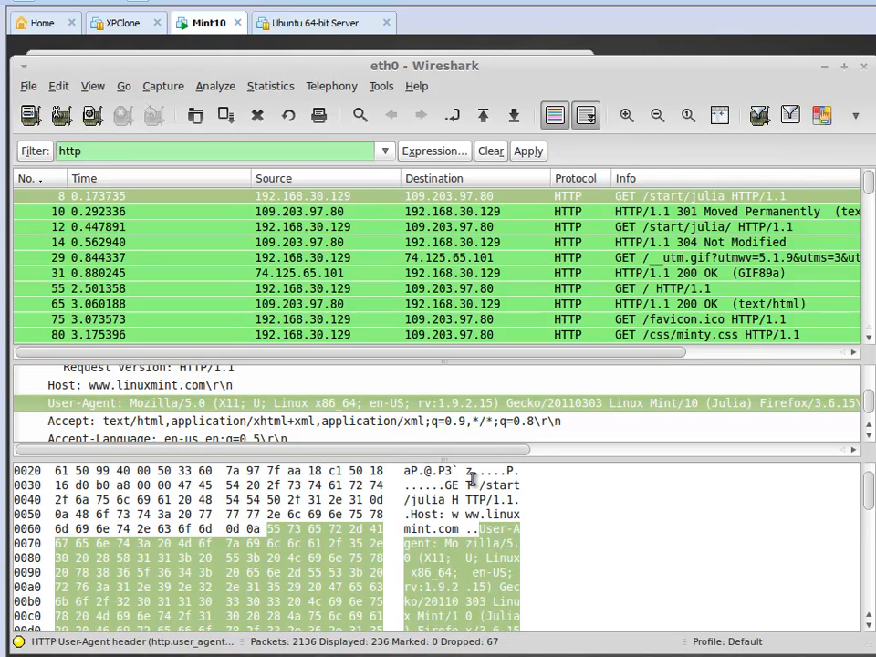
- Select the destination IP address bytes at offset 0020 in the hex dump and look through the rest of the packet's bytes
left_click(59, 472)
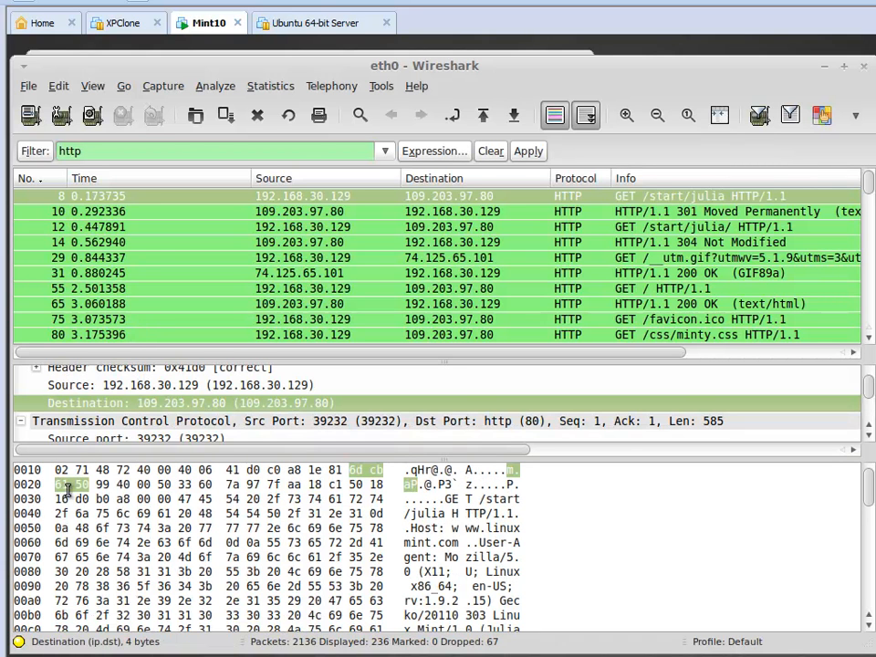
scroll(129, 511, "up", 1)
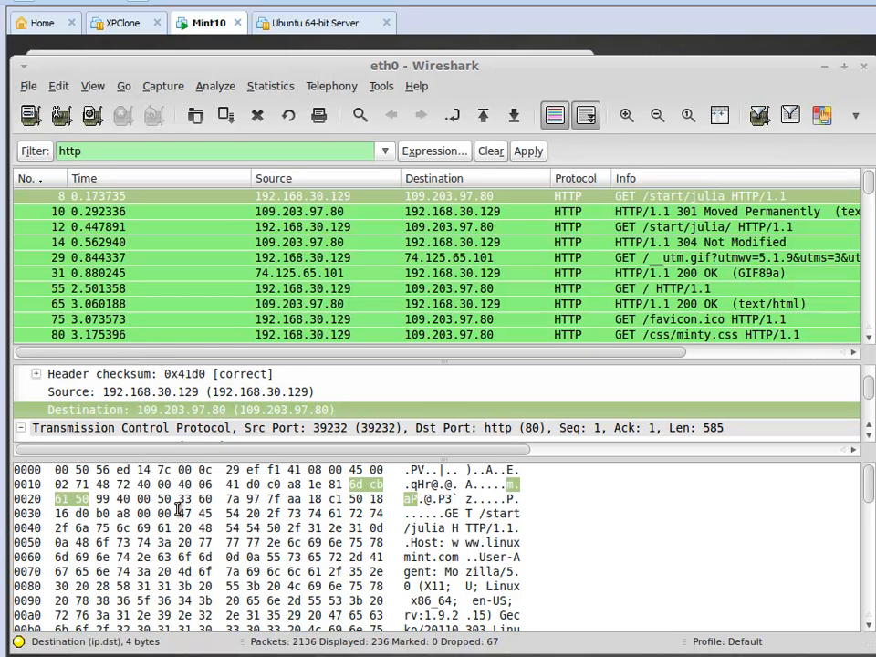
scroll(179, 508, "down", 4)
scroll(177, 505, "down", 3)
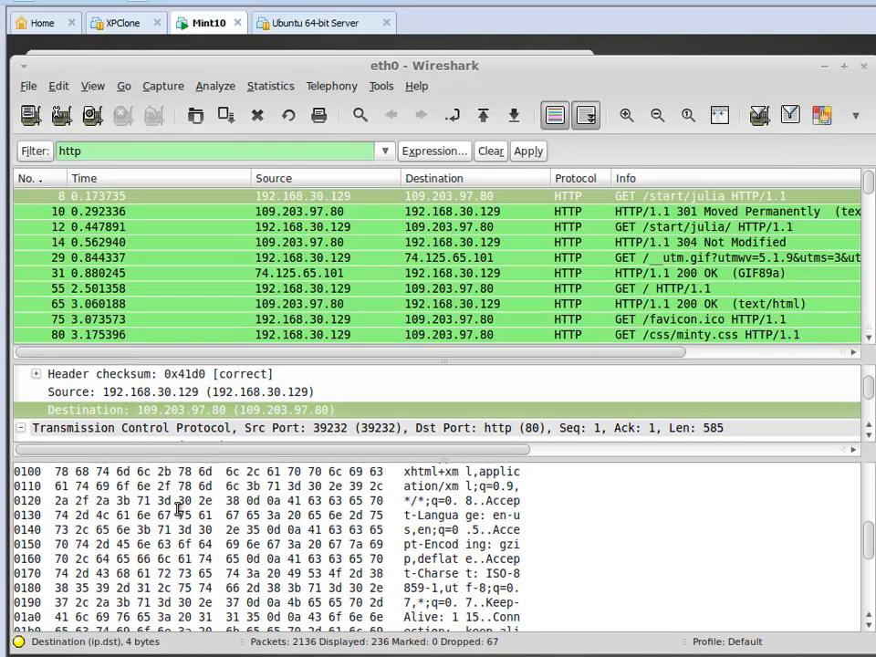
scroll(164, 501, "up", 2)
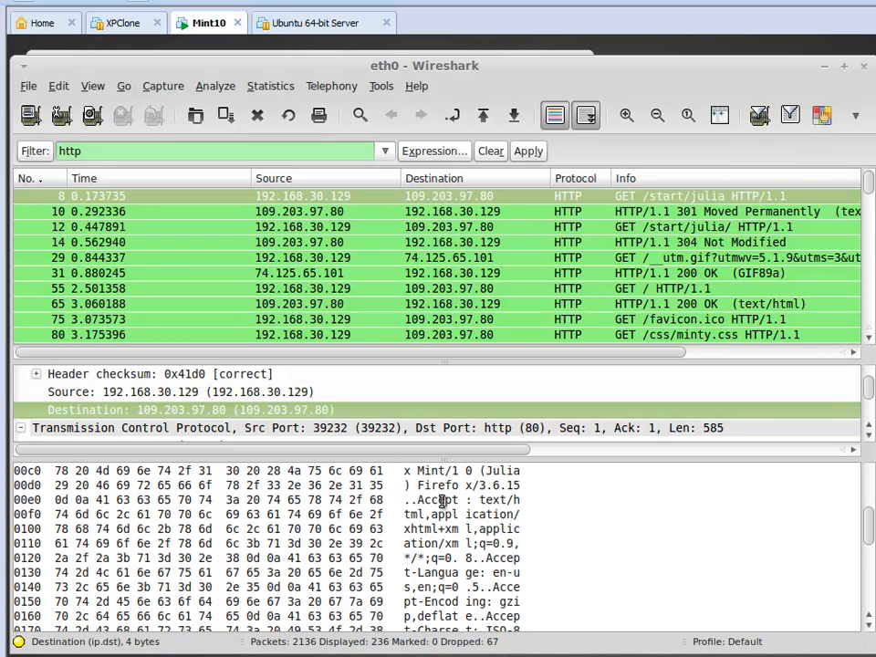
- Erase the http display filter text and follow the TCP stream of packet 8
key("BackSpace")
key("BackSpace")
key("BackSpace")
key("BackSpace")
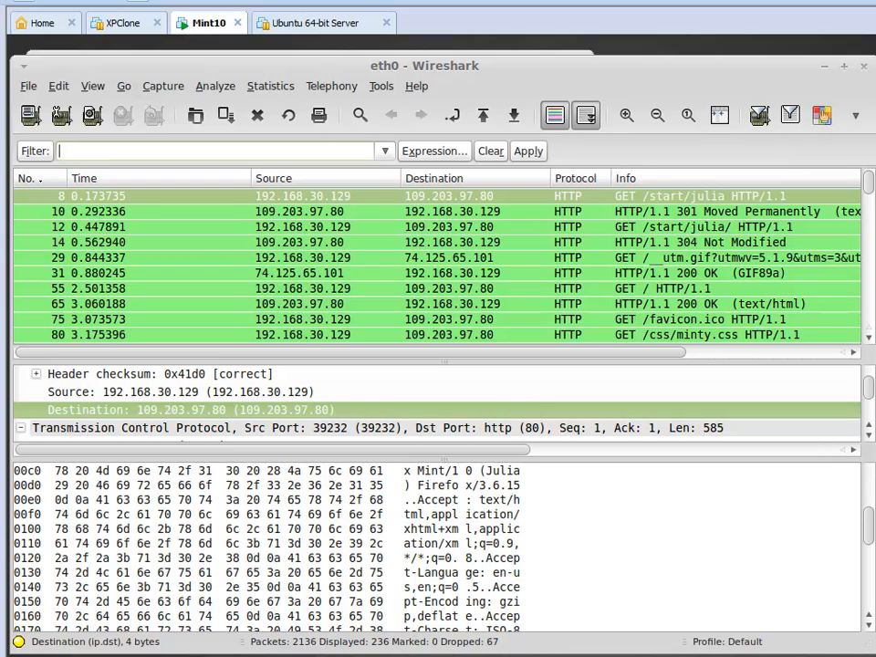
left_click(311, 200)
right_click(311, 199)
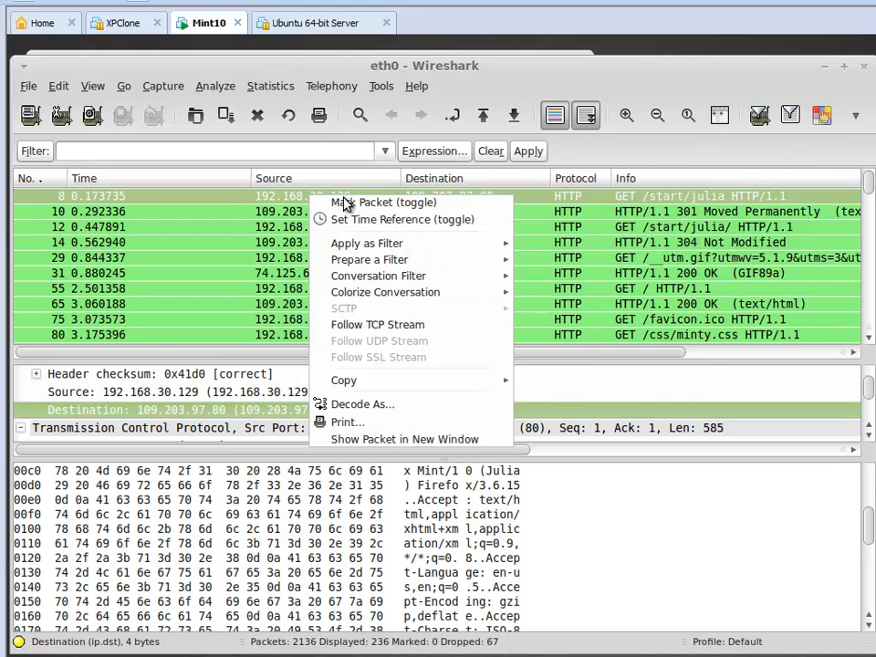
right_click(277, 202)
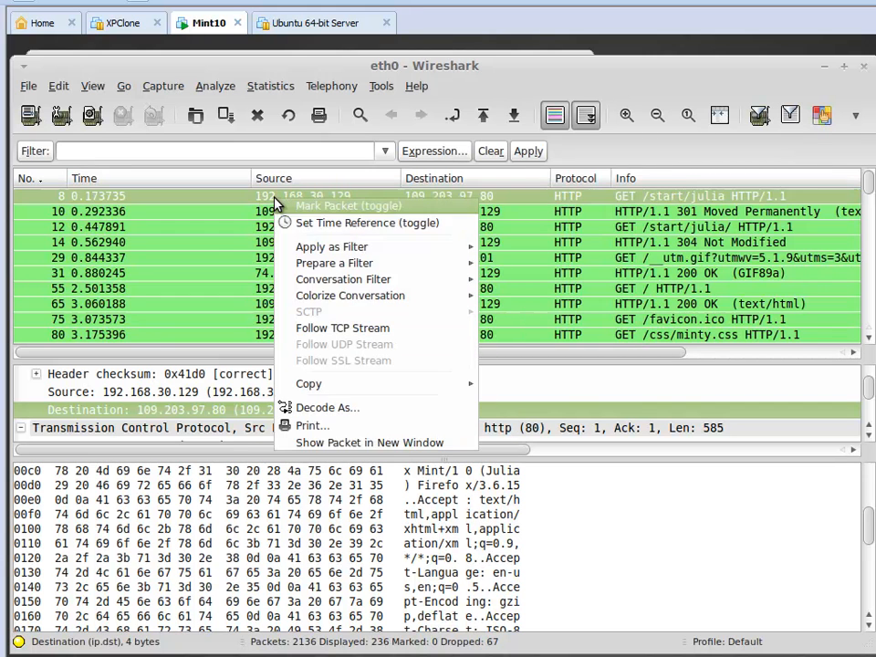
left_click(341, 327)
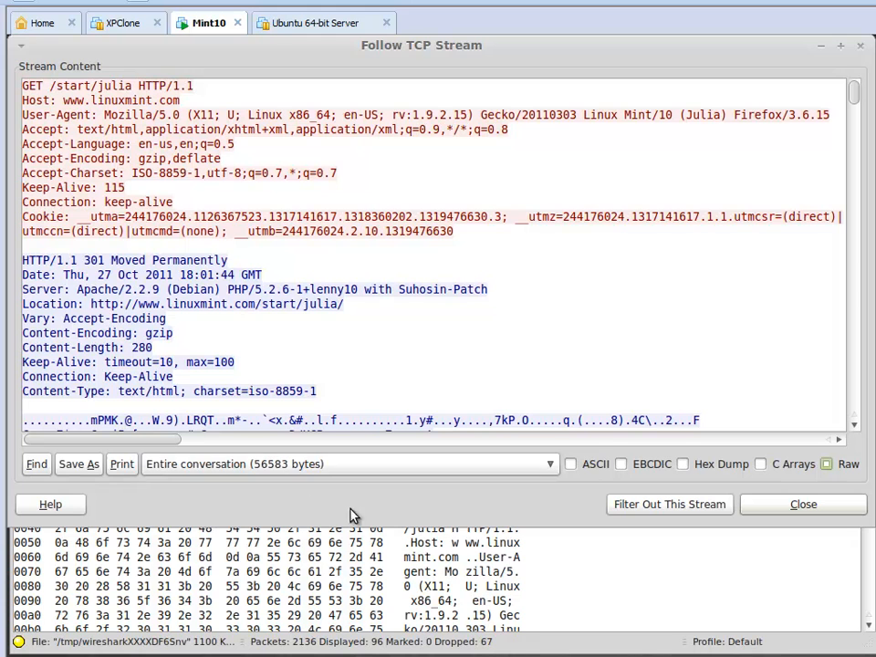
- Show the TCP stream content as ASCII, highlight lenny10 in the response's Server header, and close the stream window
left_click(267, 598)
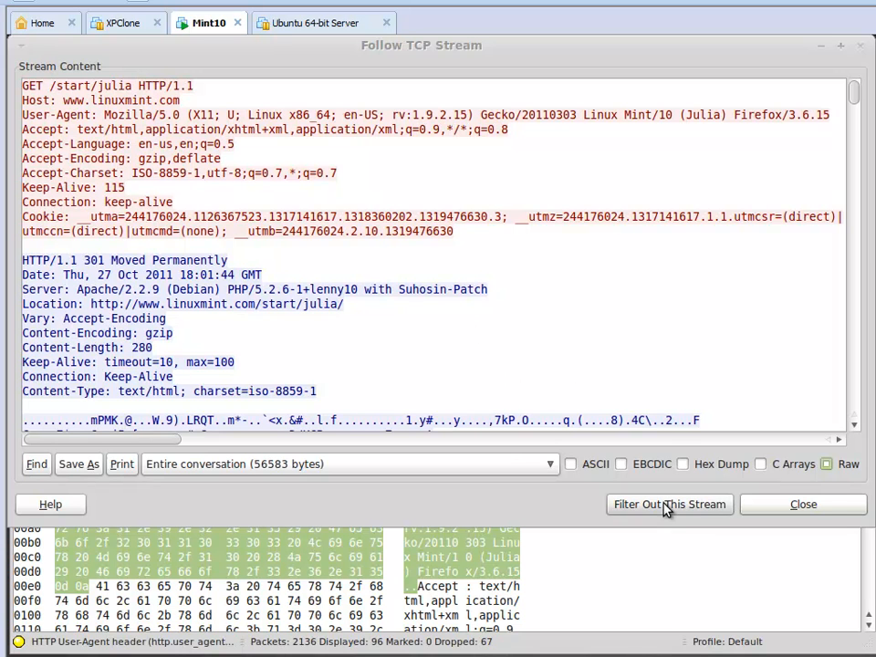
left_click(570, 465)
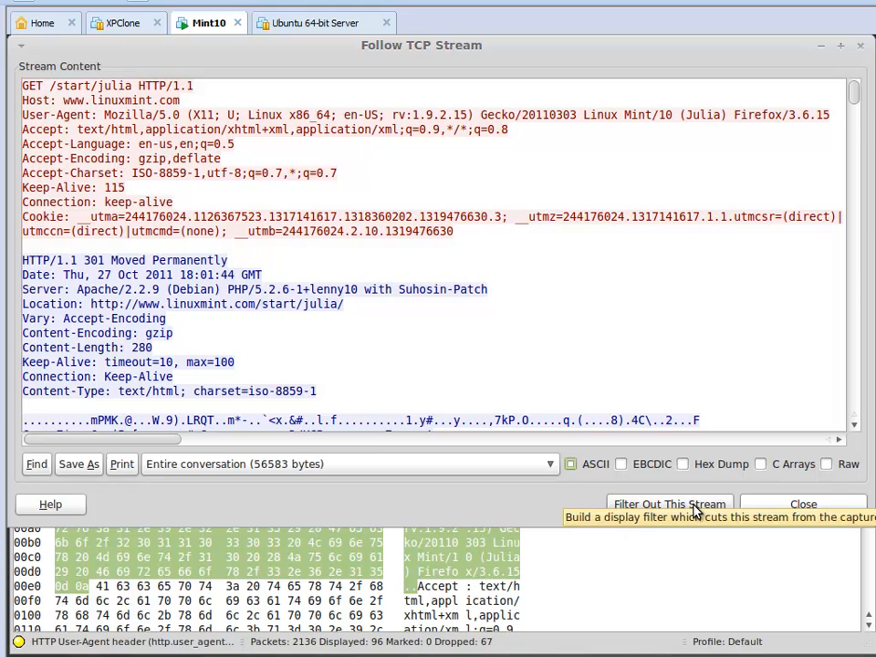
scroll(444, 295, "down", 1)
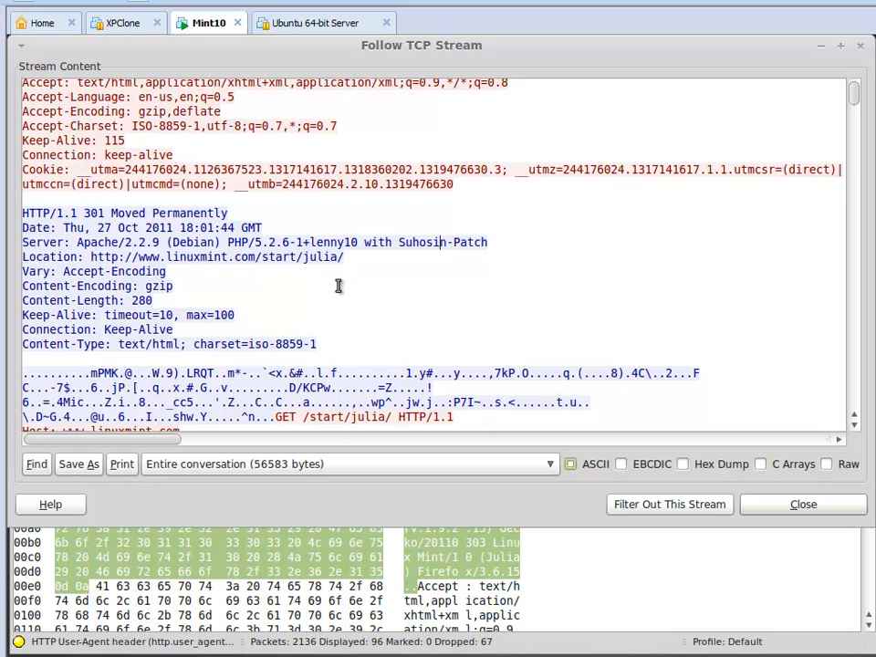
double_click(312, 242)
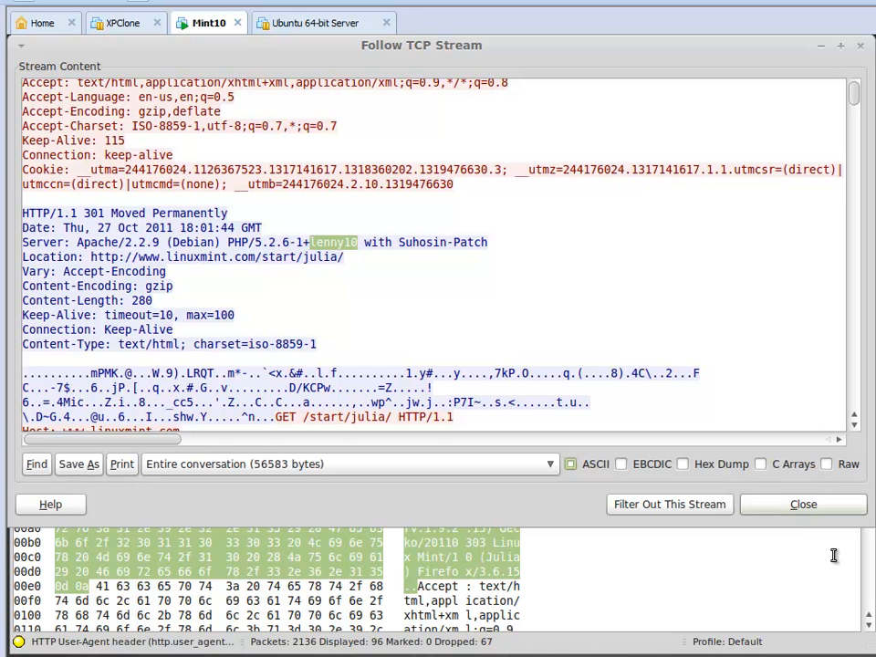
left_click(810, 511)
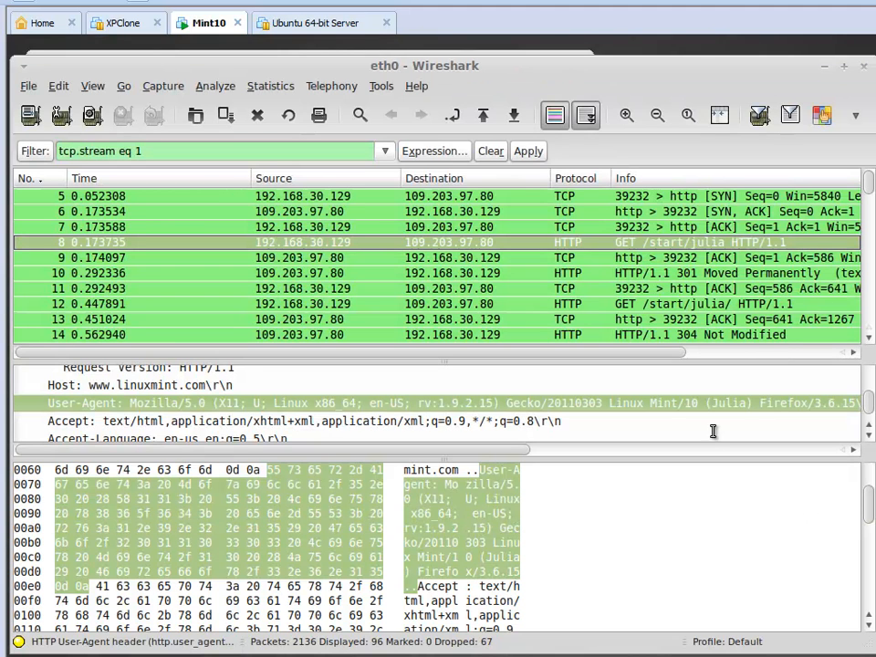
- Clear the TCP stream filter and apply the display filter http contains "lenny10" to the capture
left_click(490, 152)
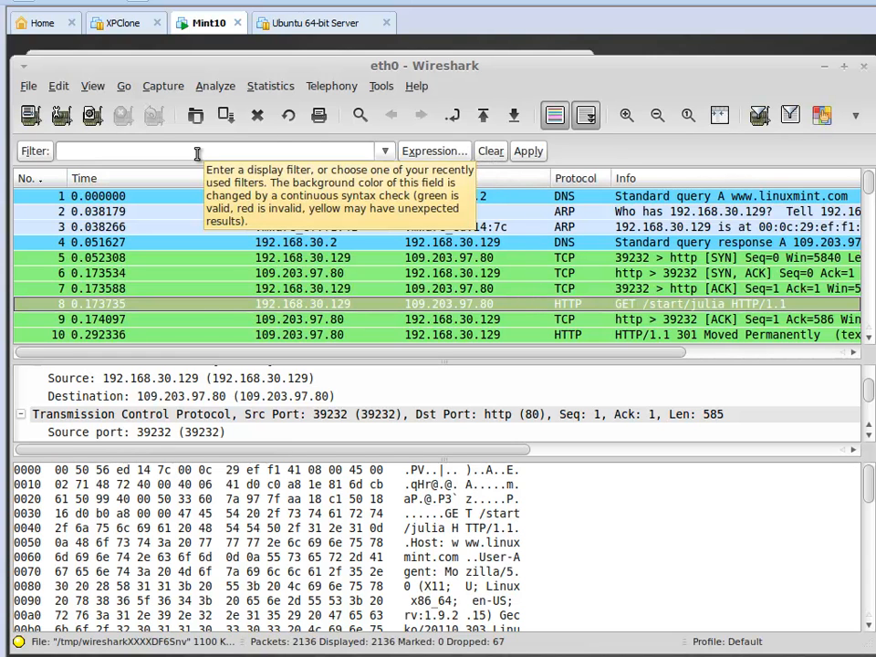
left_click(235, 150)
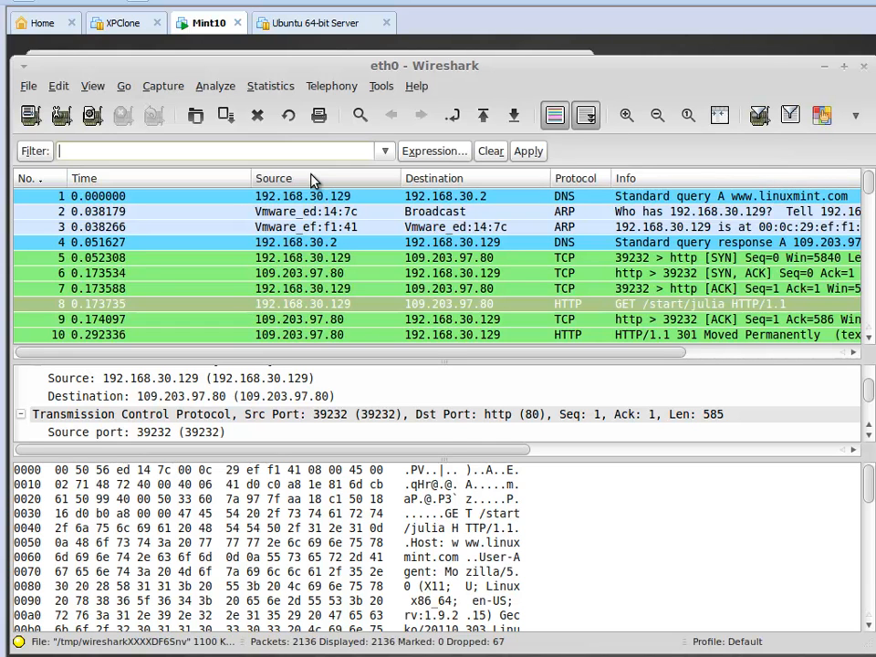
type("htt")
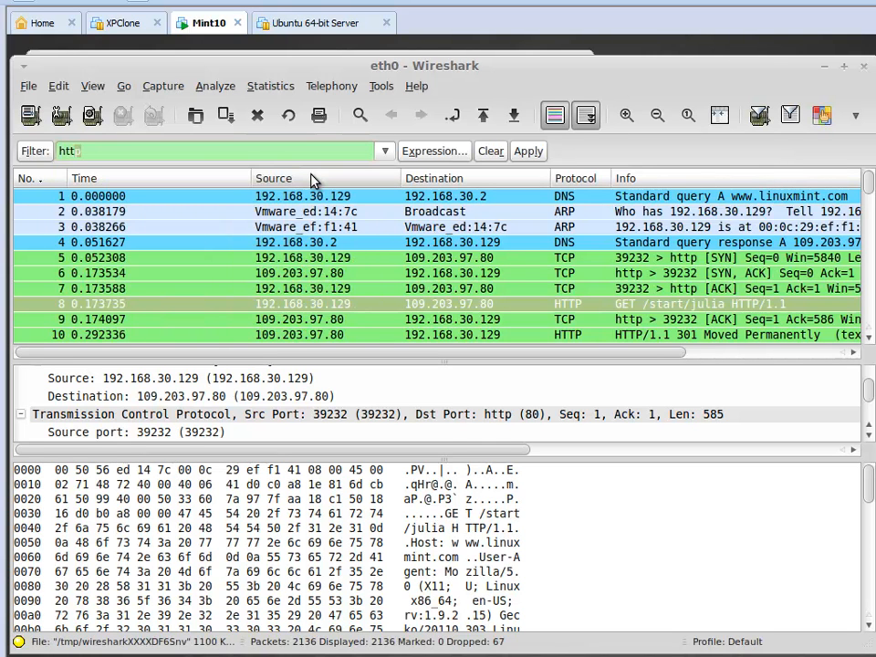
type("p contains")
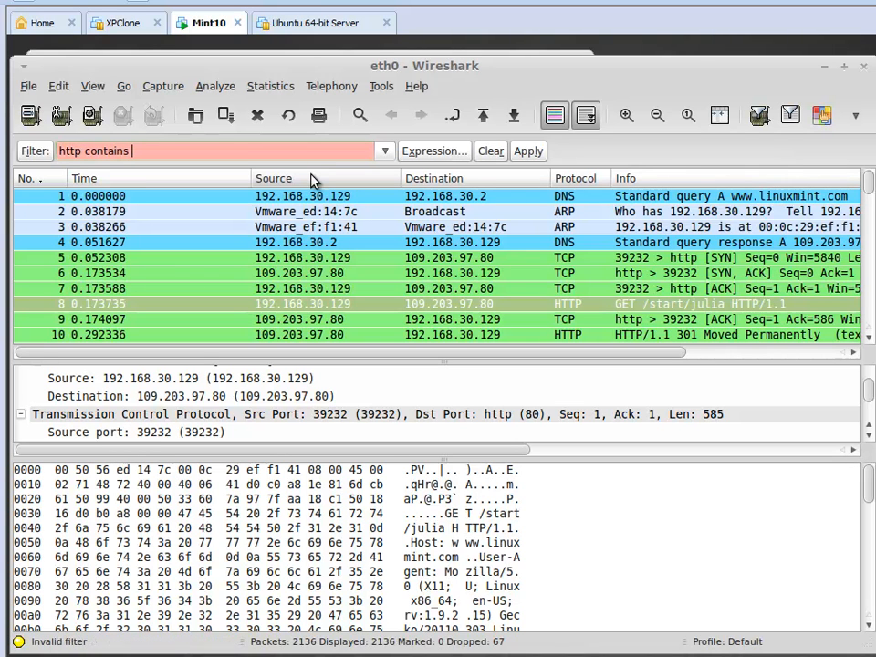
type(" \"lenny10\"")
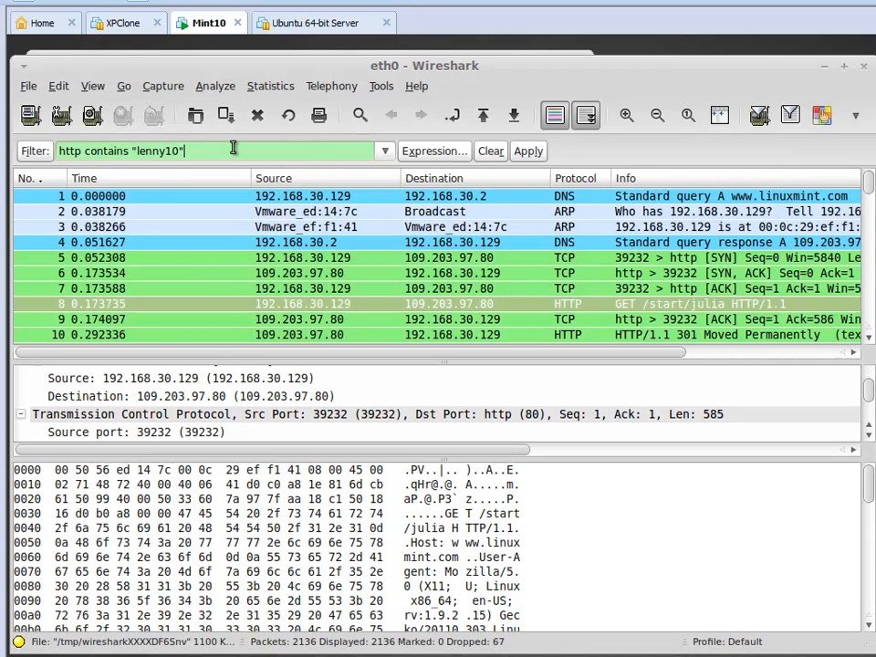
double_click(70, 151)
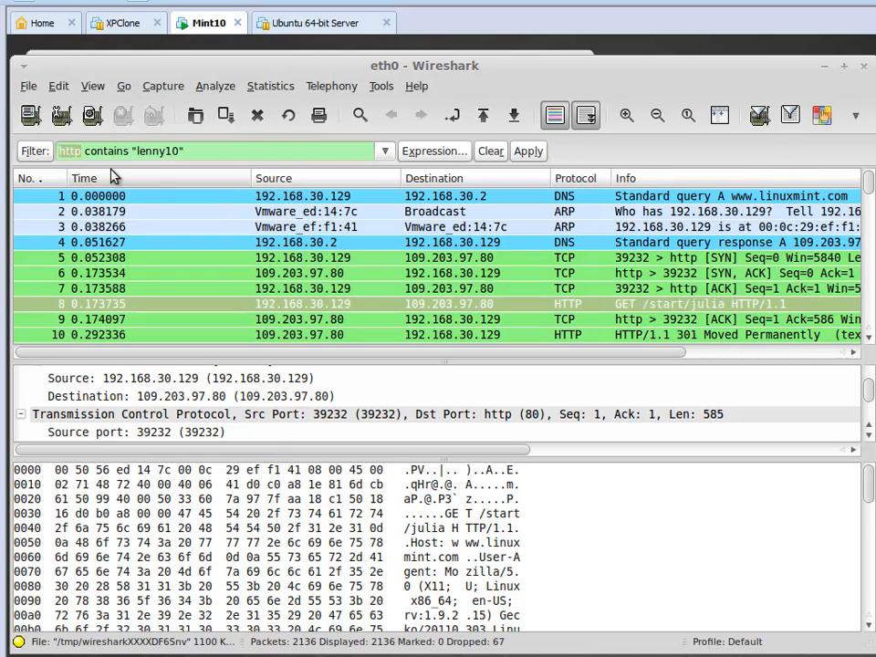
double_click(91, 151)
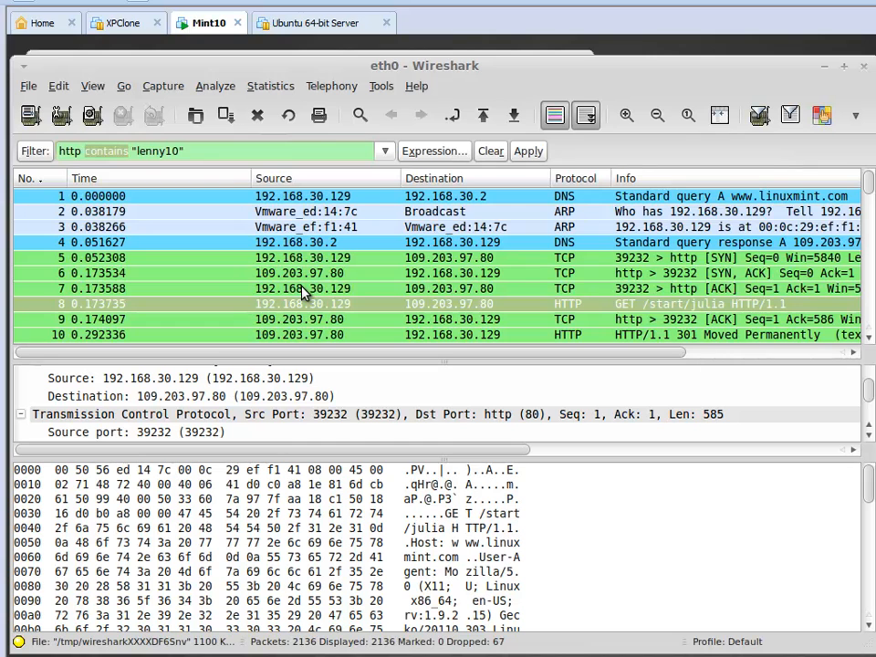
left_click_drag(198, 151, 136, 151)
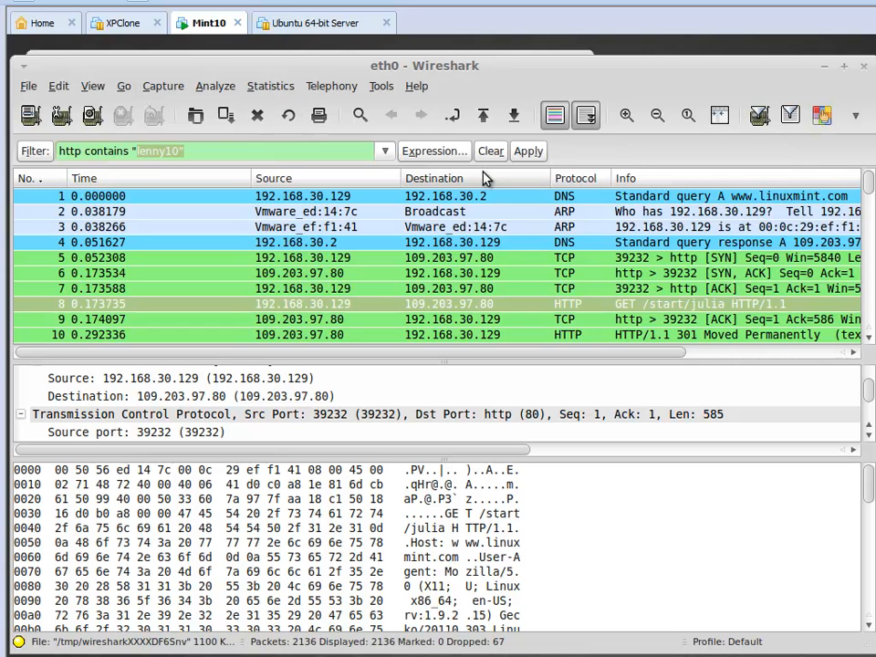
left_click(531, 153)
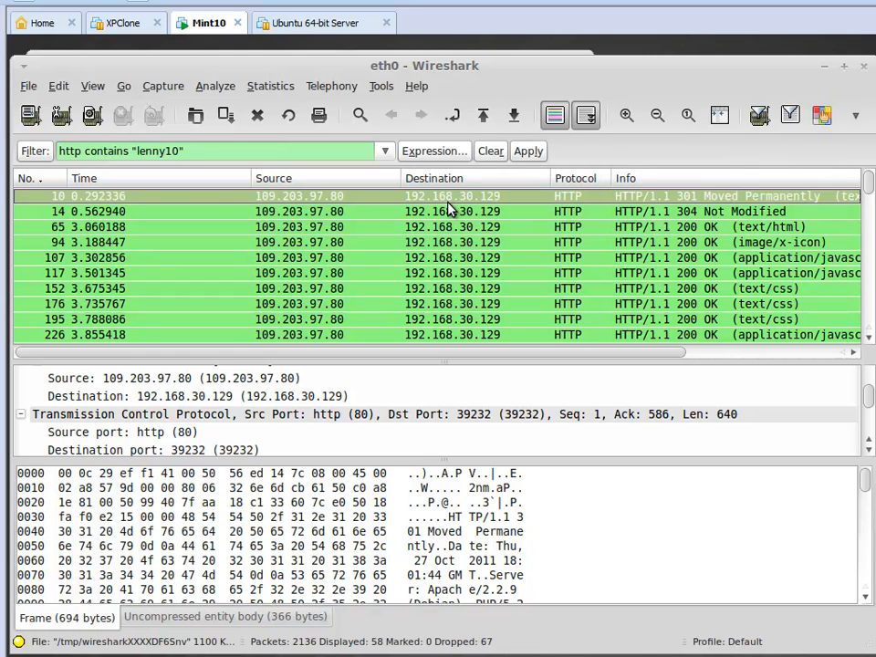
mouse_move(869, 193)
left_mouse_down()
mouse_move(863, 329)
mouse_move(868, 181)
left_mouse_up()
double_click(102, 151)
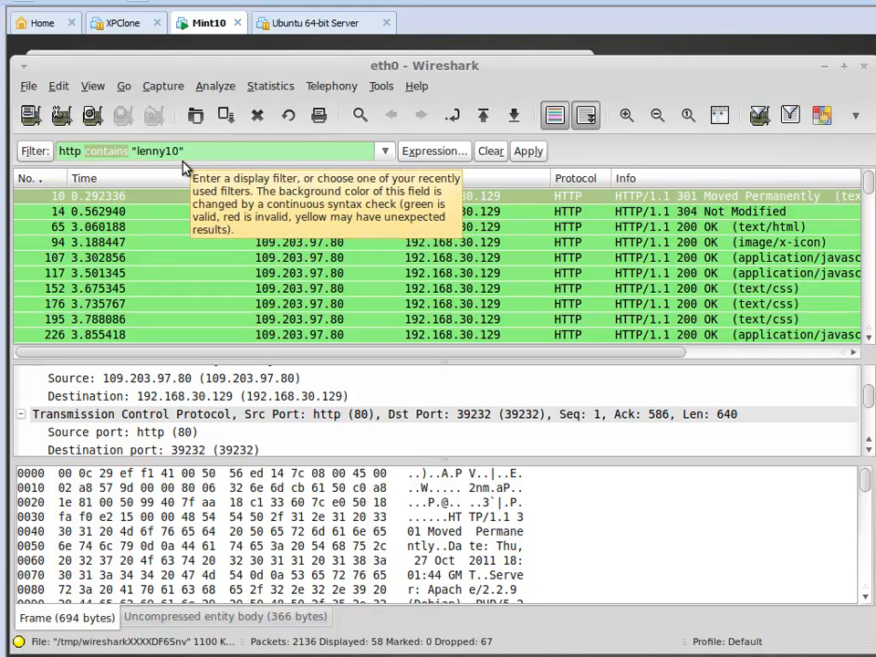
- Change the display filter's operator from contains to matches and apply http matches "lenny10" to the capture
type("matches")
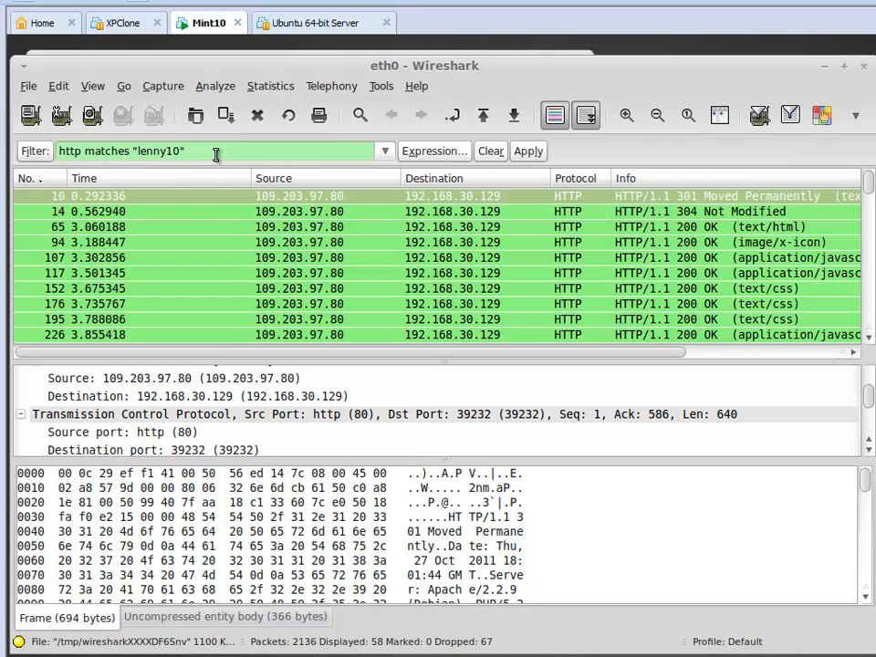
left_click_drag(134, 148, 193, 151)
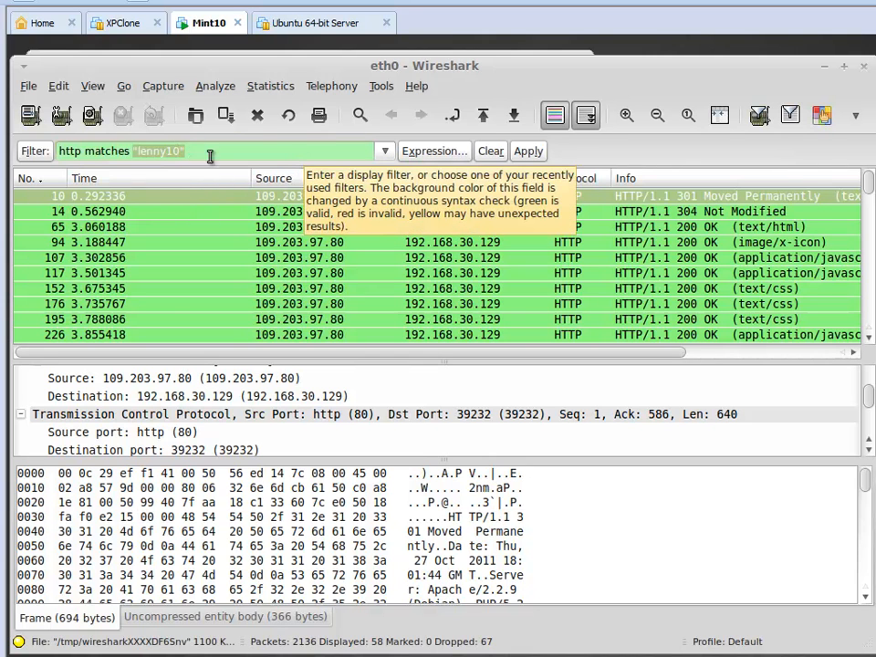
double_click(69, 151)
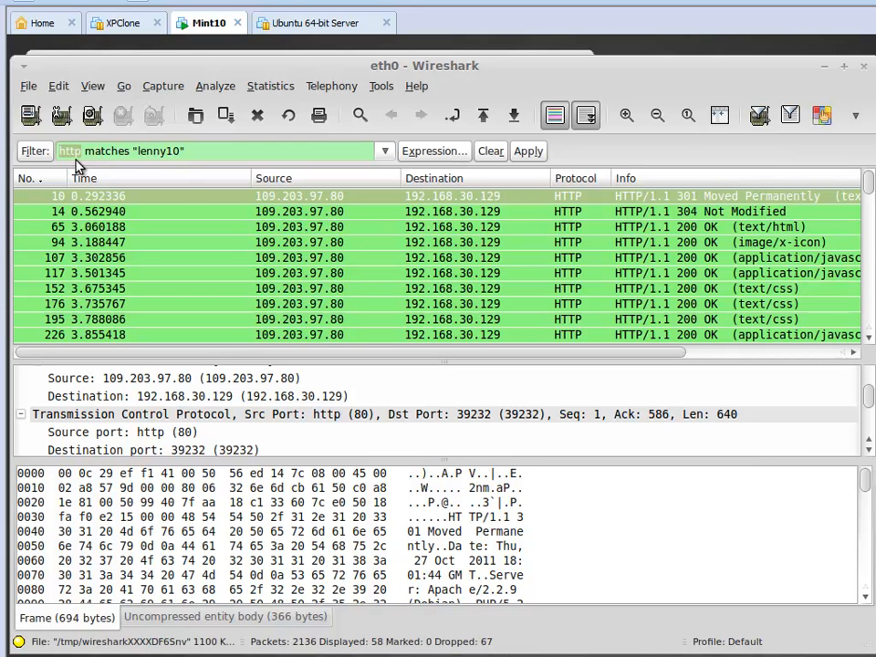
left_click(176, 150)
left_click_drag(176, 151, 137, 150)
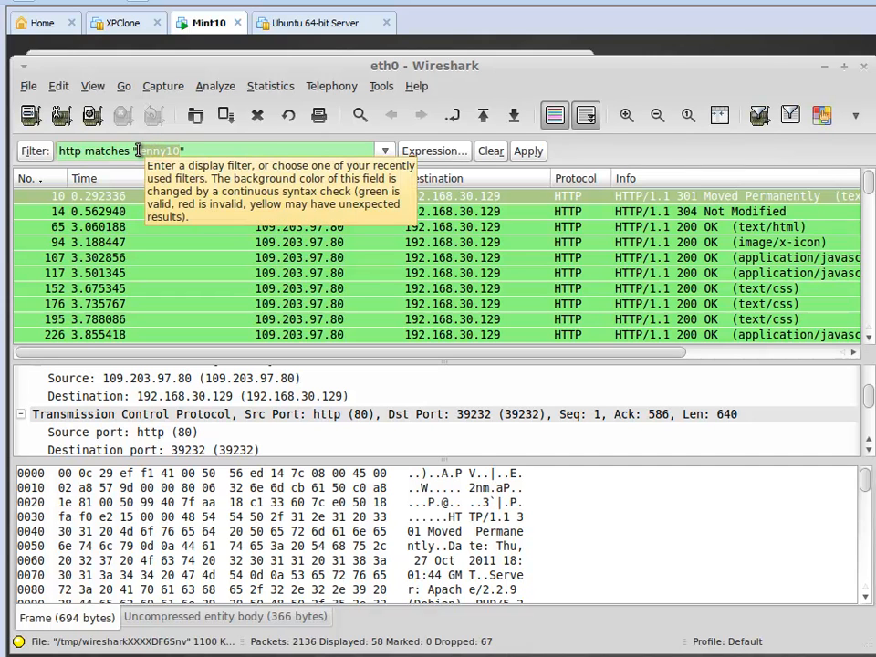
left_click(528, 151)
- Replace the search string in the display filter and apply http matches "Mozilla"
left_click_drag(204, 149, 134, 151)
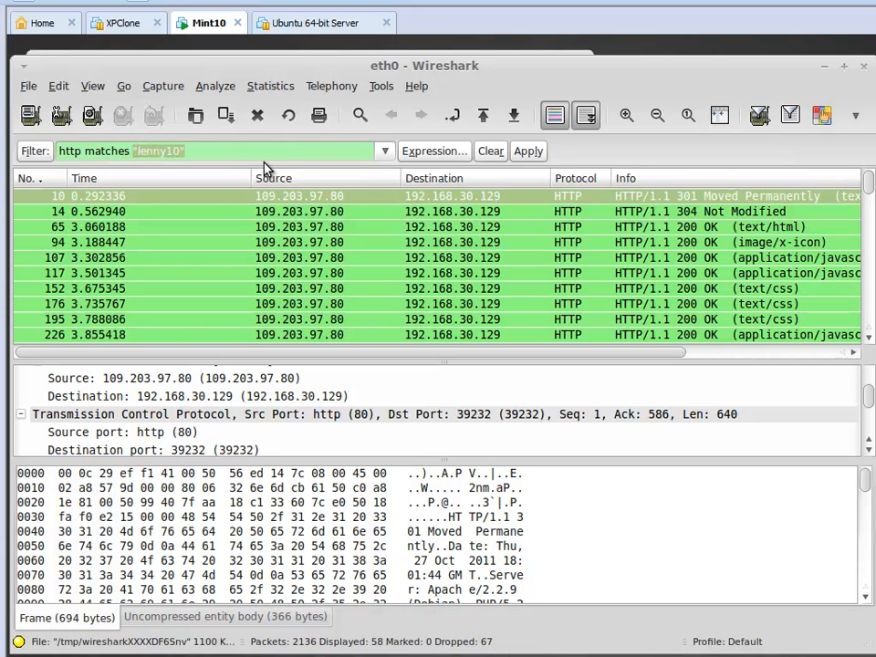
type("\"Mozilla\"")
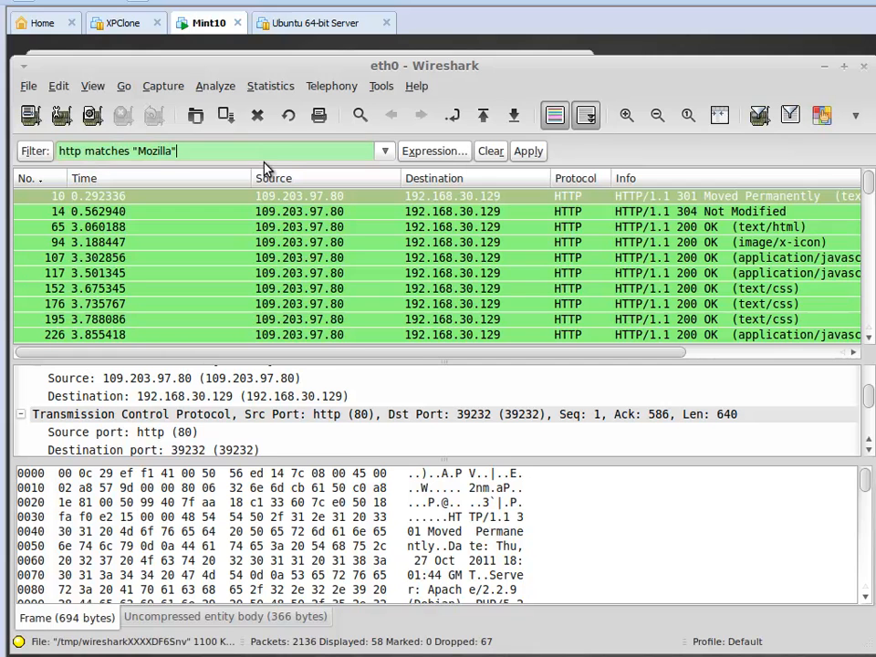
key("Return")
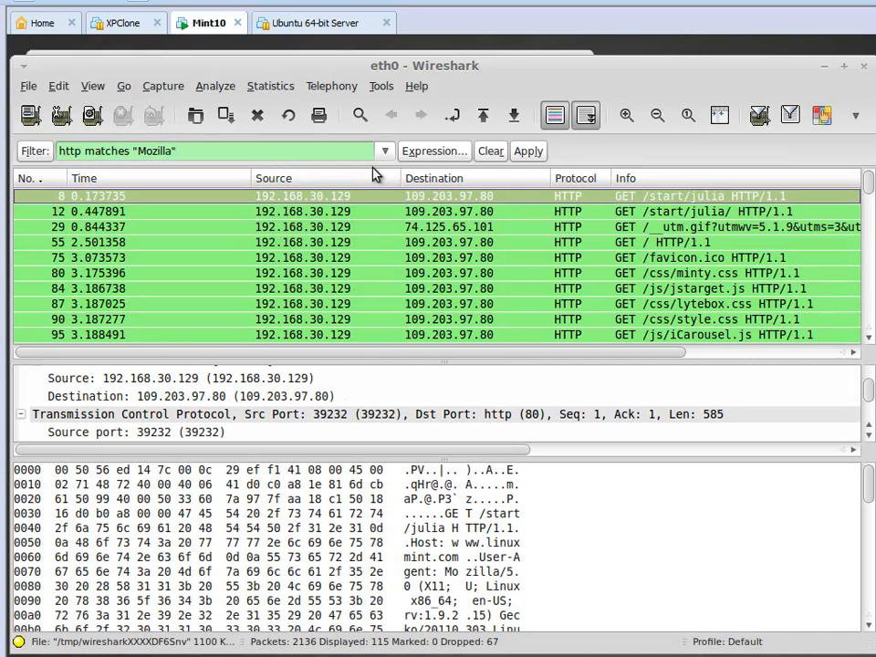
- Follow the TCP stream of packet 8, highlight Mozilla in the request's User-Agent header, read further through the conversation and close the stream window
right_click(360, 200)
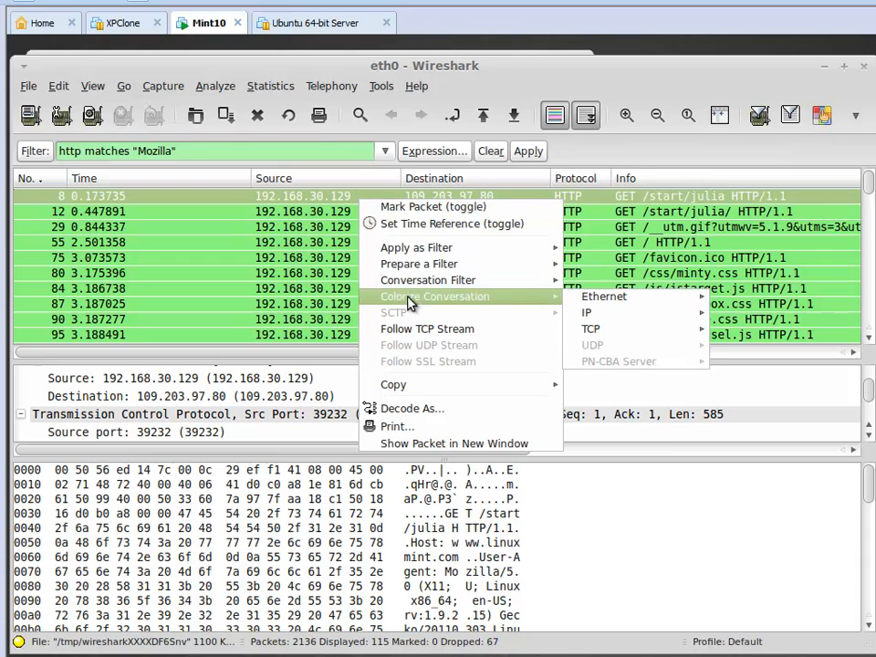
left_click(421, 331)
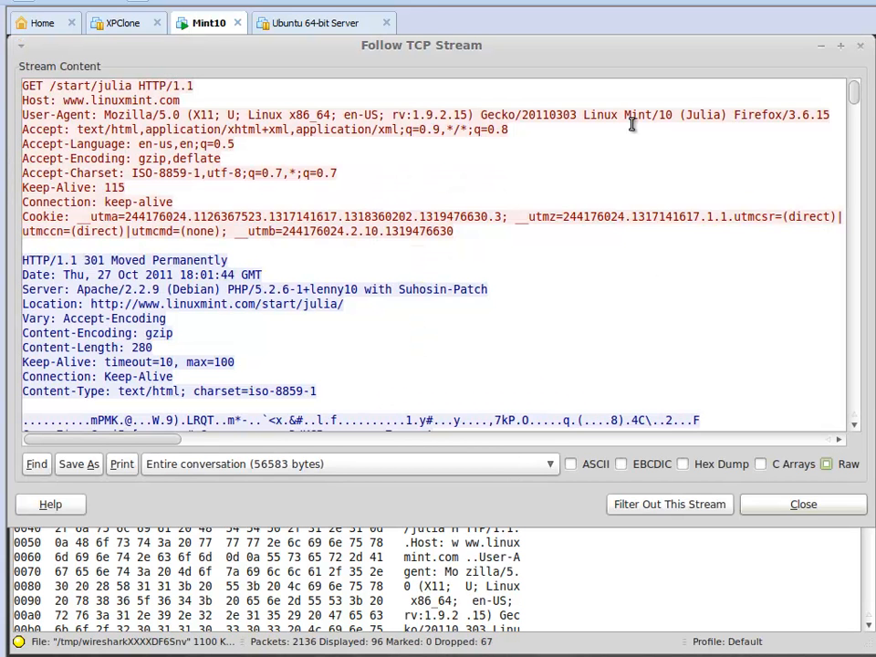
double_click(129, 115)
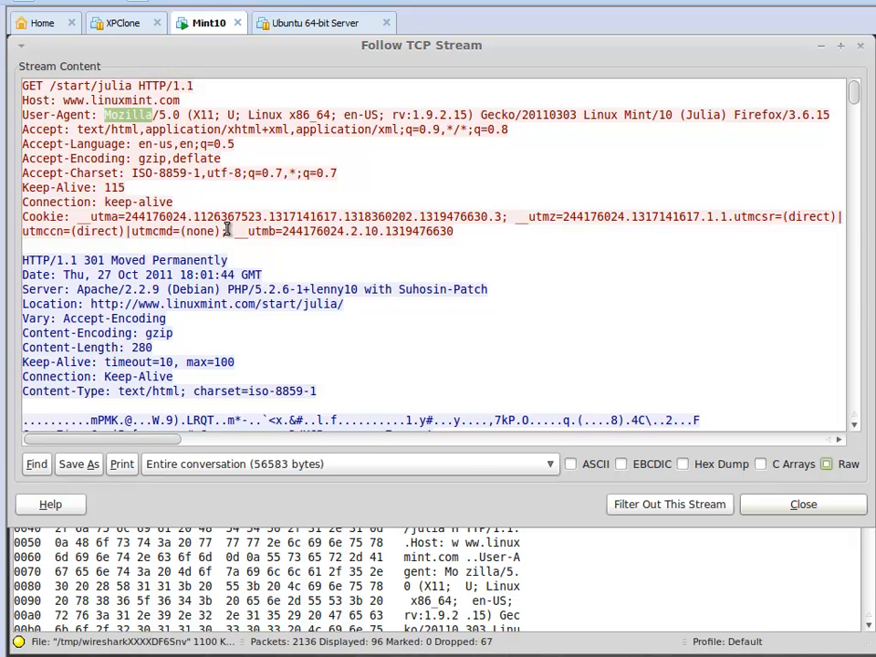
scroll(365, 368, "down", 5)
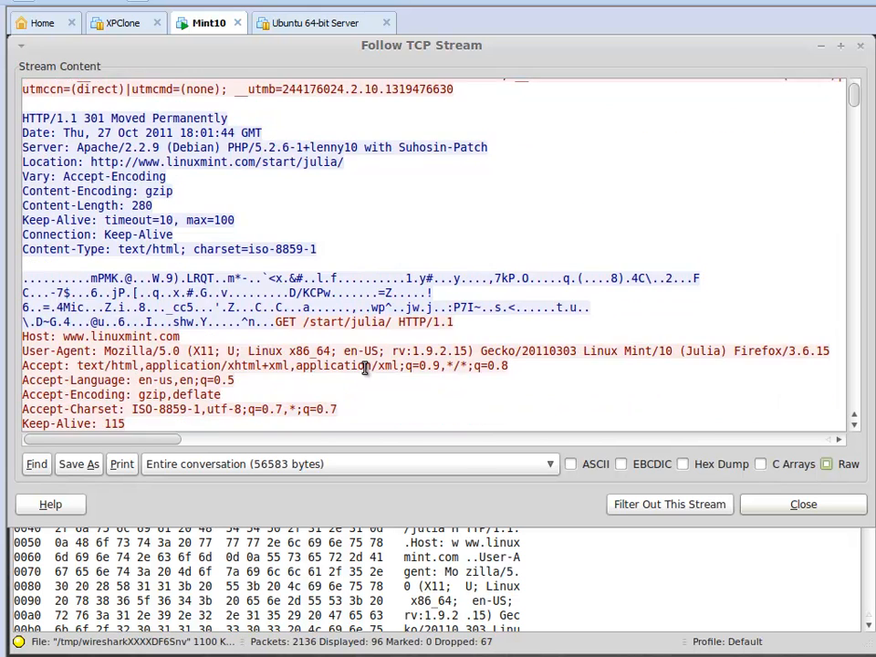
scroll(365, 367, "down", 5)
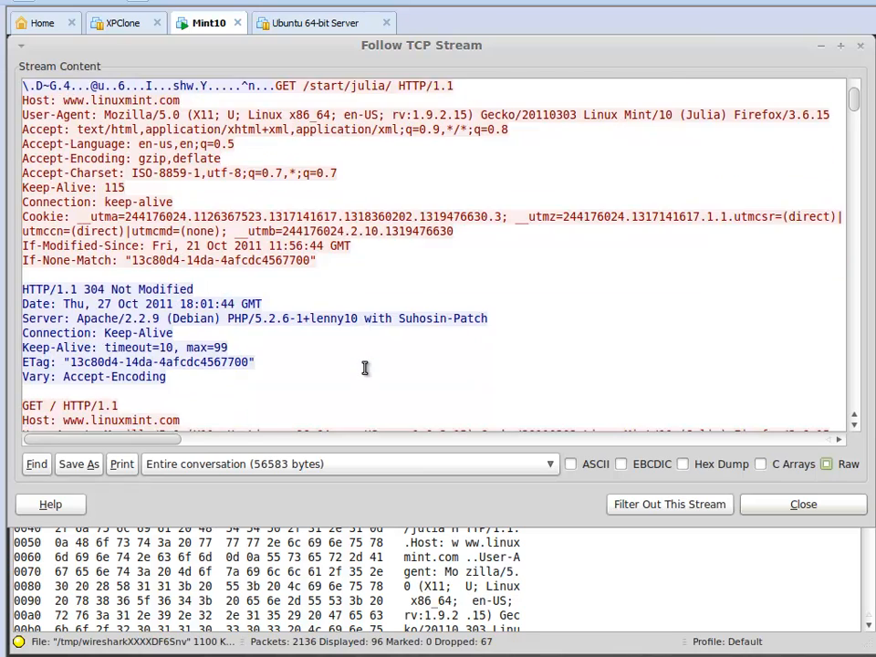
scroll(365, 368, "down", 7)
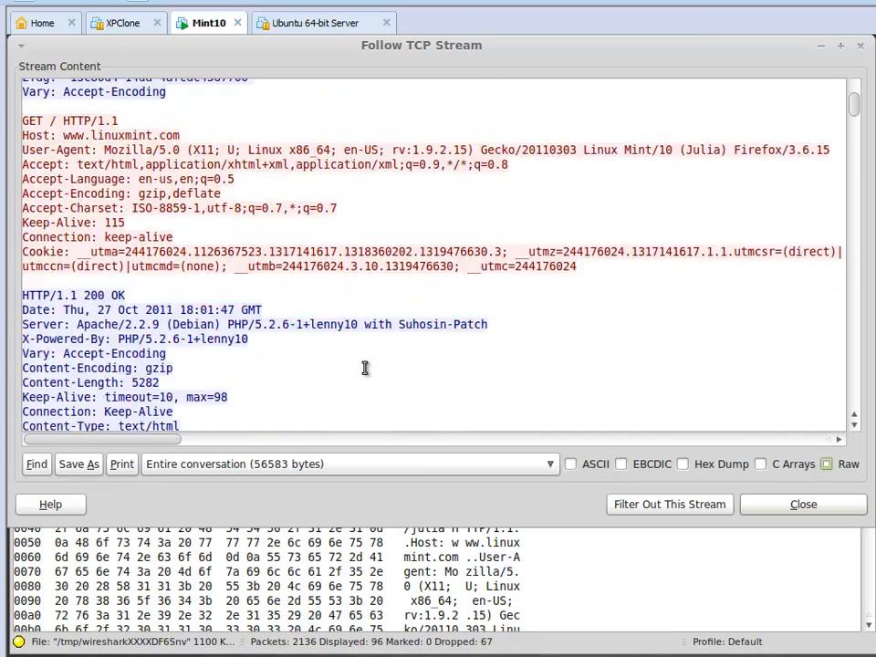
scroll(365, 368, "down", 1)
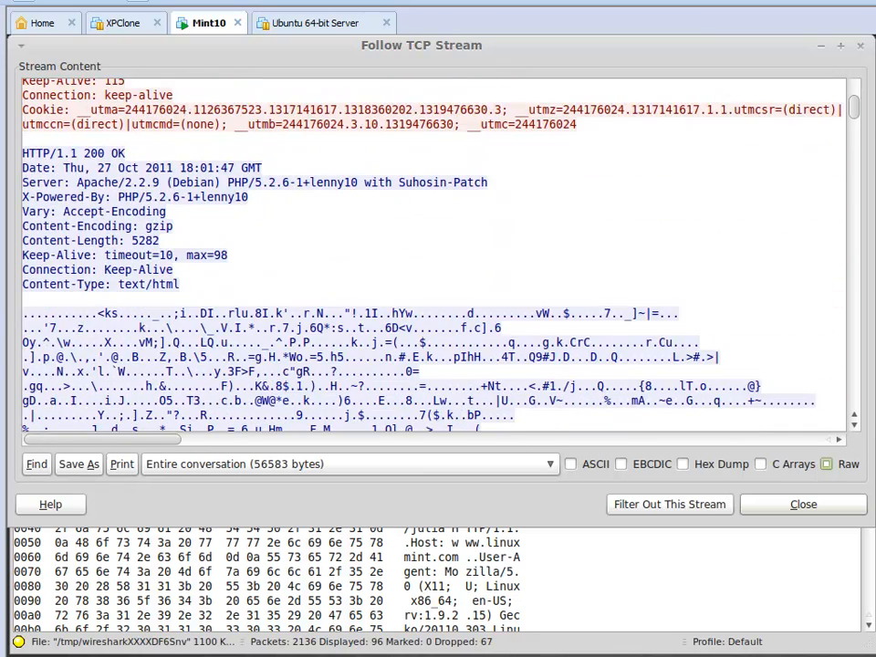
left_click(771, 509)
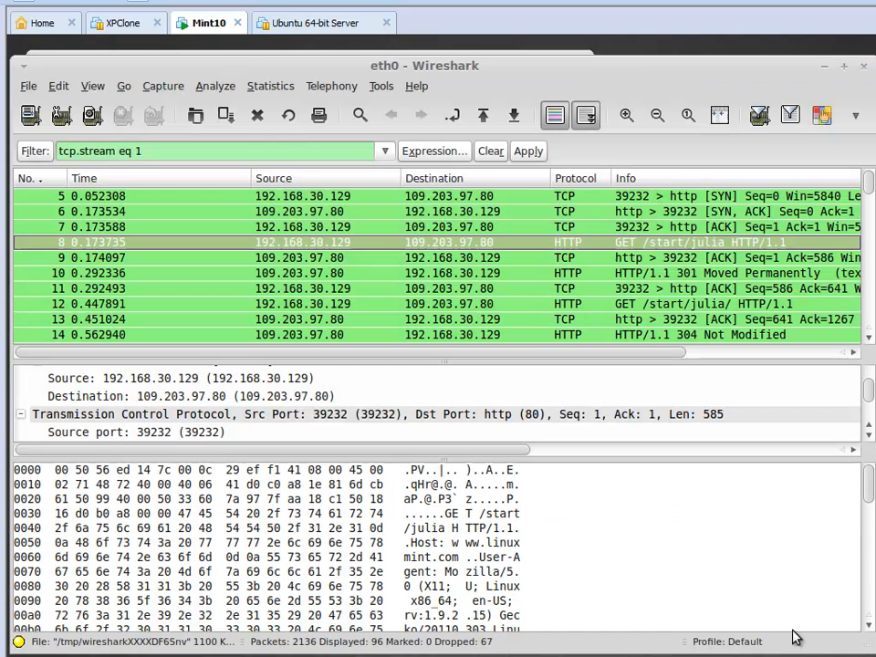
- Replace the TCP stream filter with telnet contains "keyword", apply it to the capture, and clear the display filter
triple_click(146, 152)
key("BackSpace")
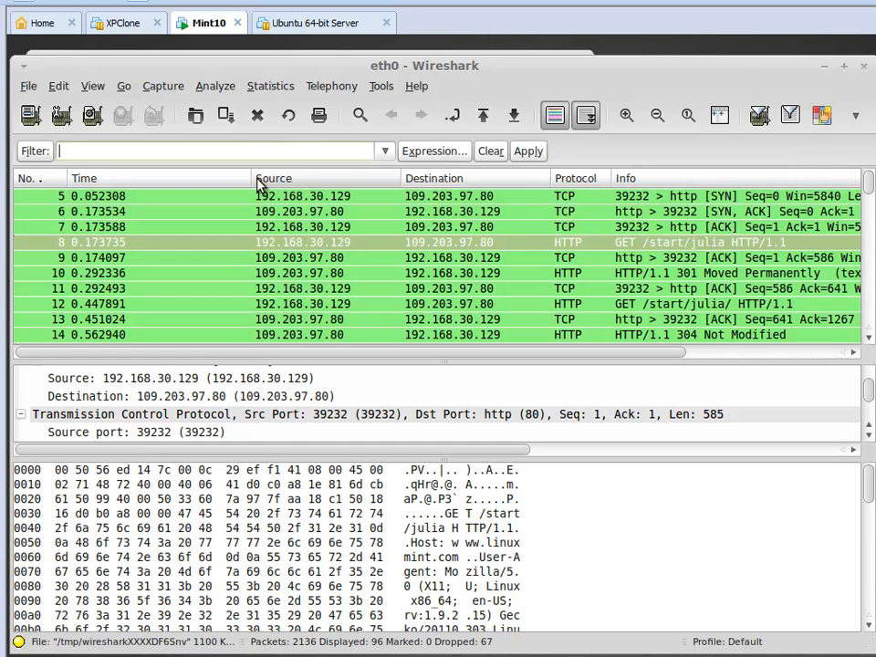
type("telnet")
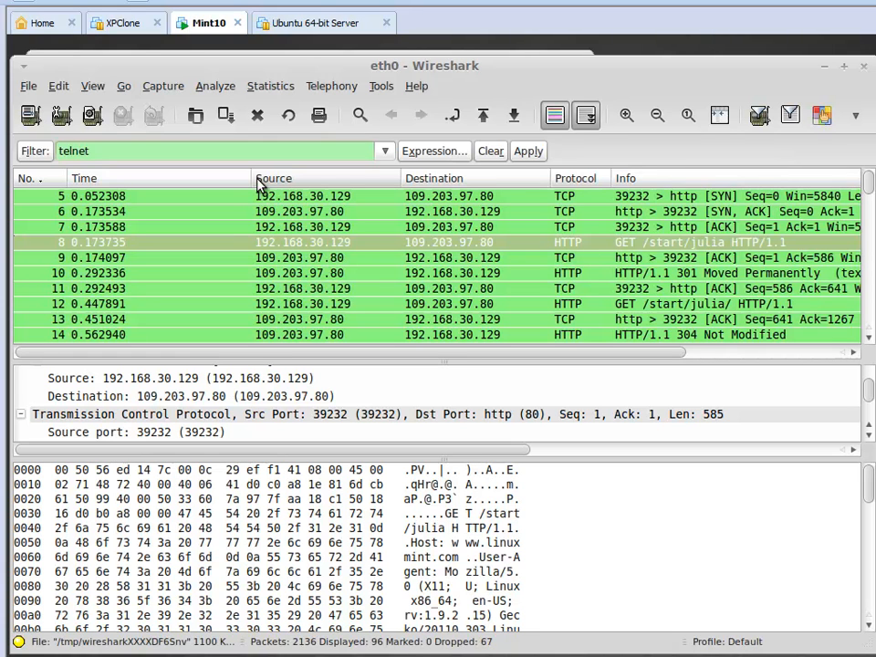
type(" contains \"keyword\"")
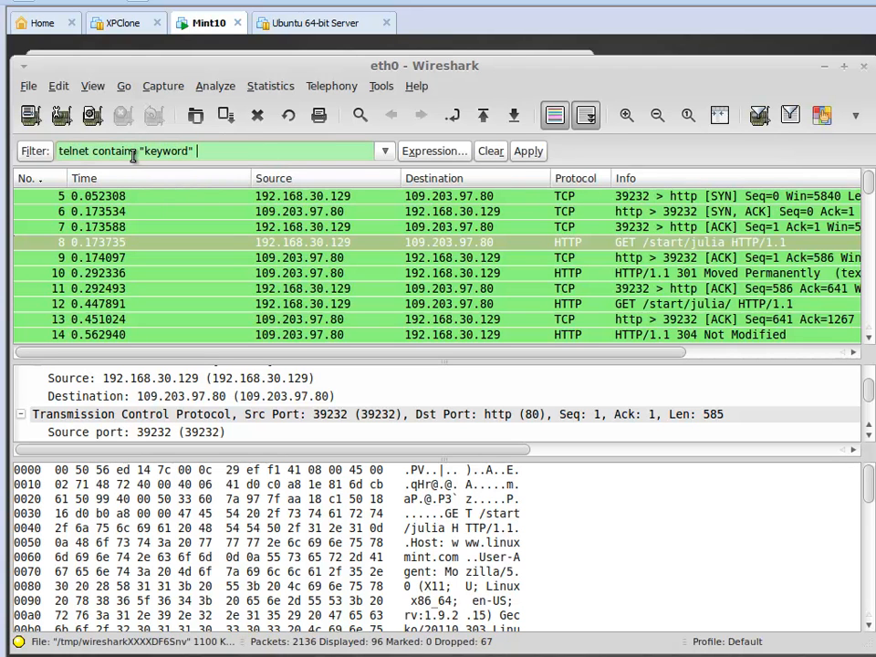
double_click(85, 151)
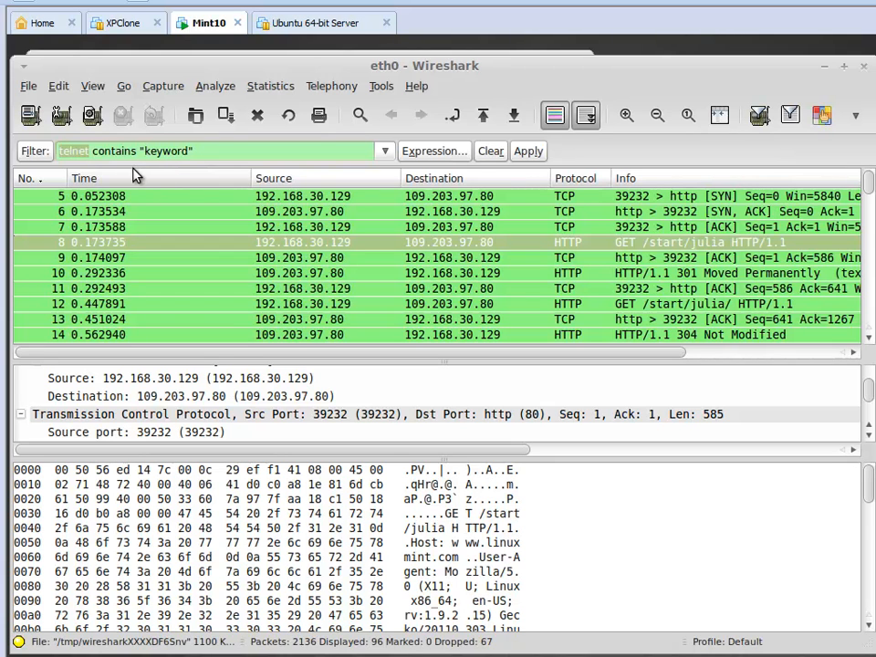
double_click(113, 151)
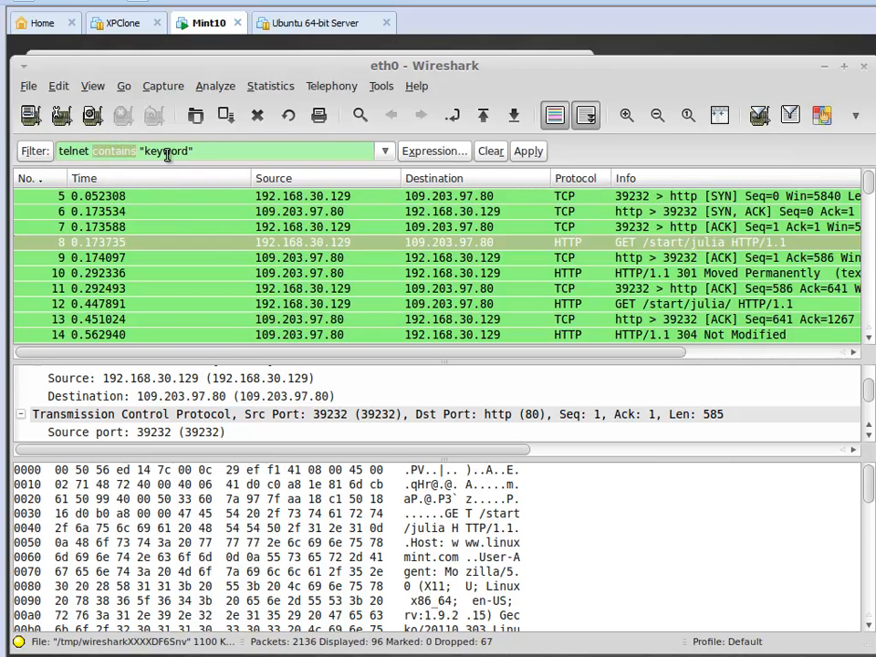
double_click(167, 152)
left_click(526, 152)
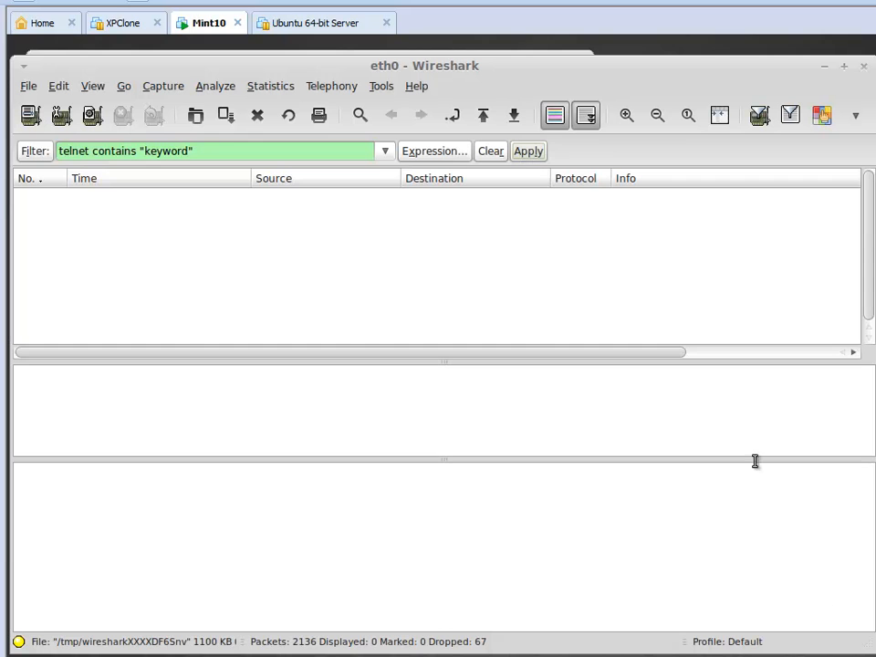
left_click(493, 154)
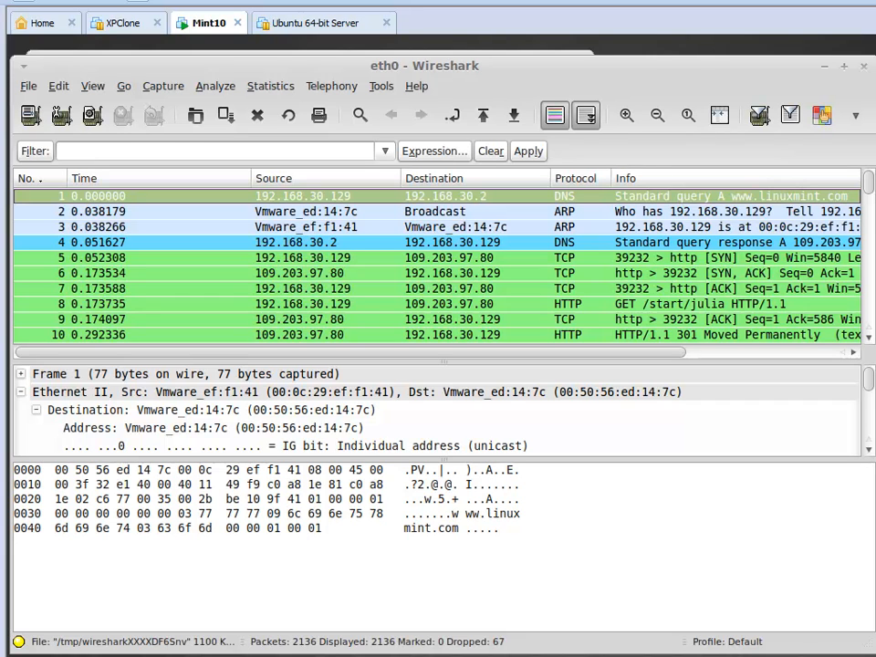
- Open the capture's Summary statistics, review the file, time, capture and traffic figures, and close the window
left_click(230, 90)
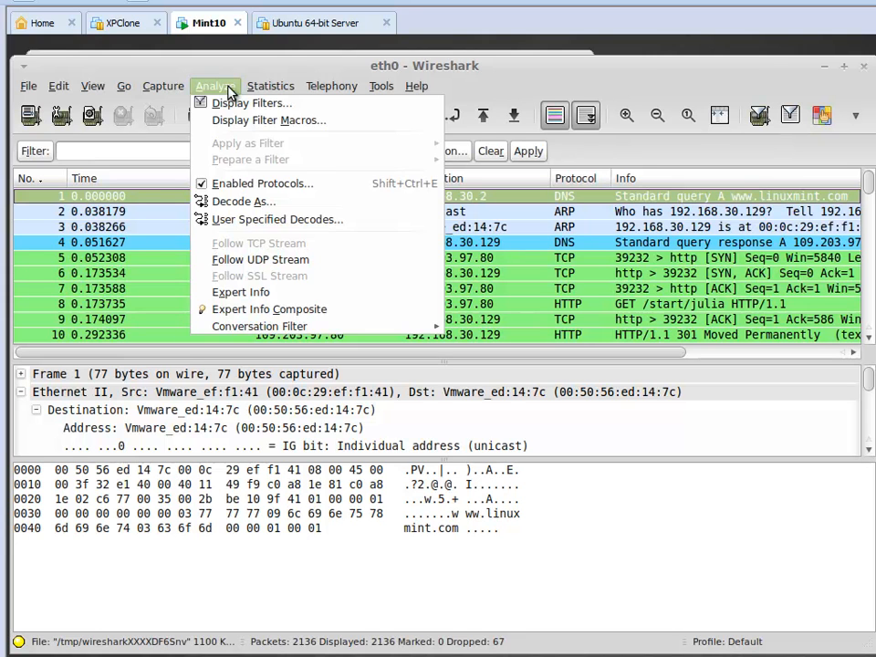
mouse_move(262, 92)
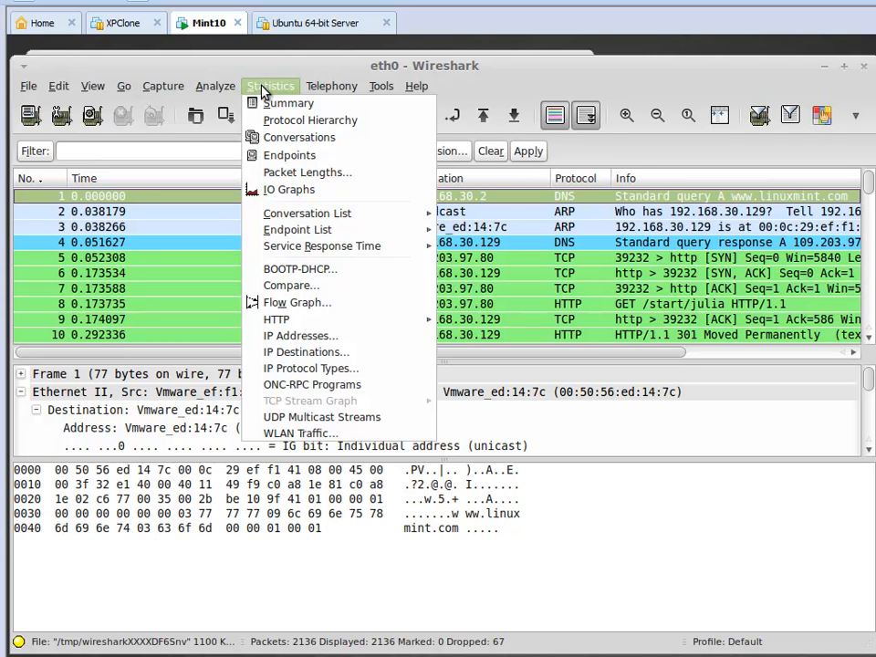
left_click(272, 104)
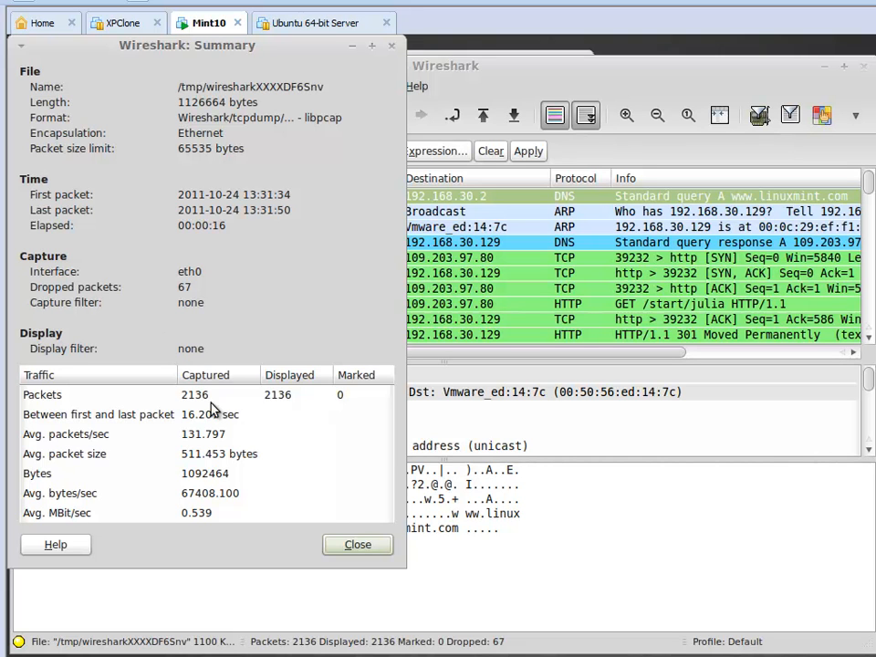
left_click(377, 548)
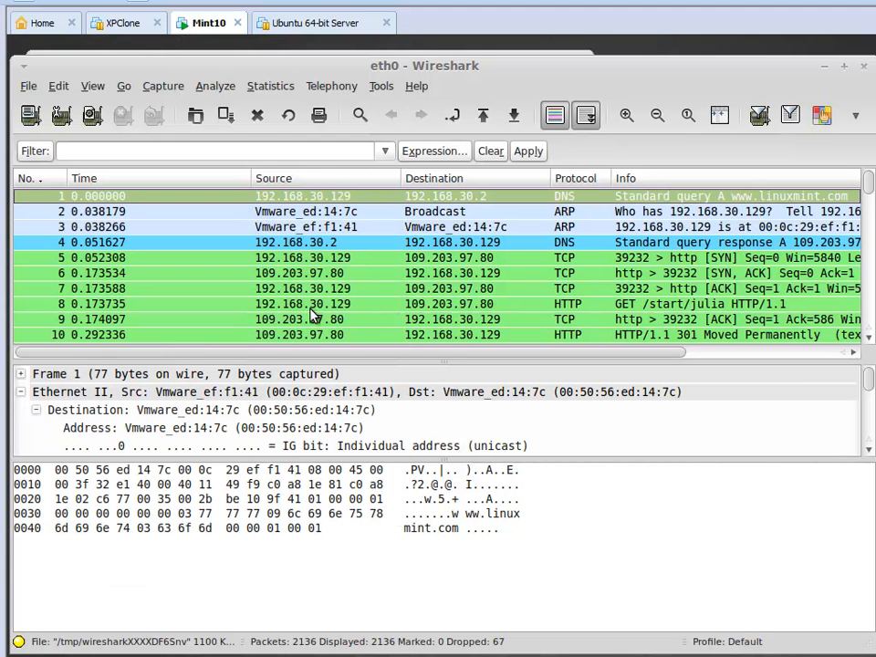
- Open the Protocol Hierarchy statistics, examine each protocol's share of the captured packets, and close the window
left_click(269, 87)
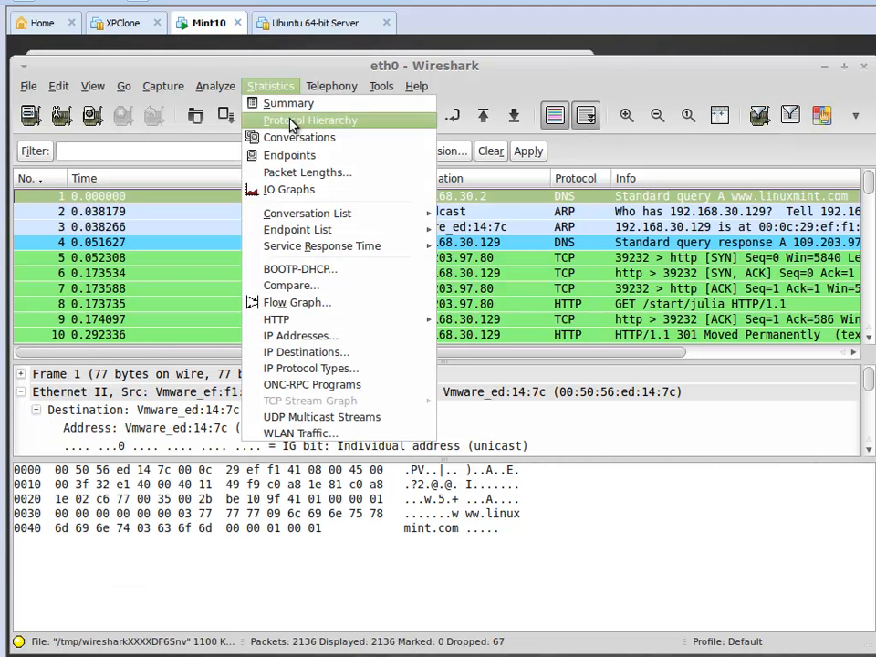
left_click(289, 121)
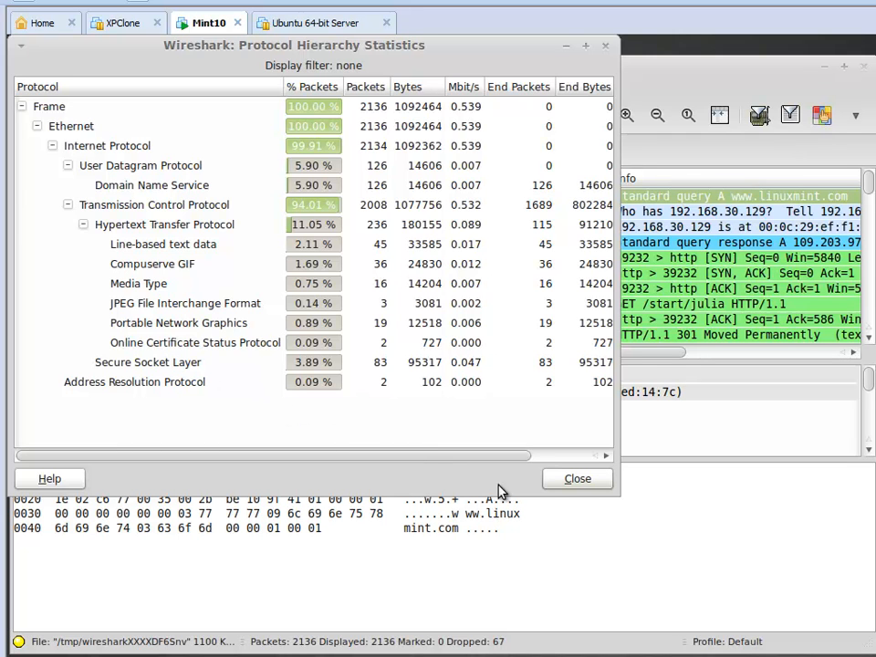
left_click(579, 480)
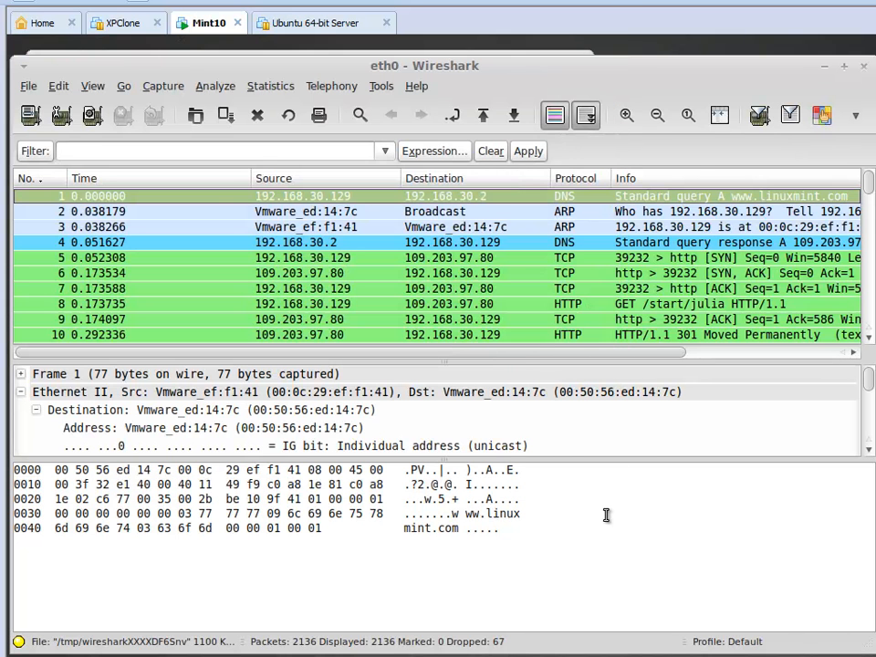
left_click(266, 91)
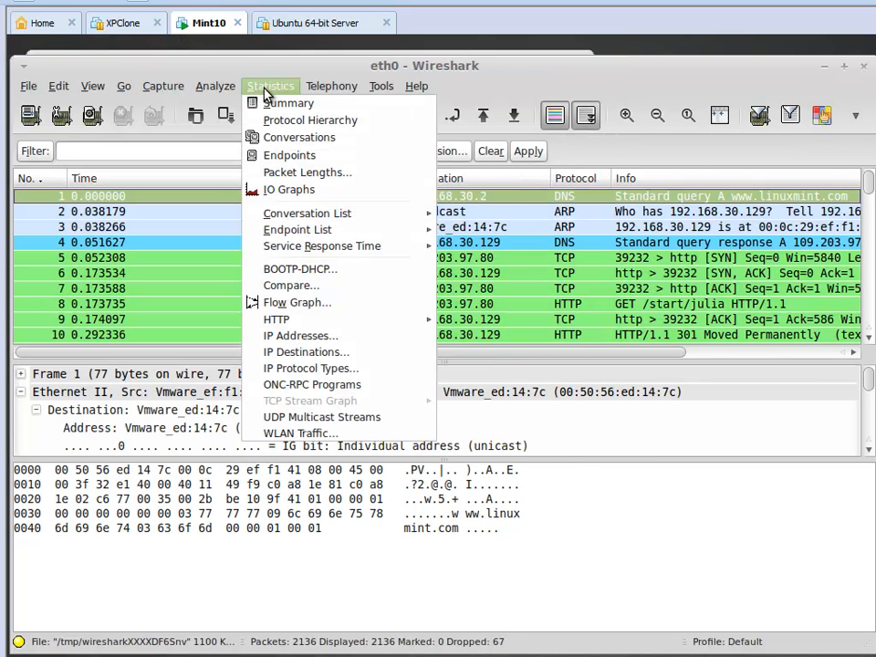
left_click(353, 190)
left_click(331, 87)
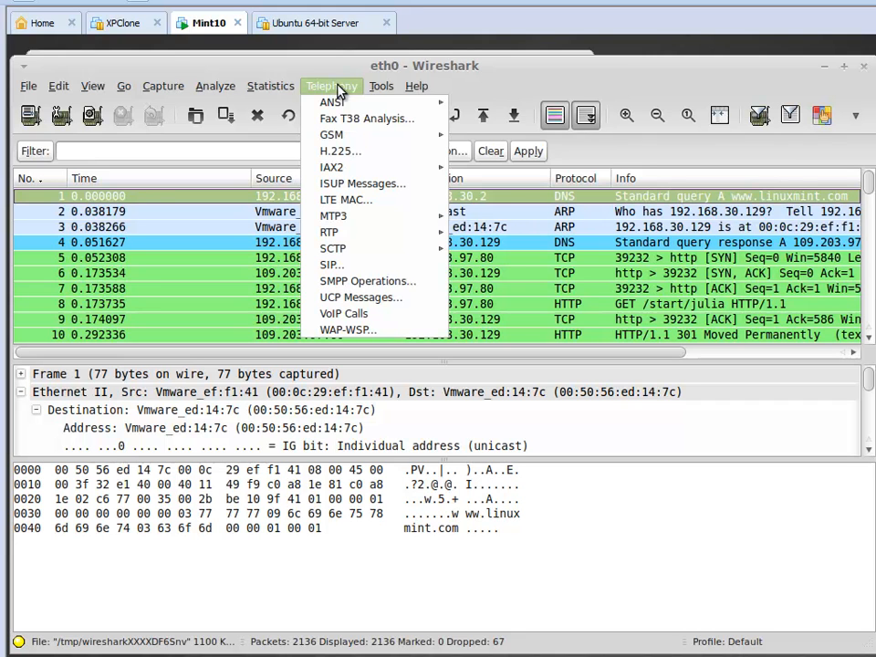
mouse_move(338, 96)
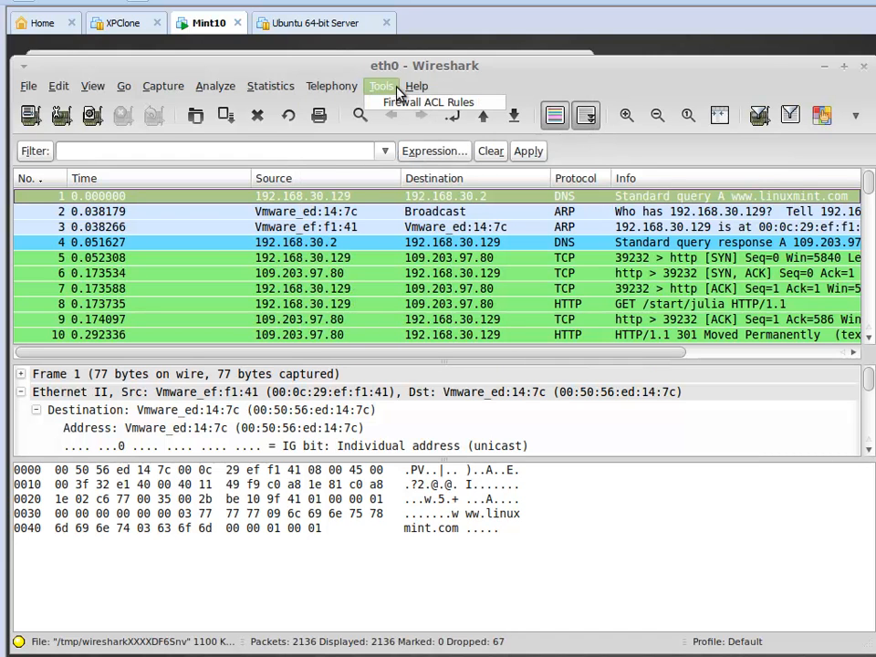
left_click(397, 89)
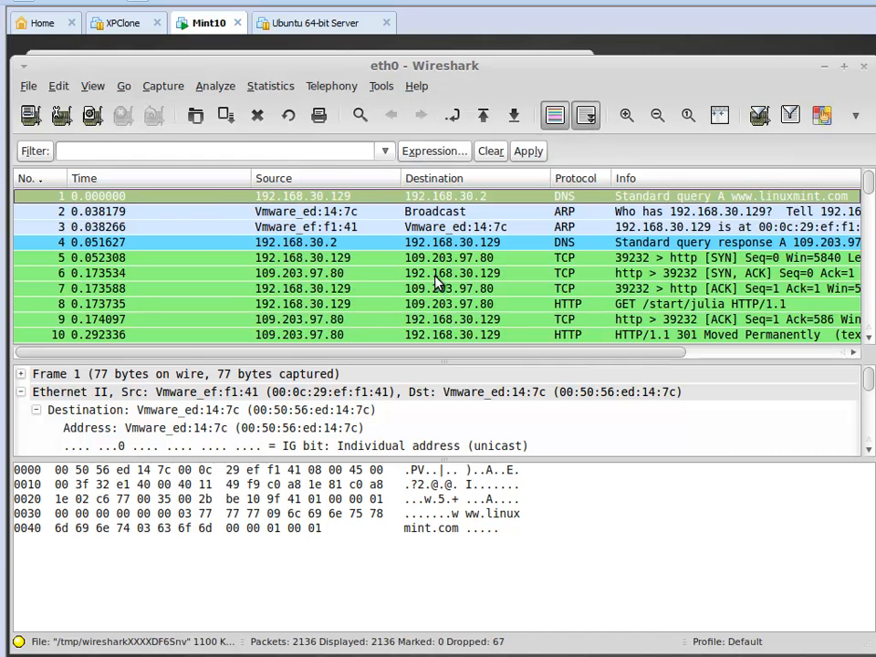